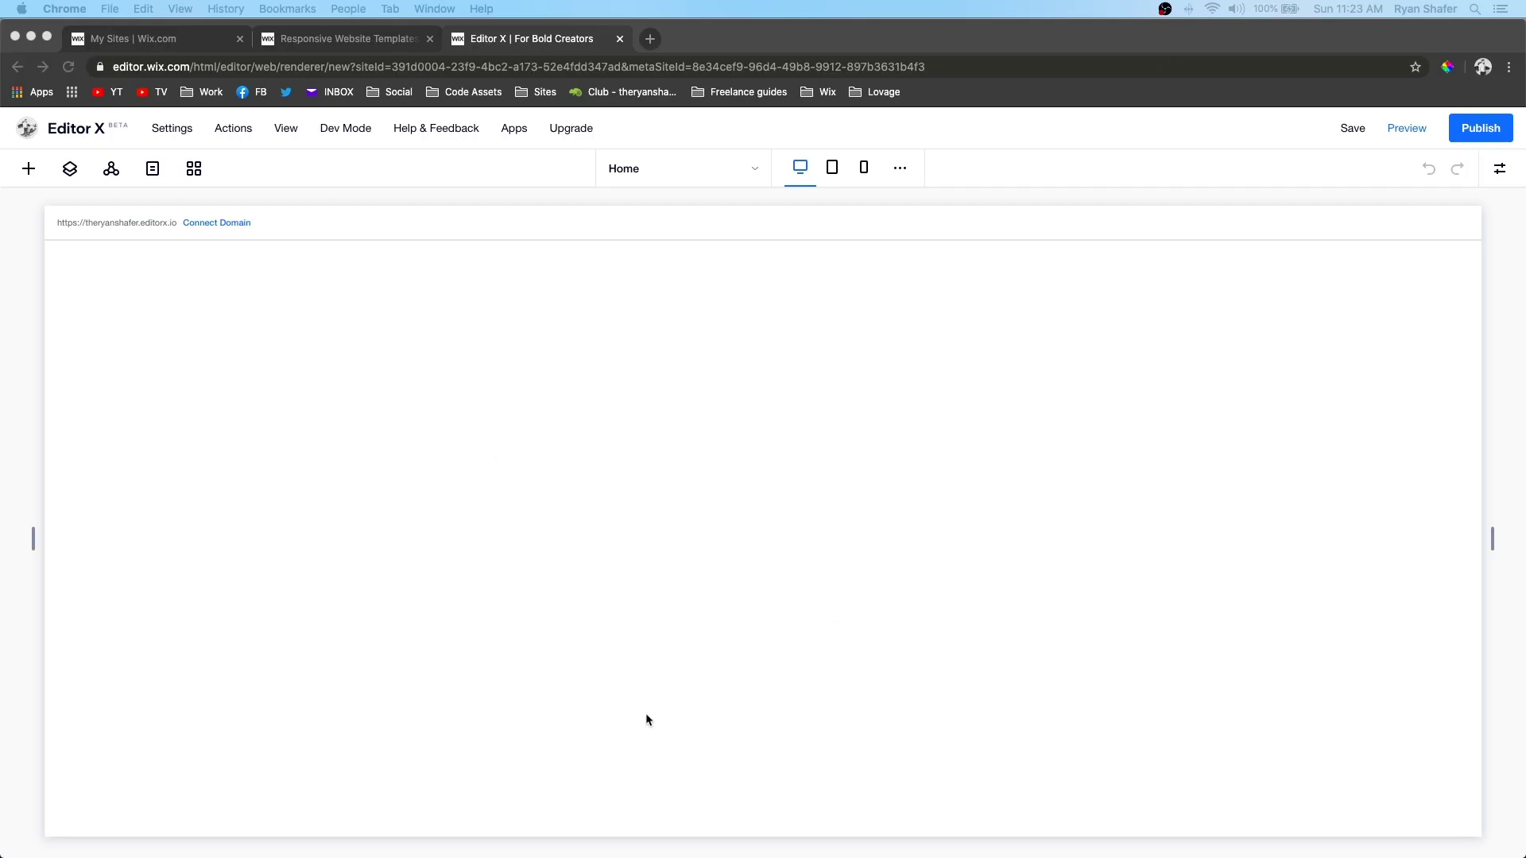
Browse the Add panel and the empty section's right-click options.
click(872, 573)
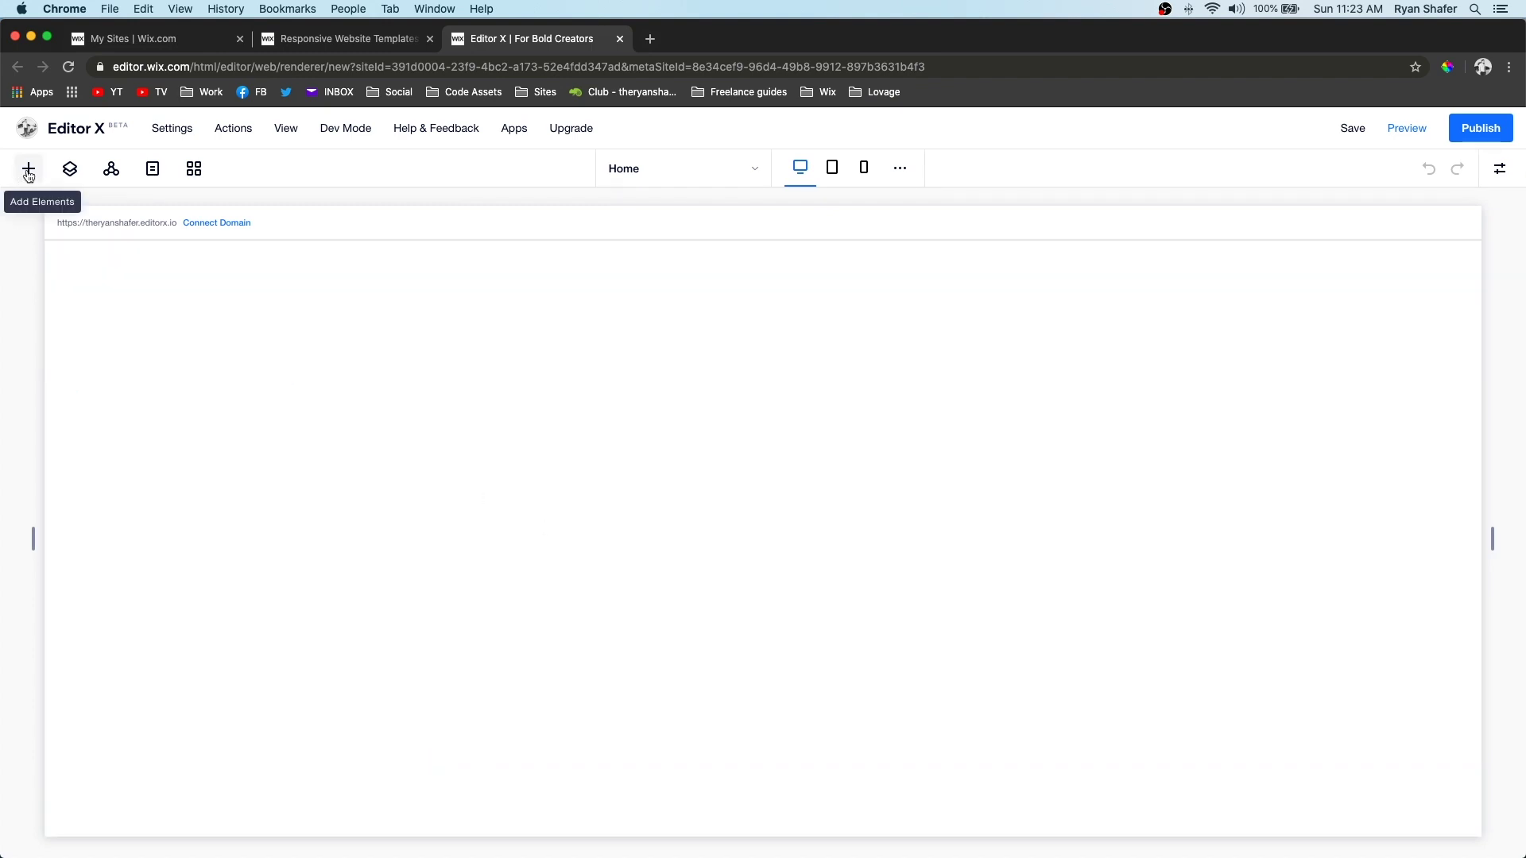
click(28, 169)
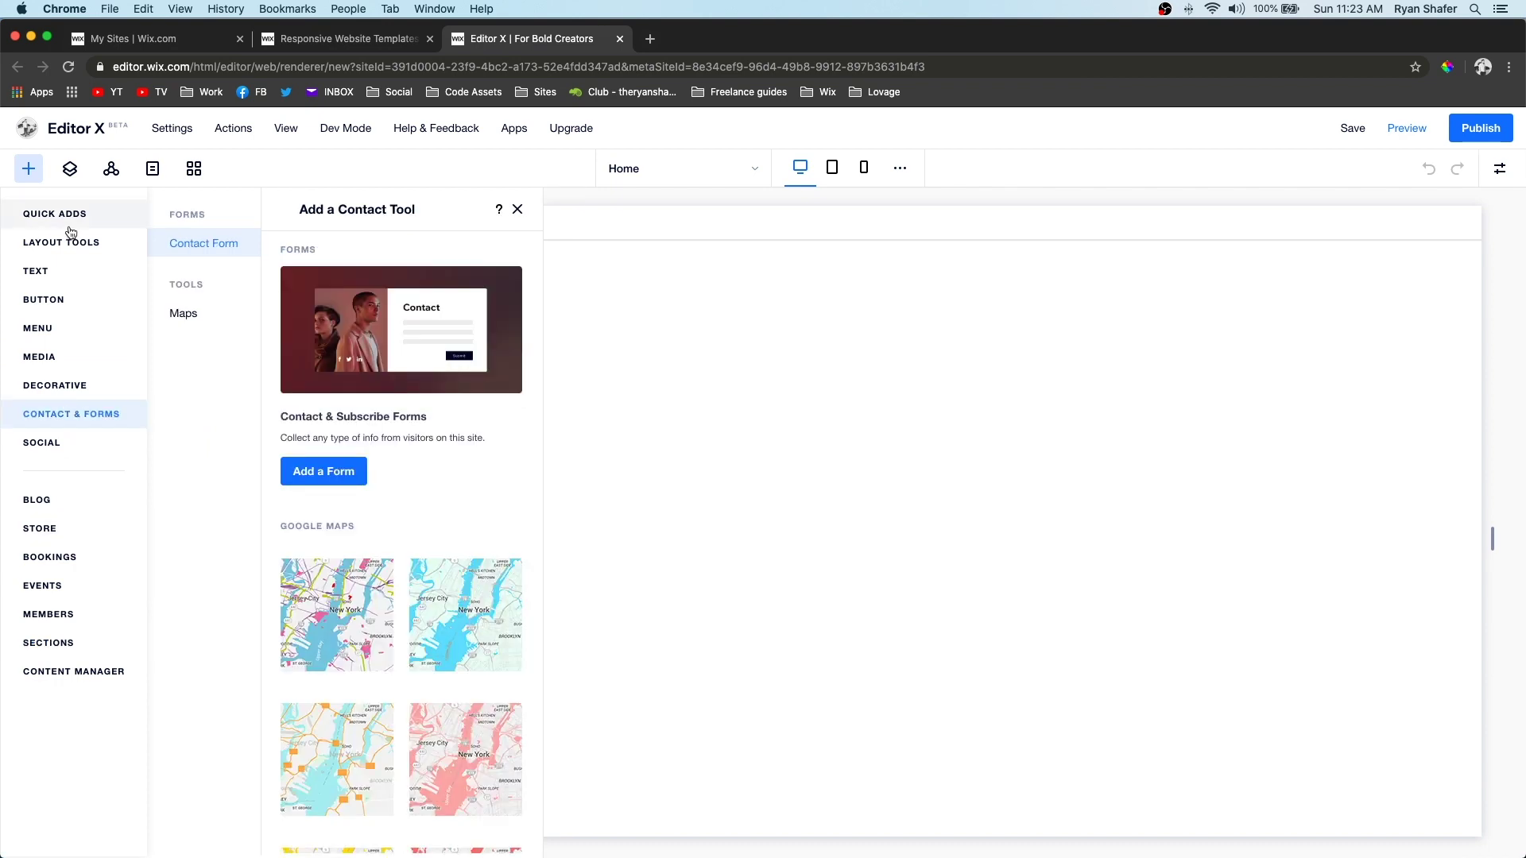
mouse_move(69, 227)
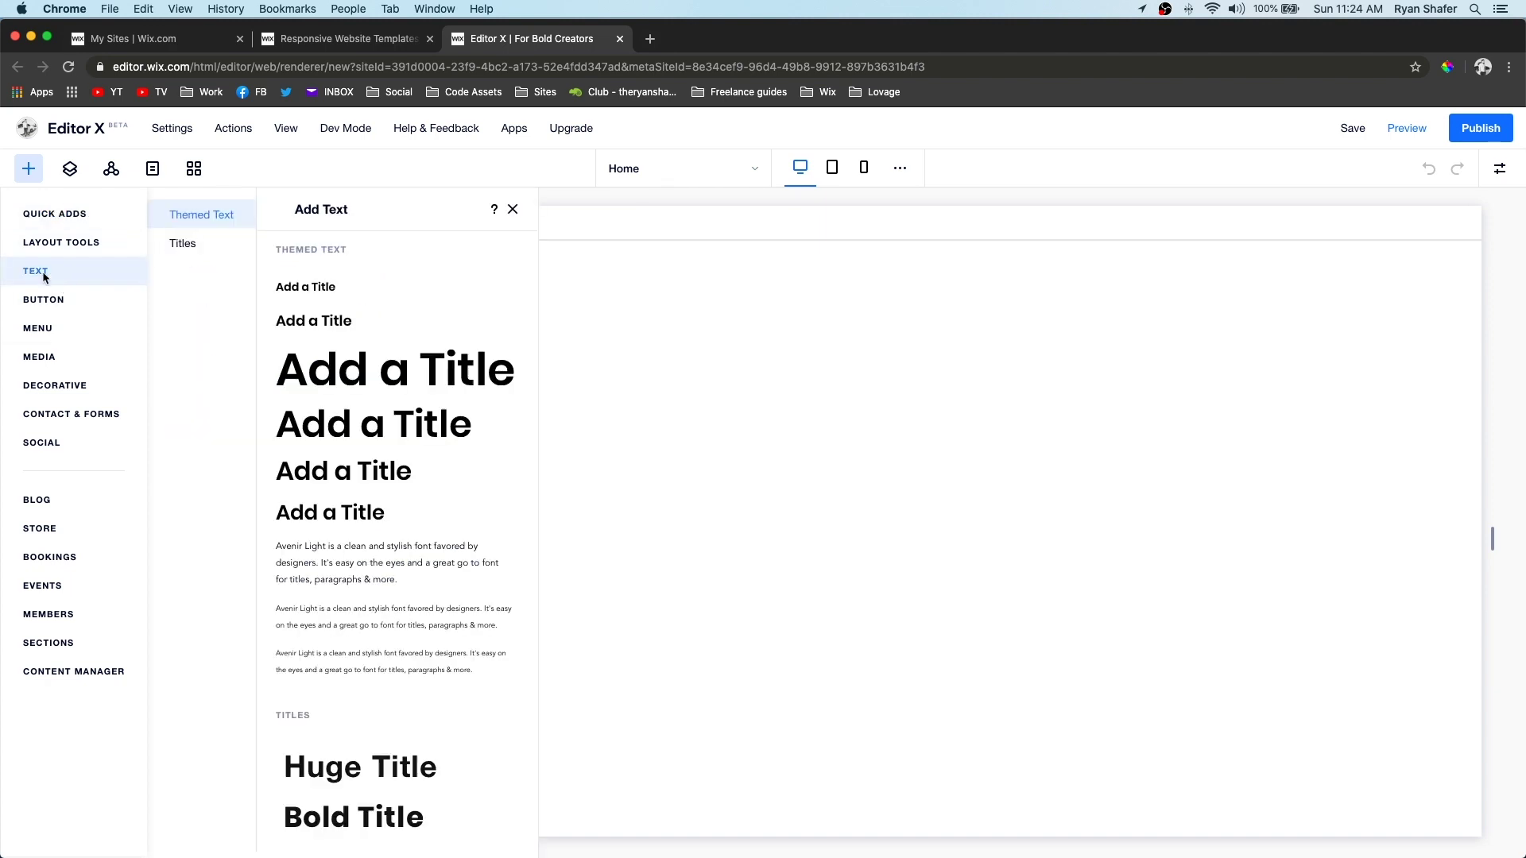
mouse_move(88, 315)
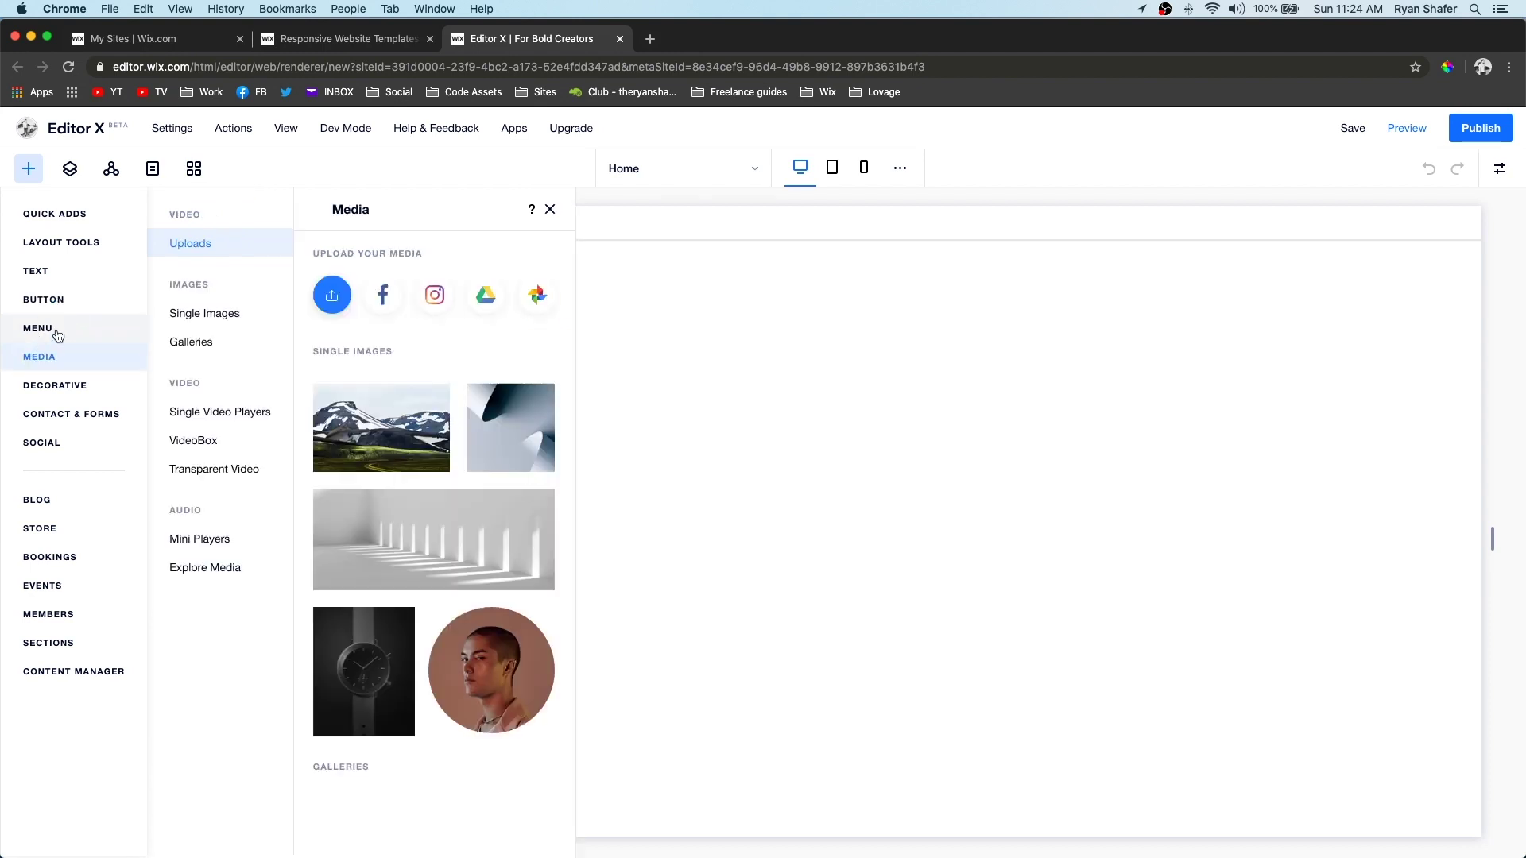
click(496, 510)
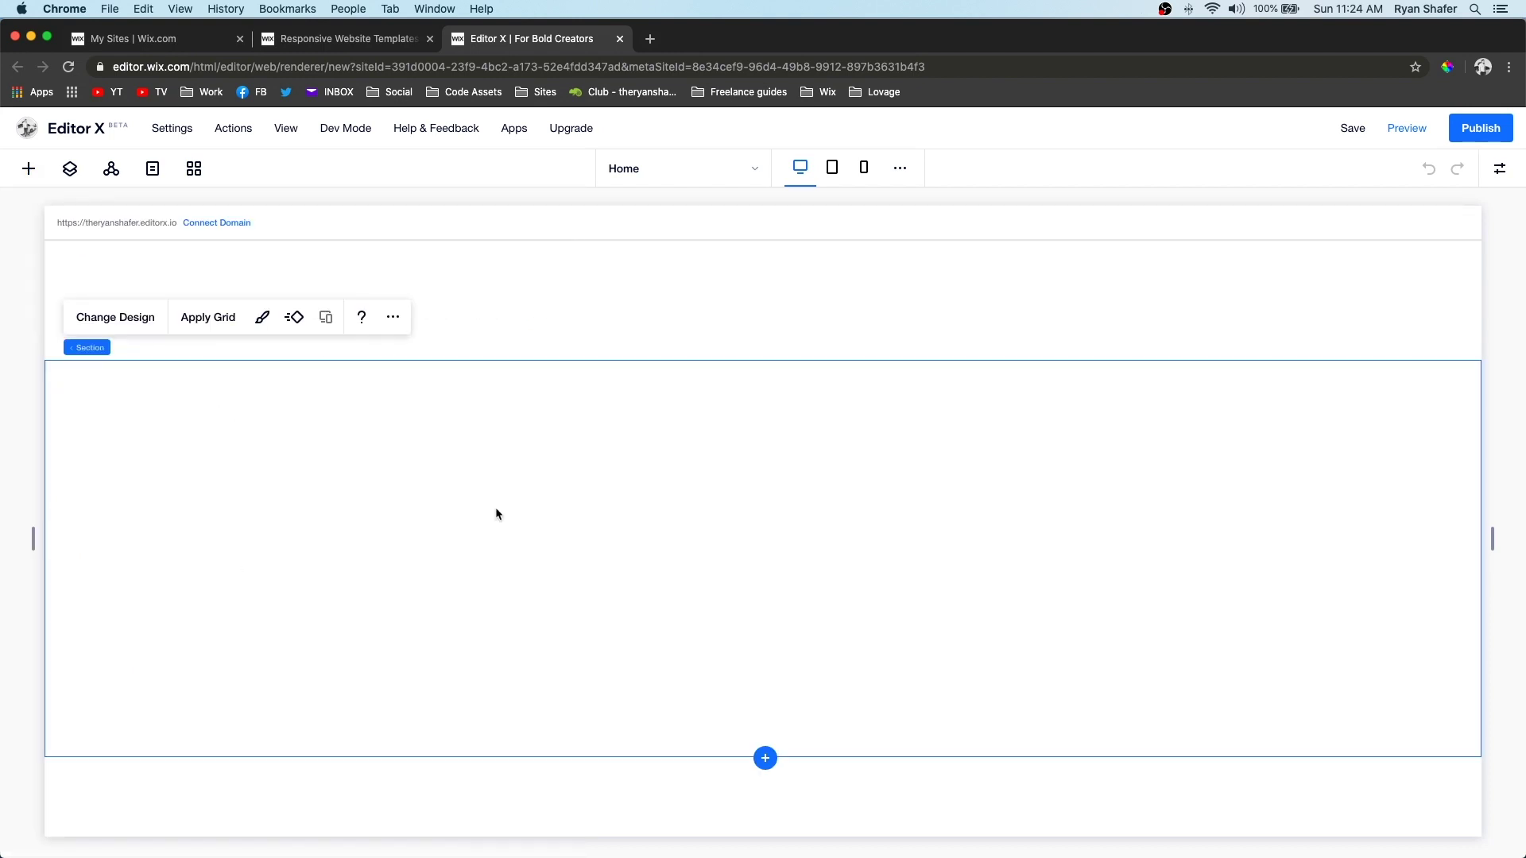
right_click(496, 513)
mouse_move(527, 678)
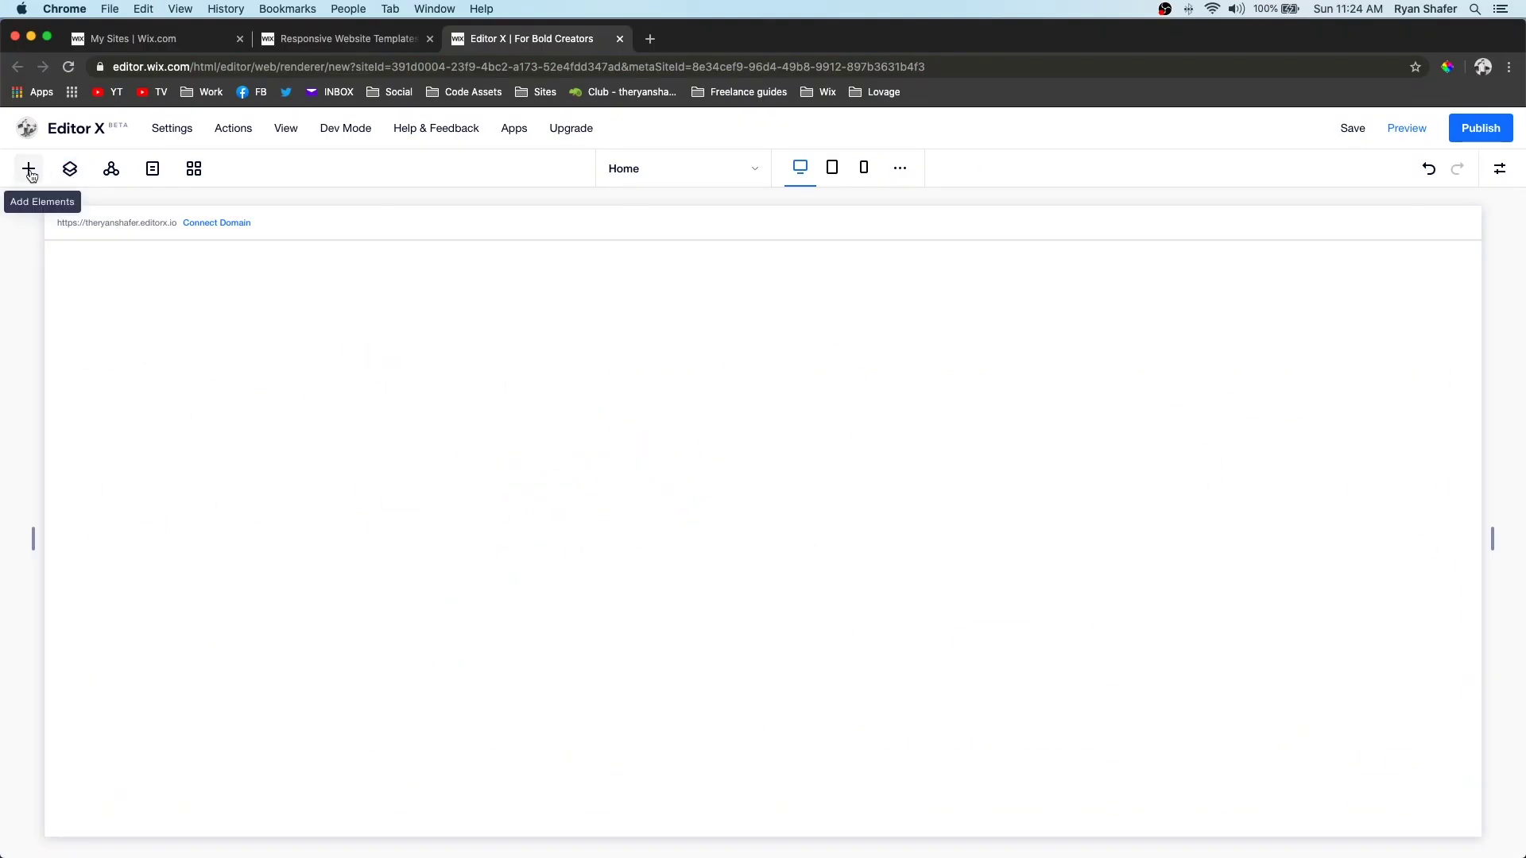
In Layers > Masters, view the Master Header's Show on... page visibility dialog, then close it.
click(69, 168)
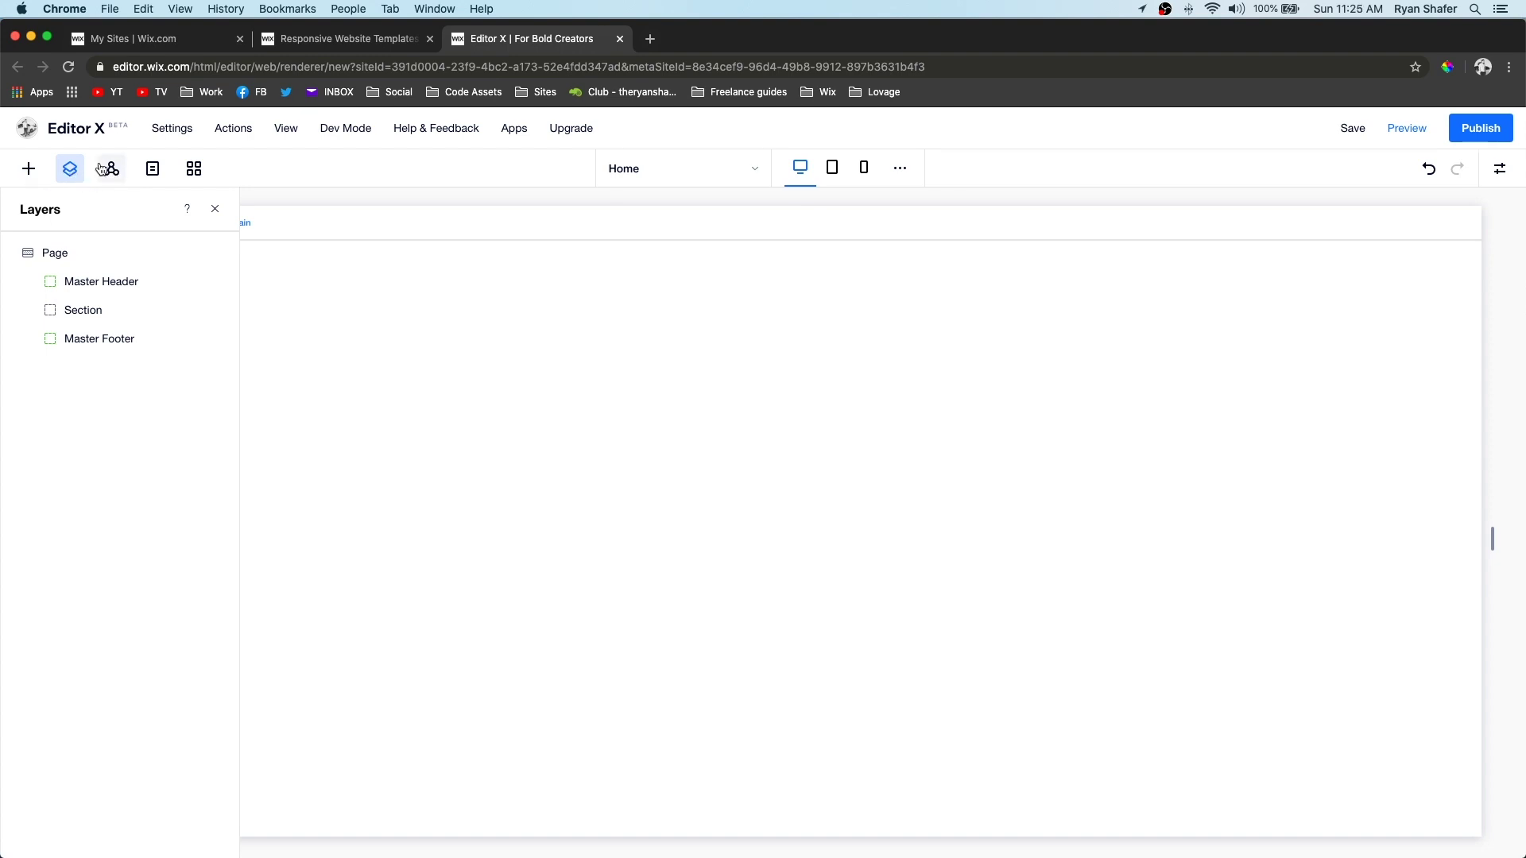
click(108, 174)
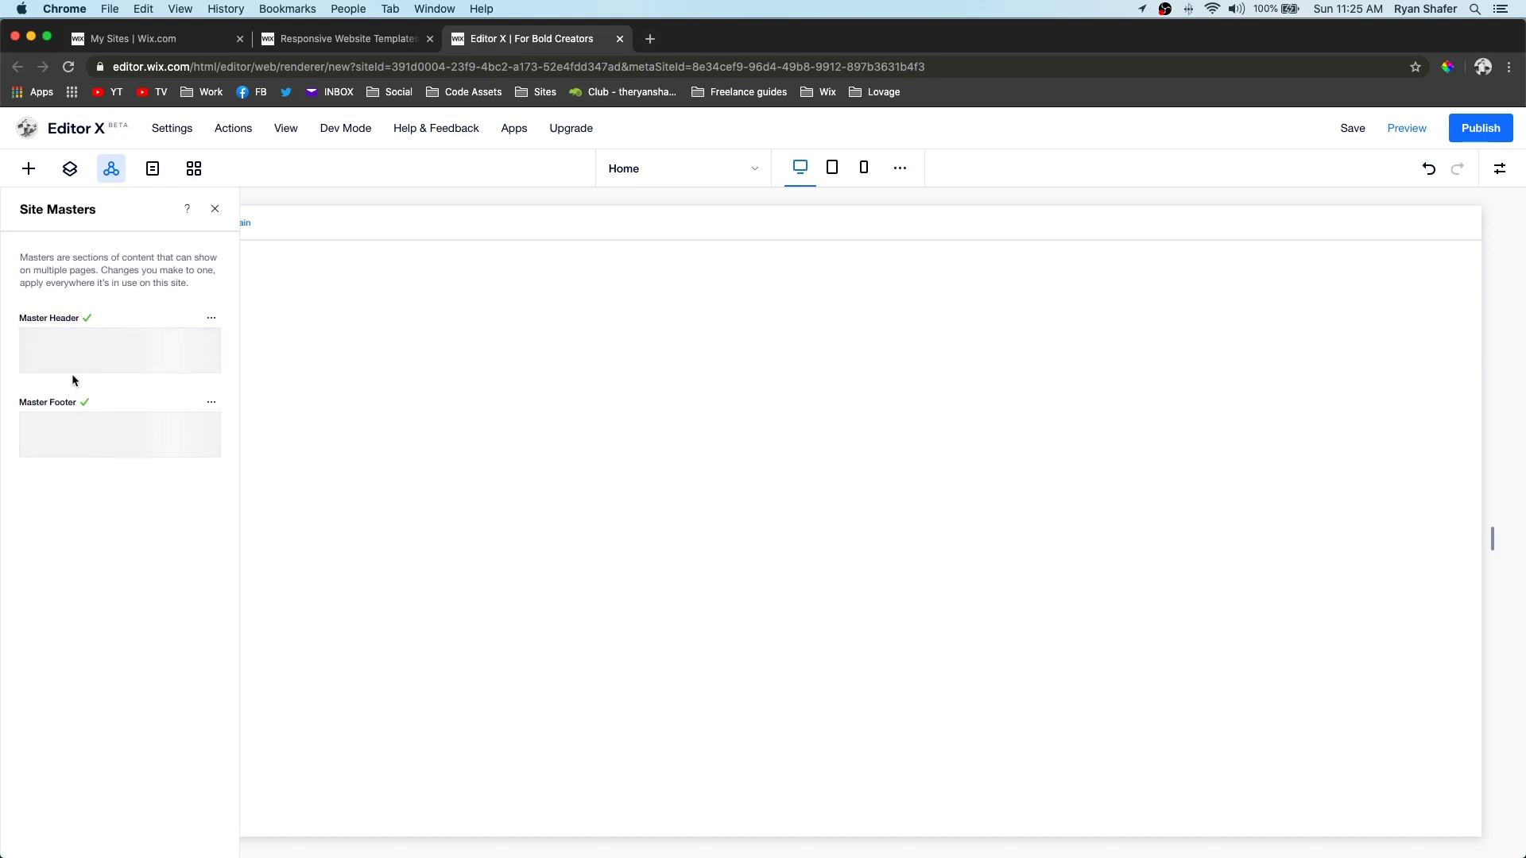
mouse_move(66, 447)
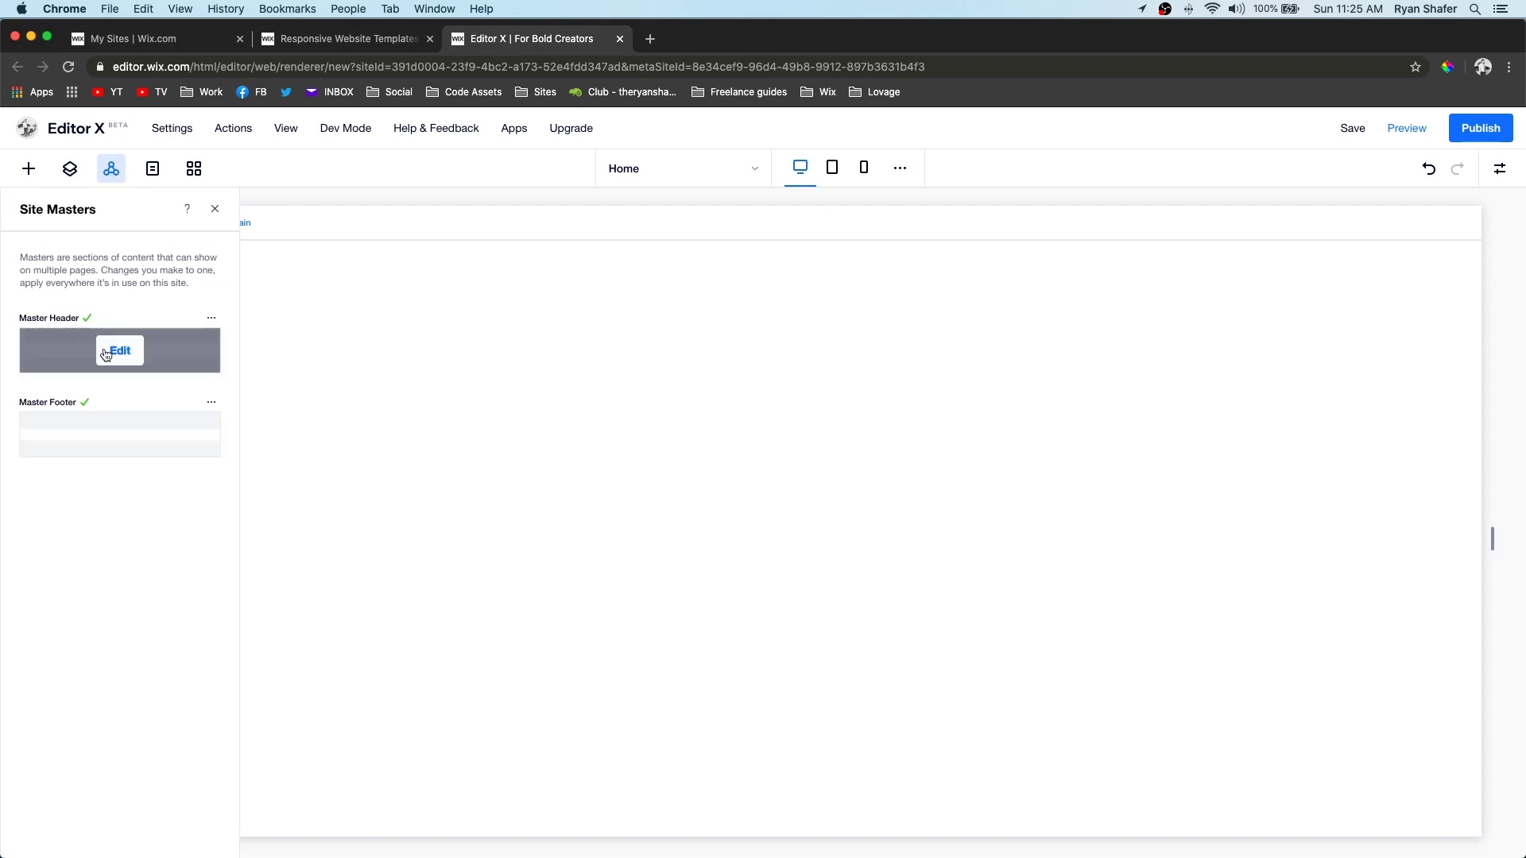
mouse_move(121, 355)
click(211, 319)
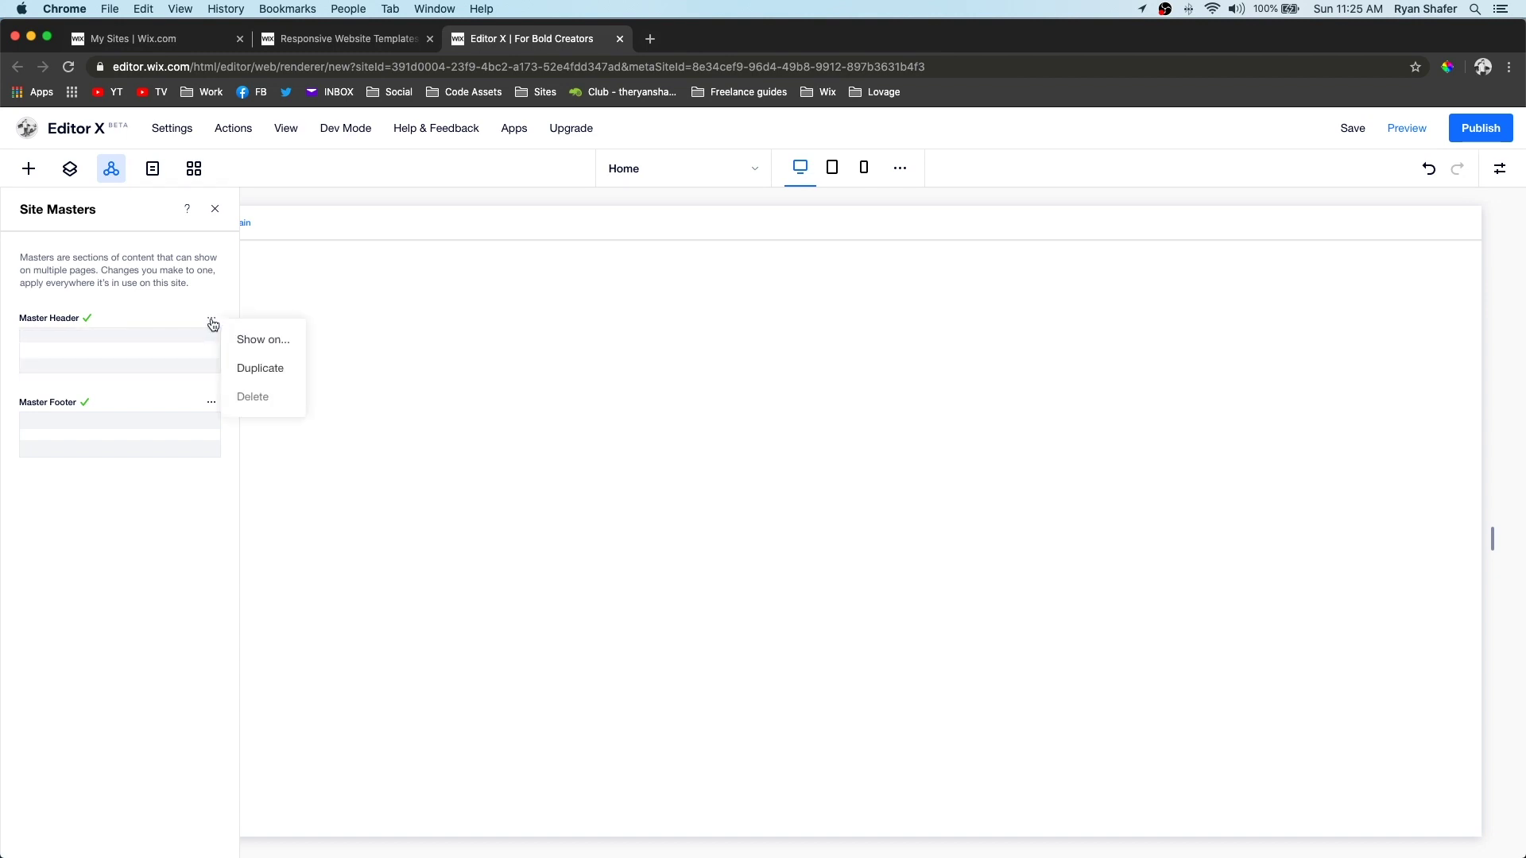
click(248, 343)
click(114, 174)
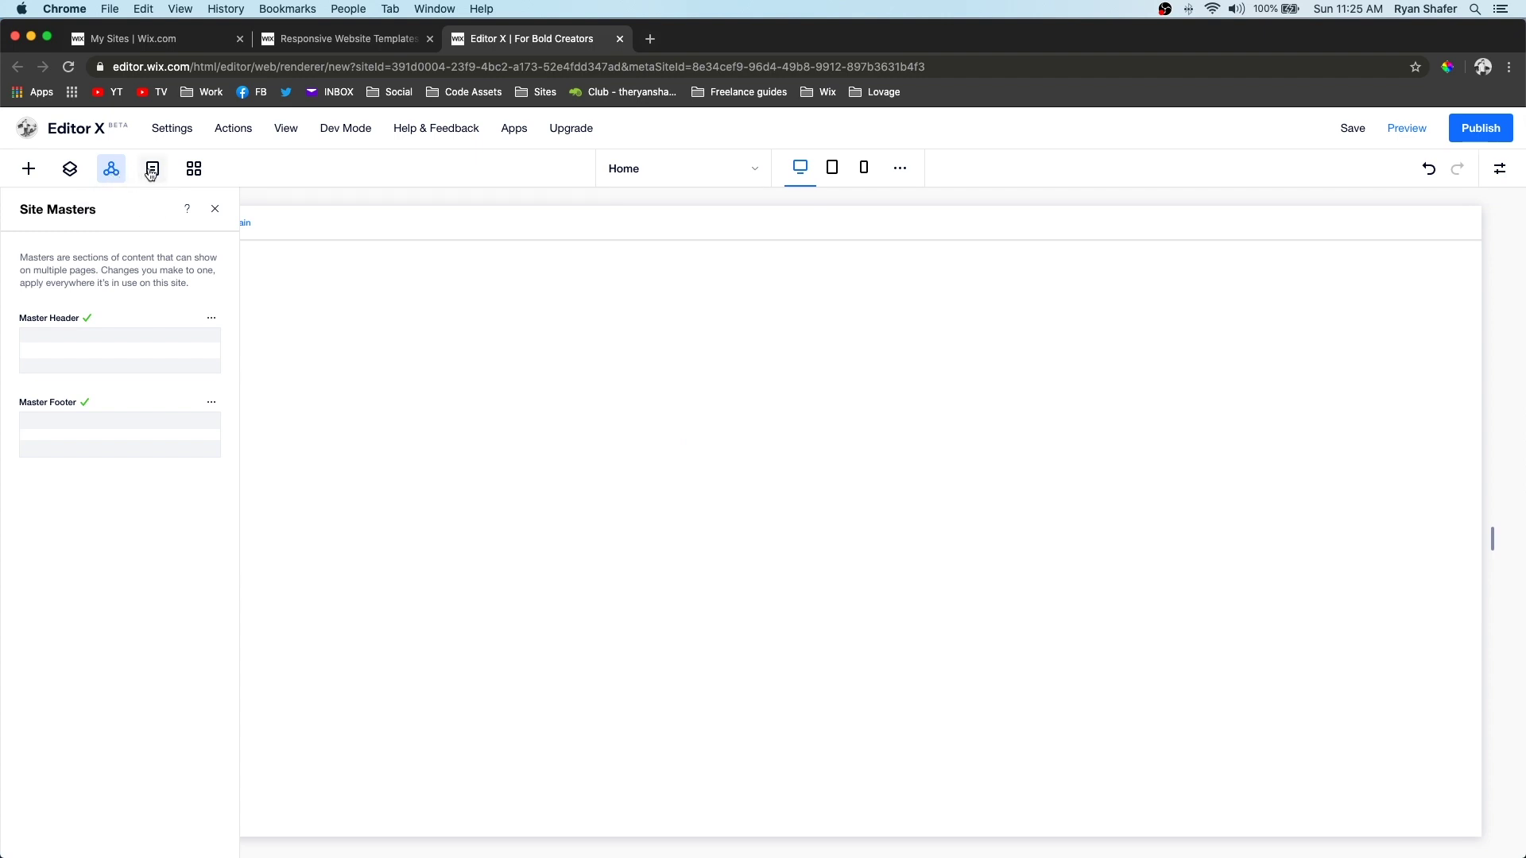
Add a new page named 'About' under Main Pages.
click(146, 180)
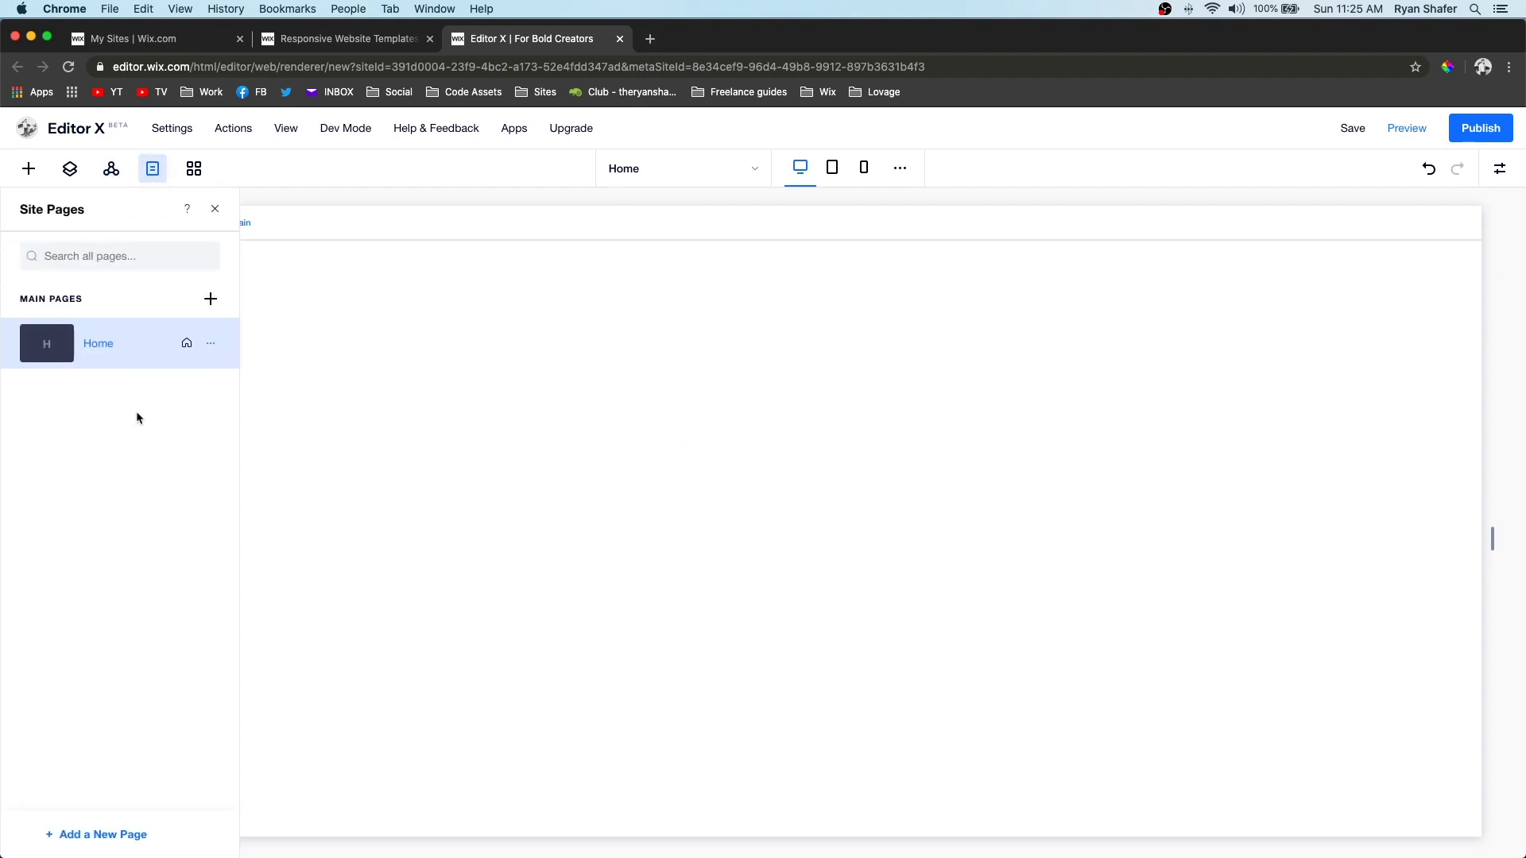
click(211, 300)
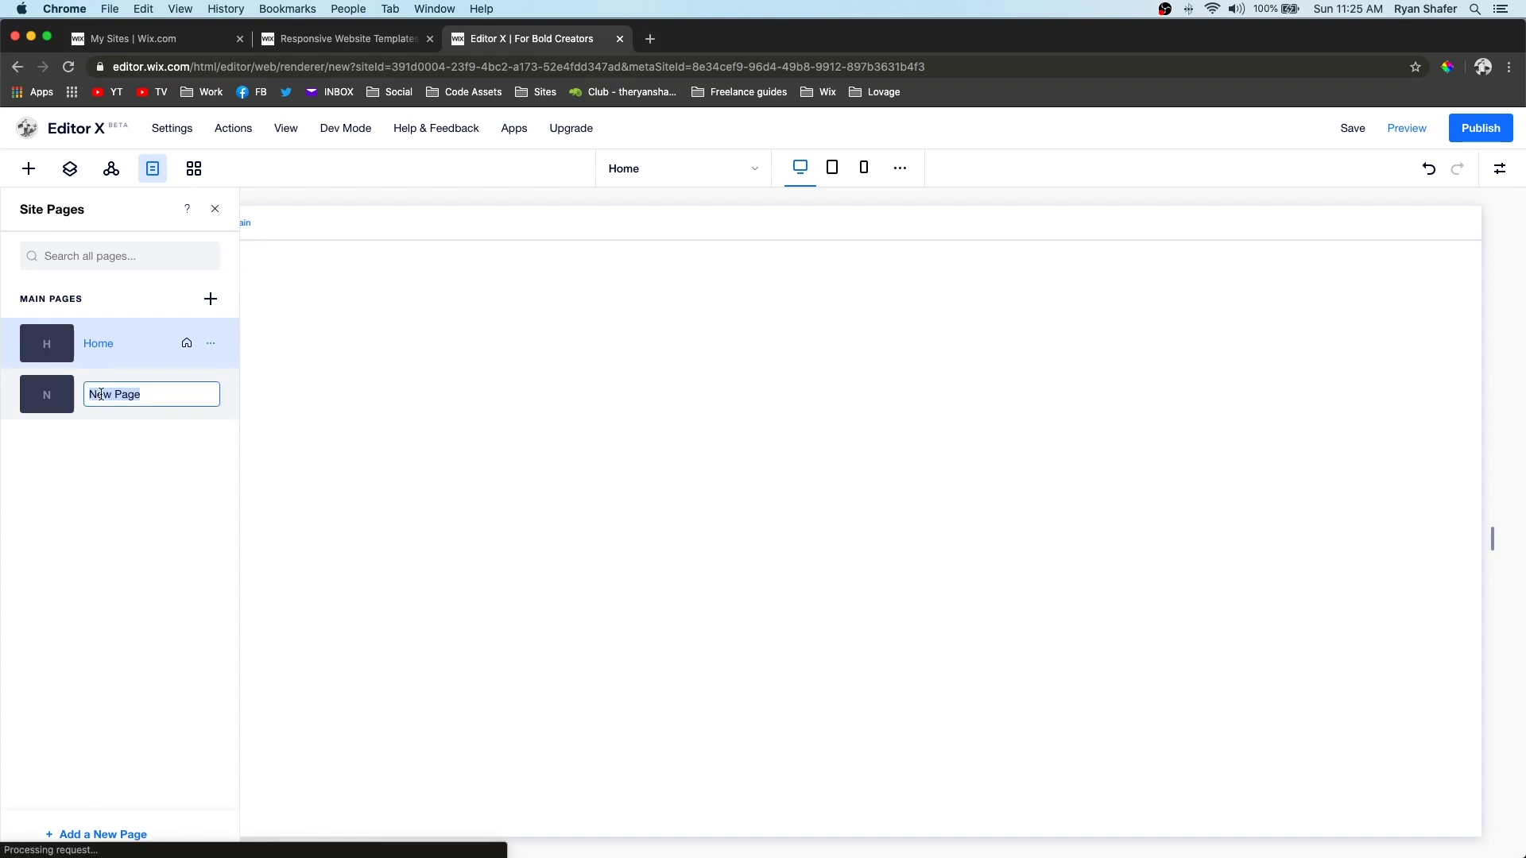
text(About)
key(Return)
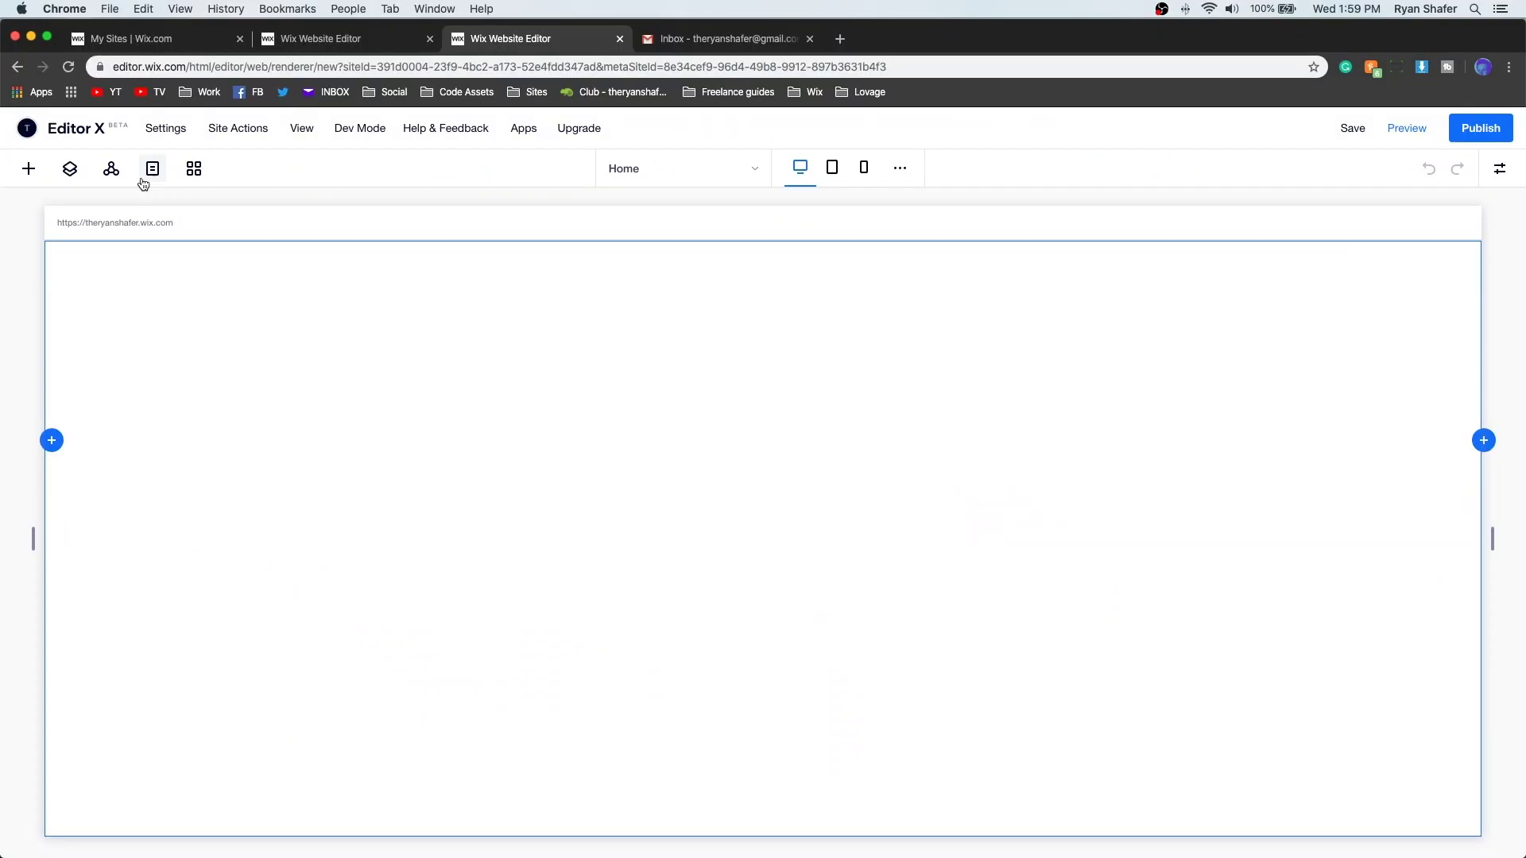
Add a Contact page and place a pill-style menu in its section.
click(153, 169)
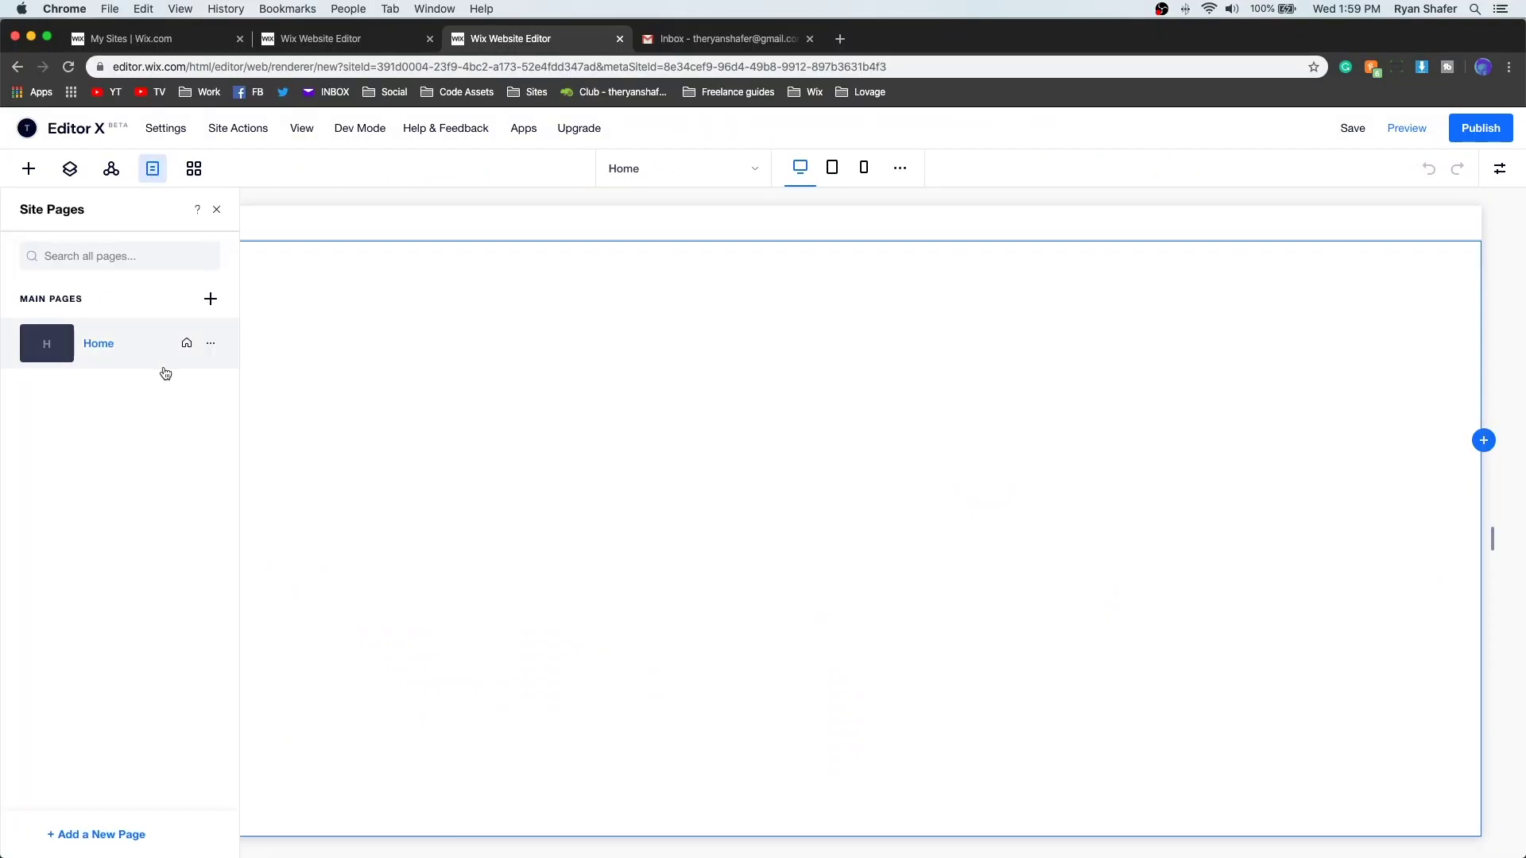
click(211, 300)
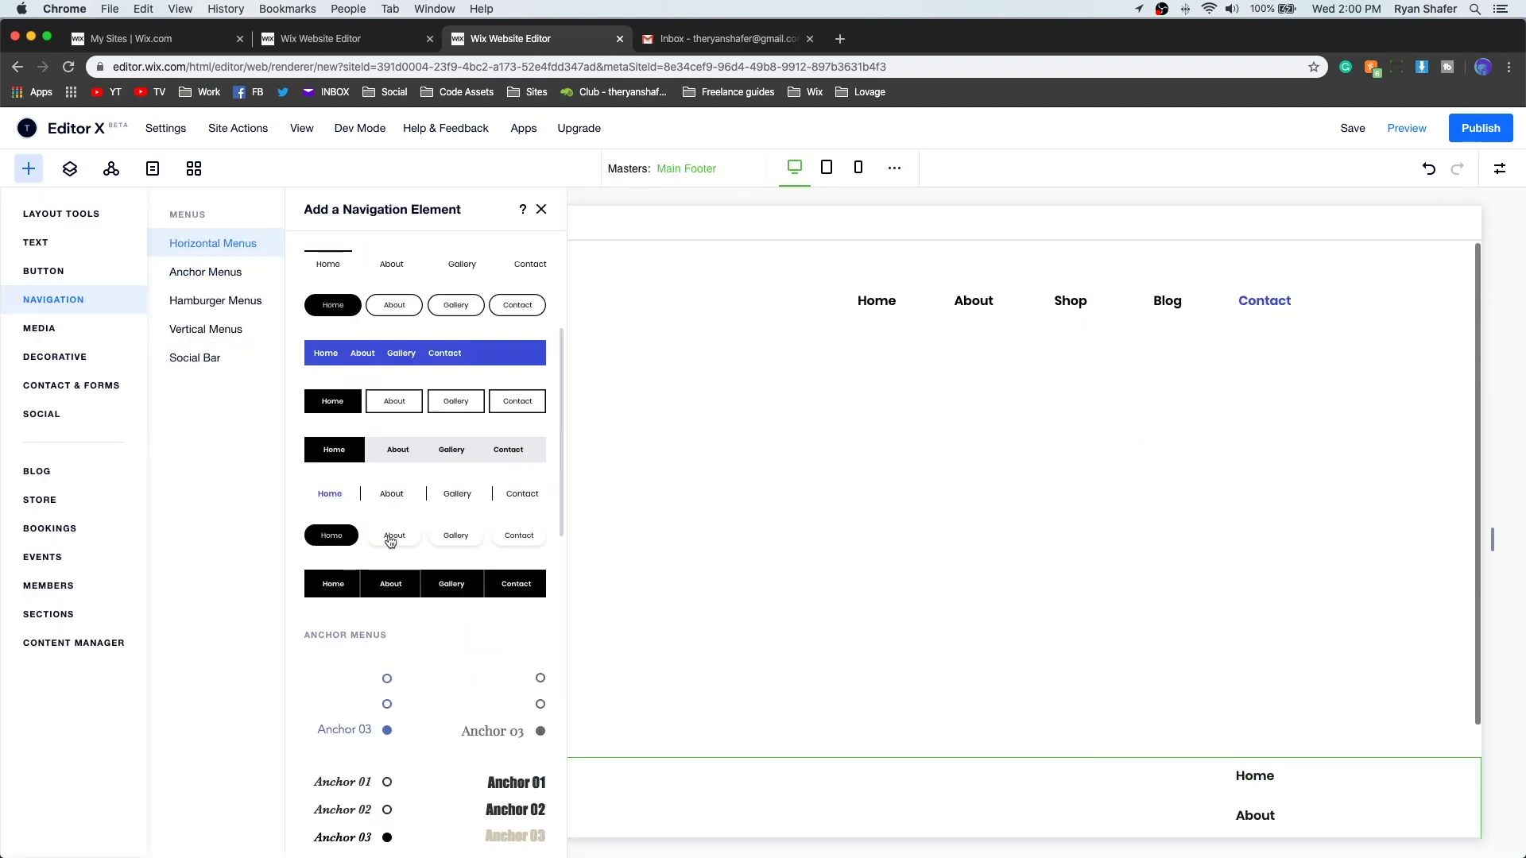
click(390, 541)
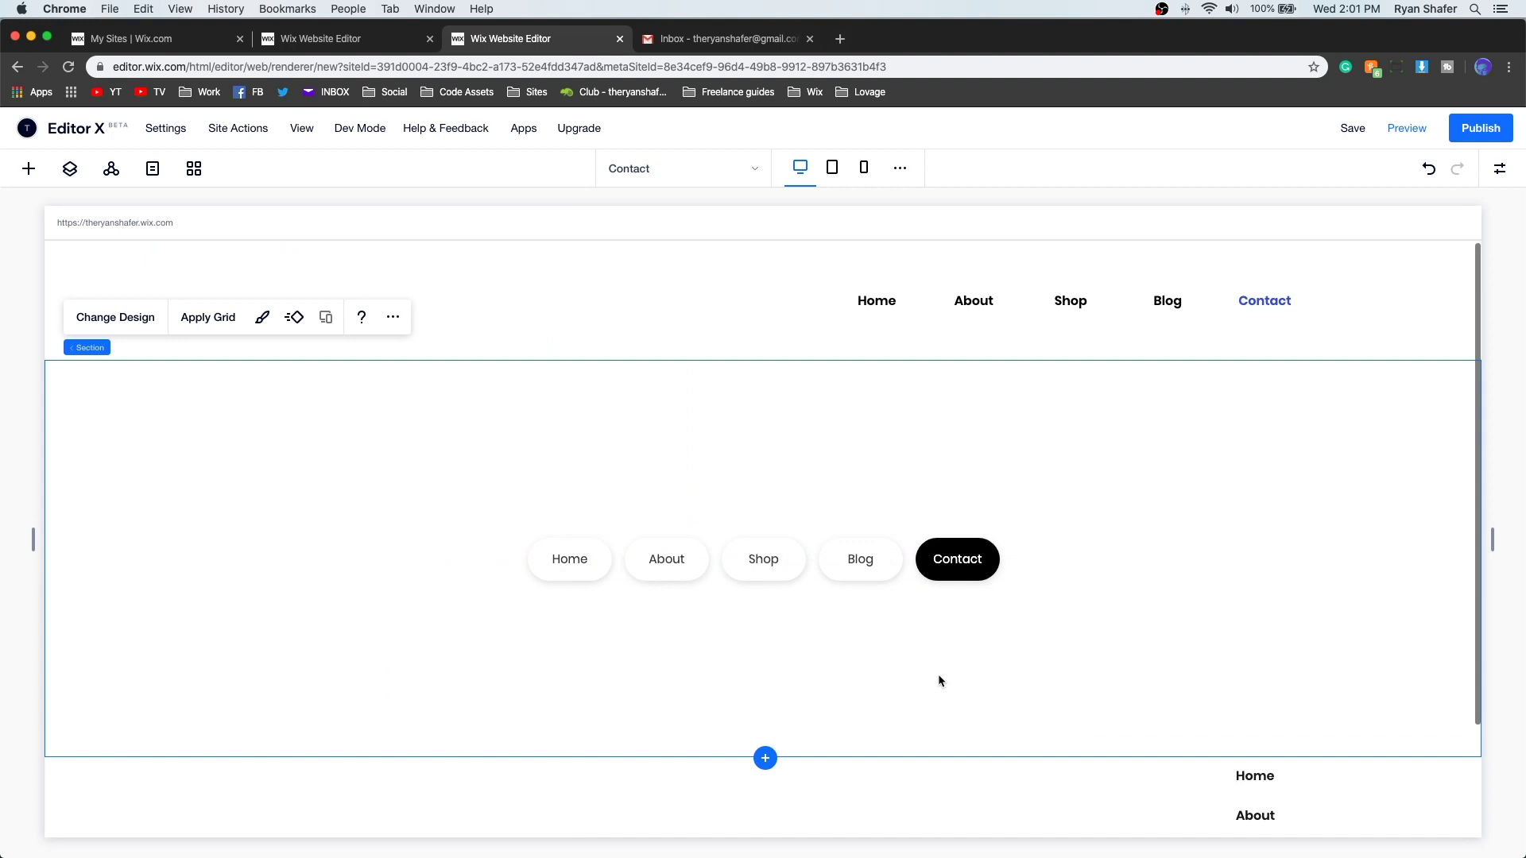
click(717, 561)
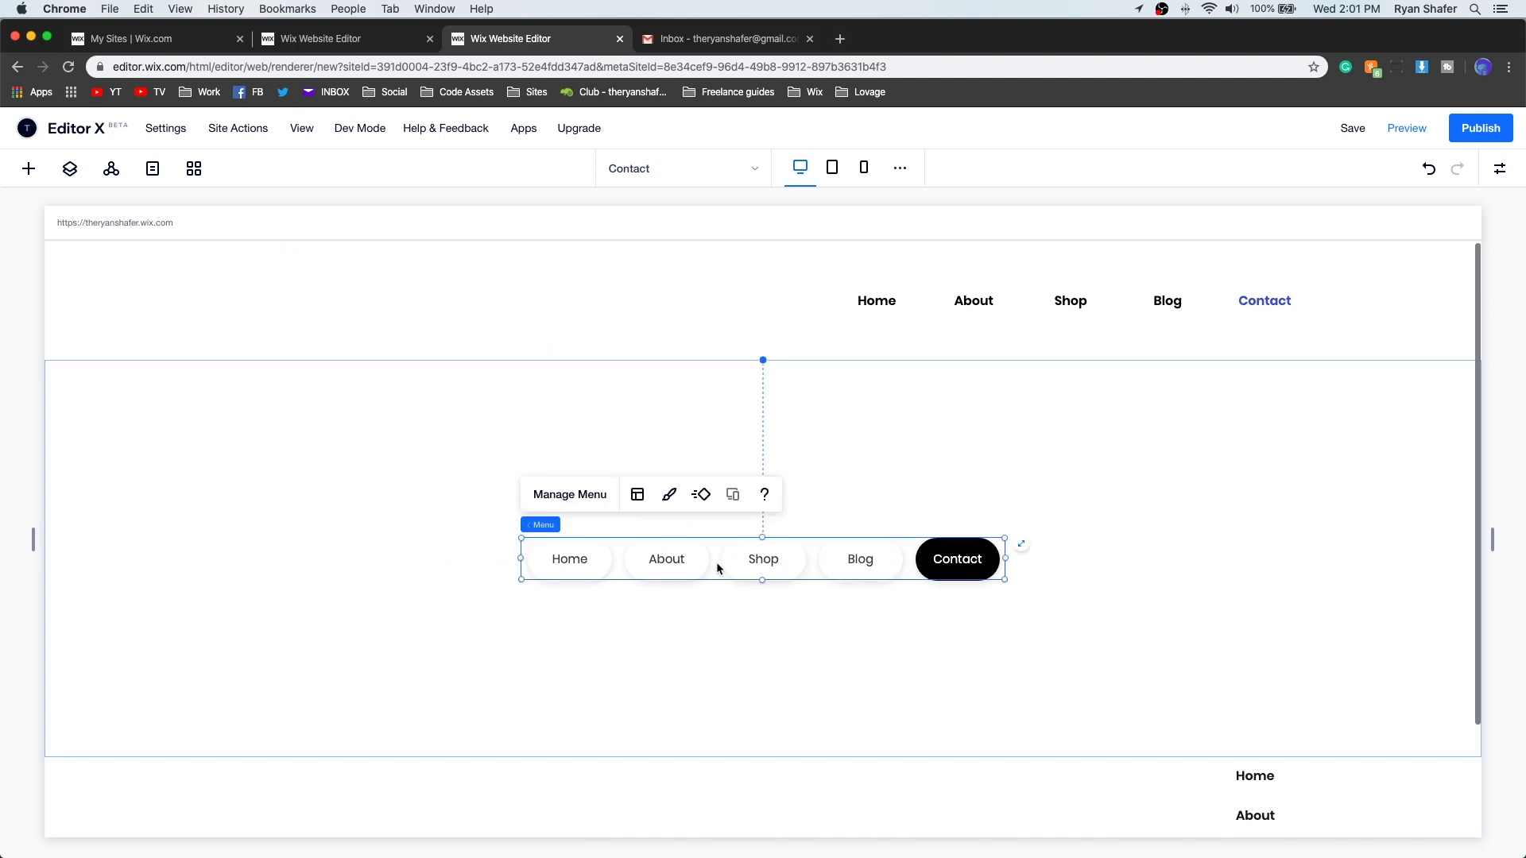
Create a new menu named Header Menu from the menu's Manage Menu settings.
click(578, 500)
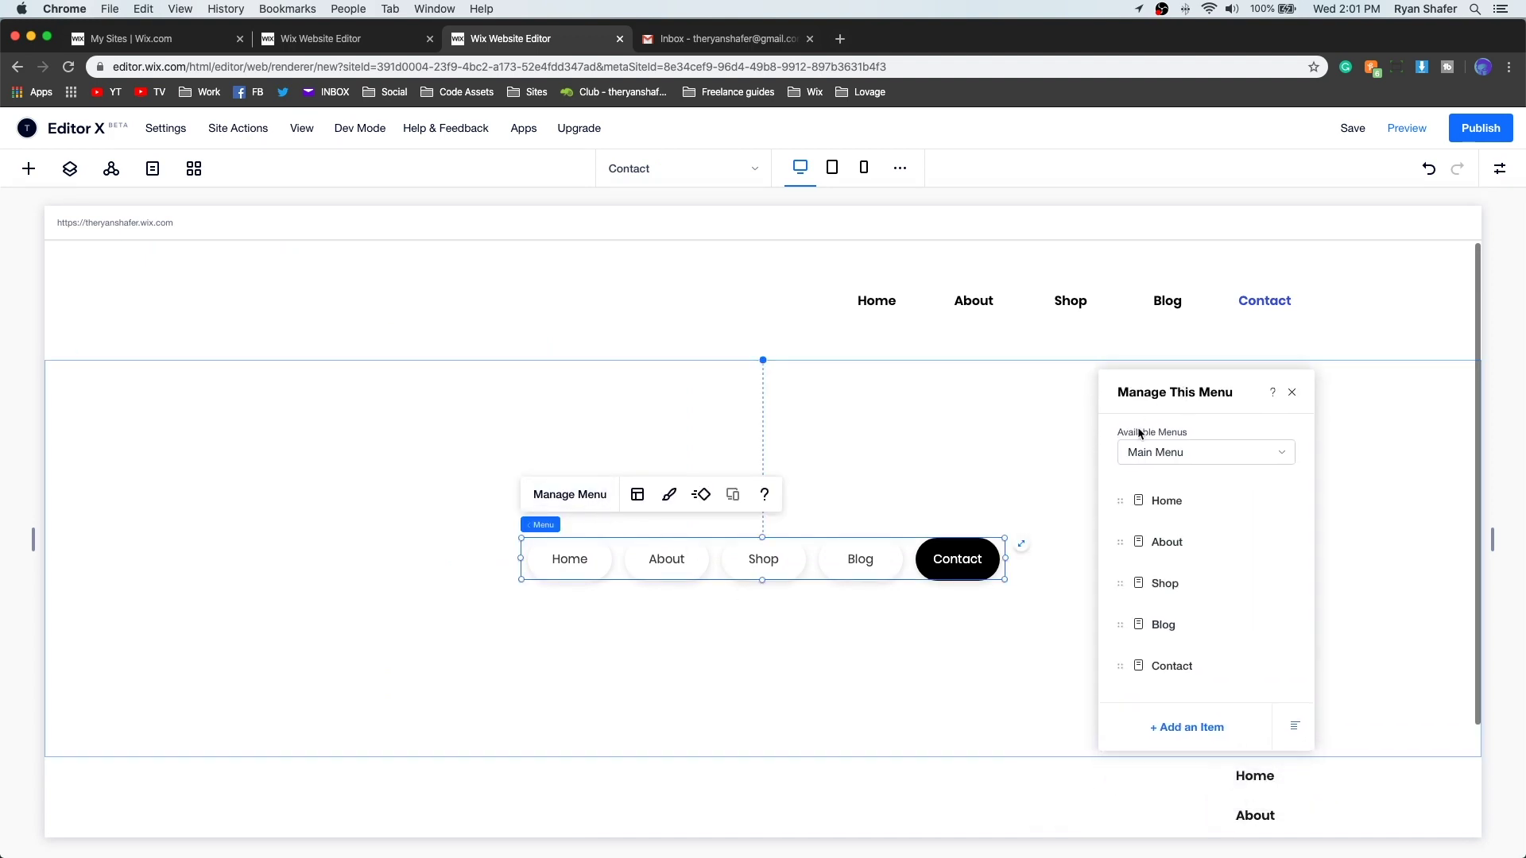
click(1196, 453)
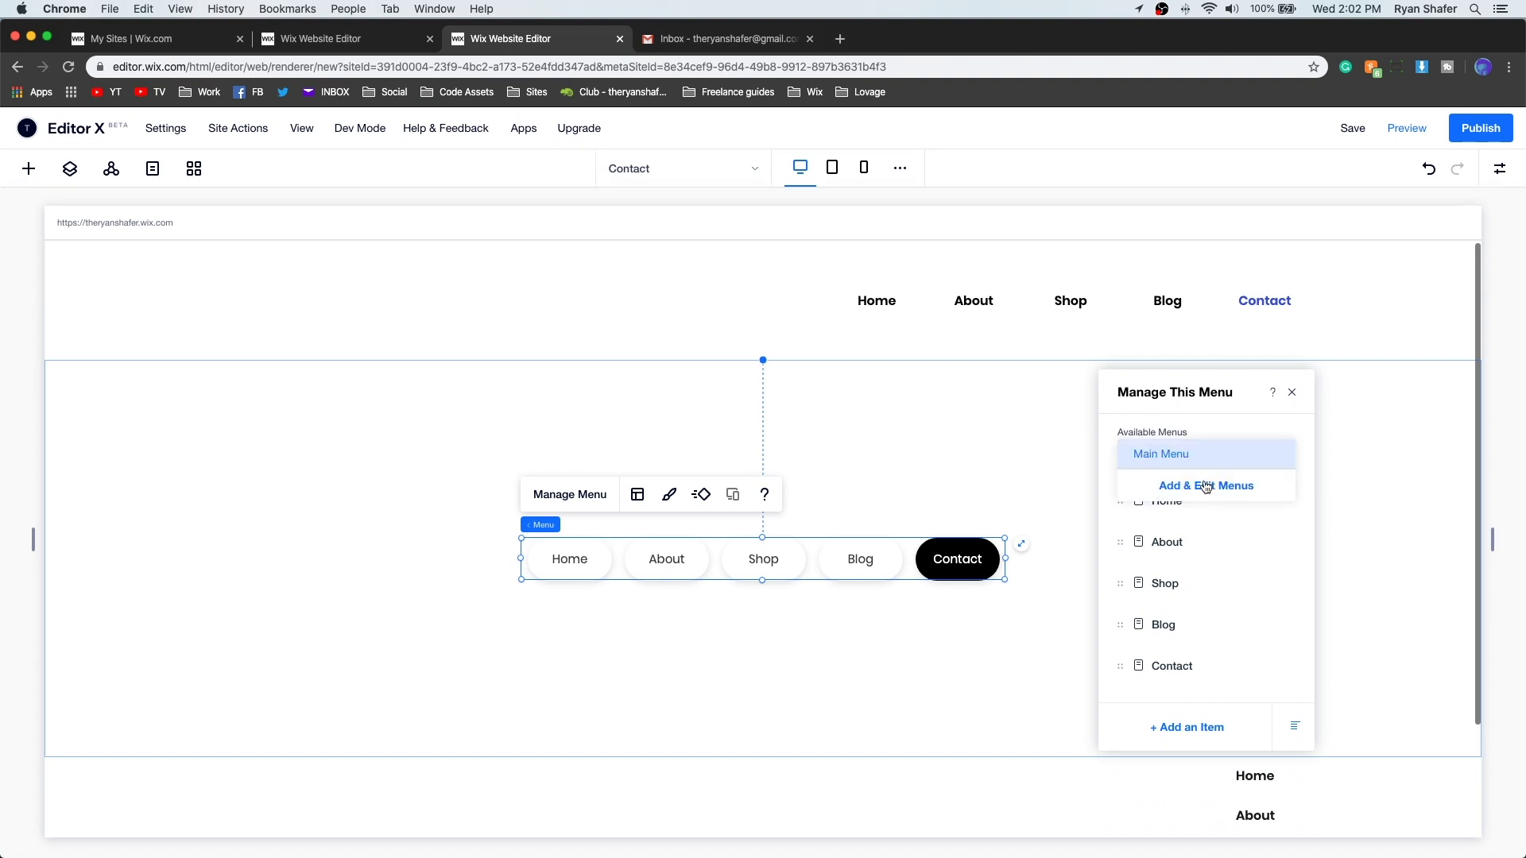
click(1206, 487)
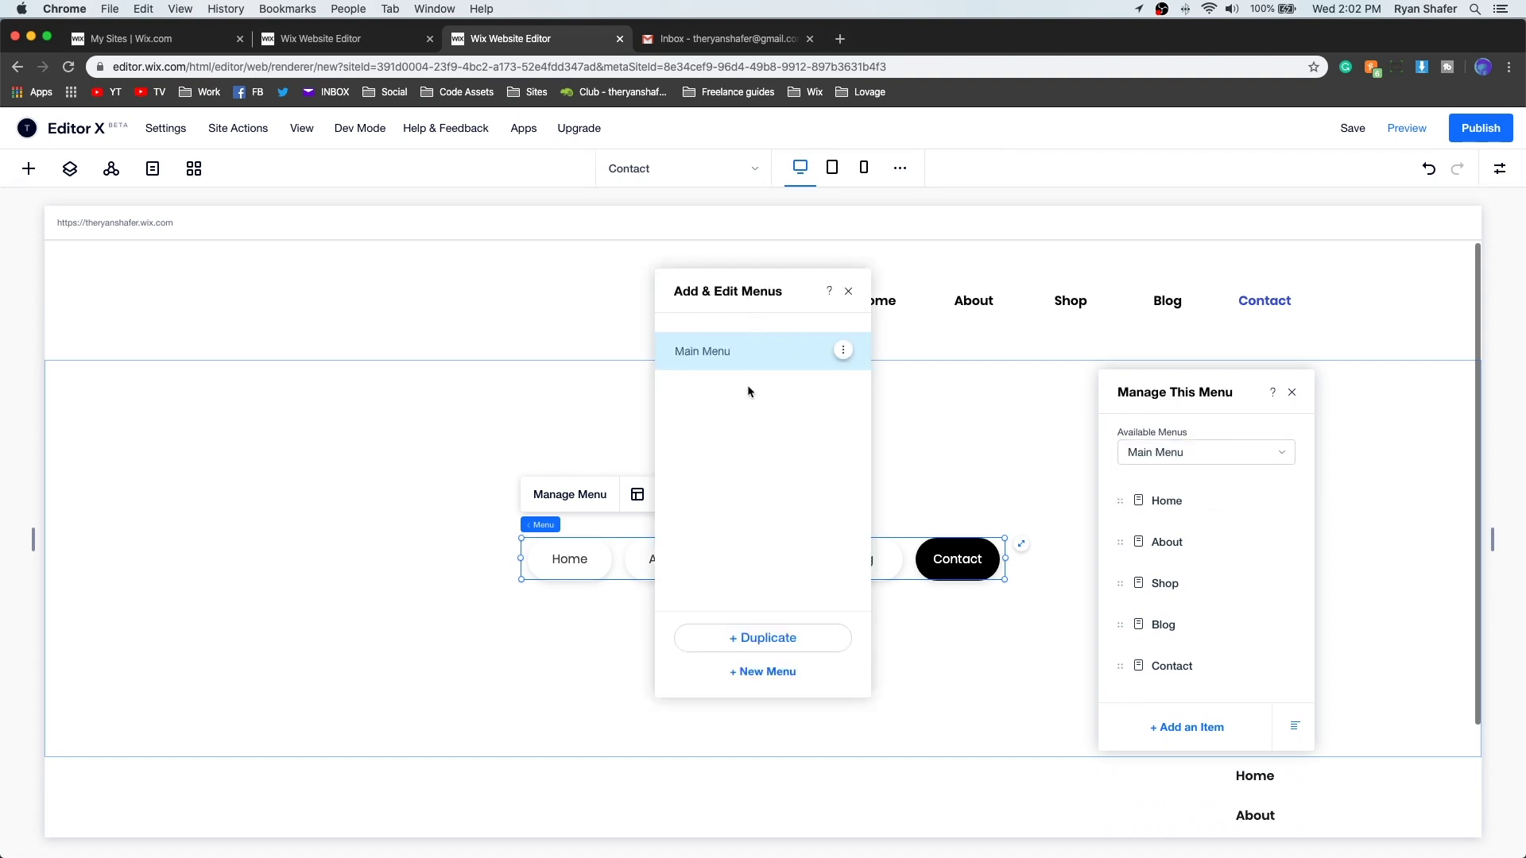
click(767, 672)
text(Header )
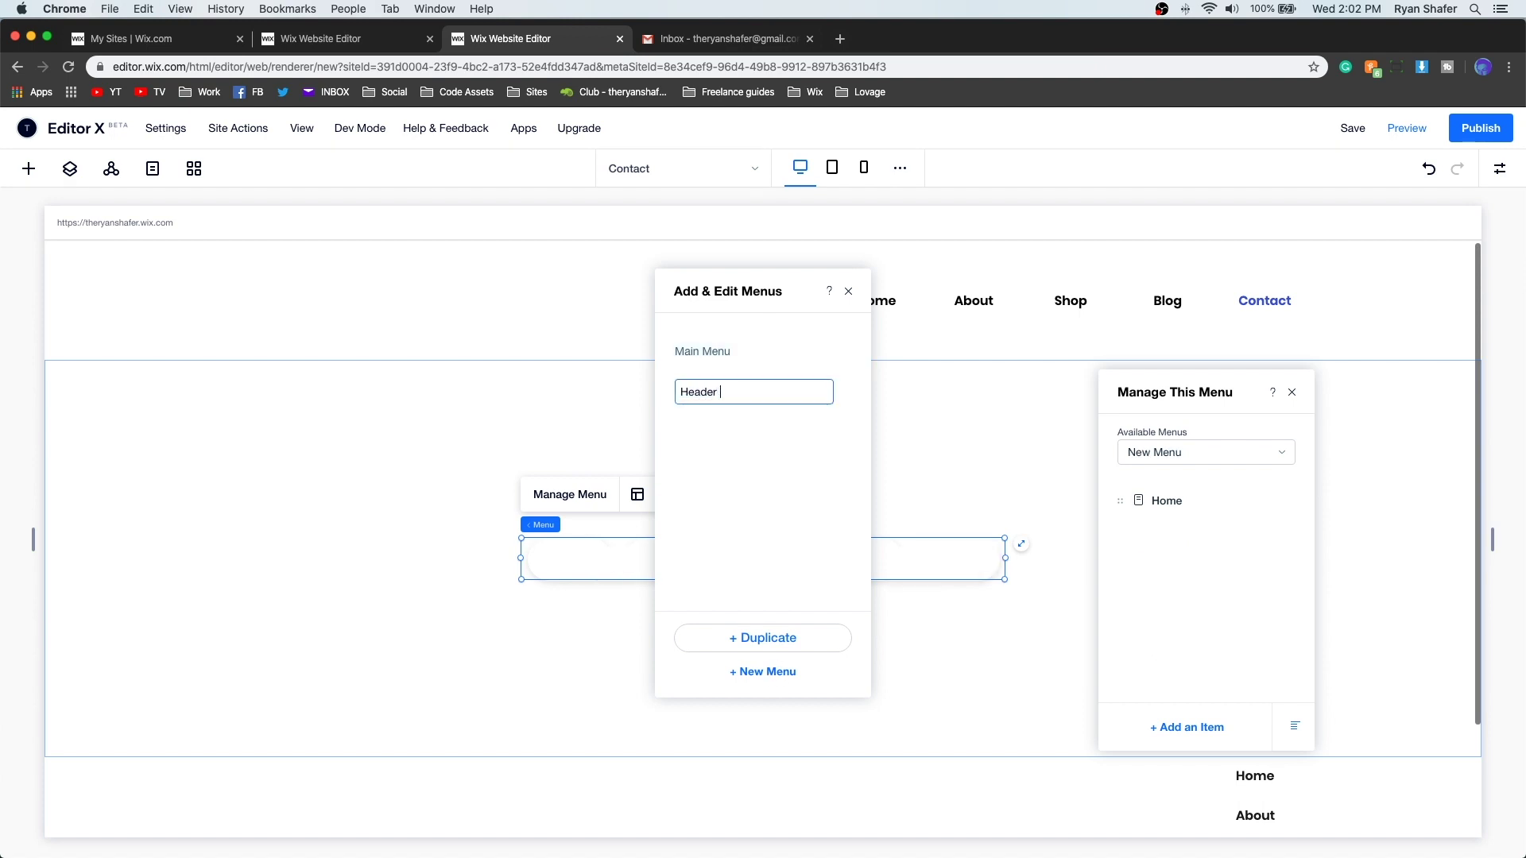
text(Nenu)
key(Return)
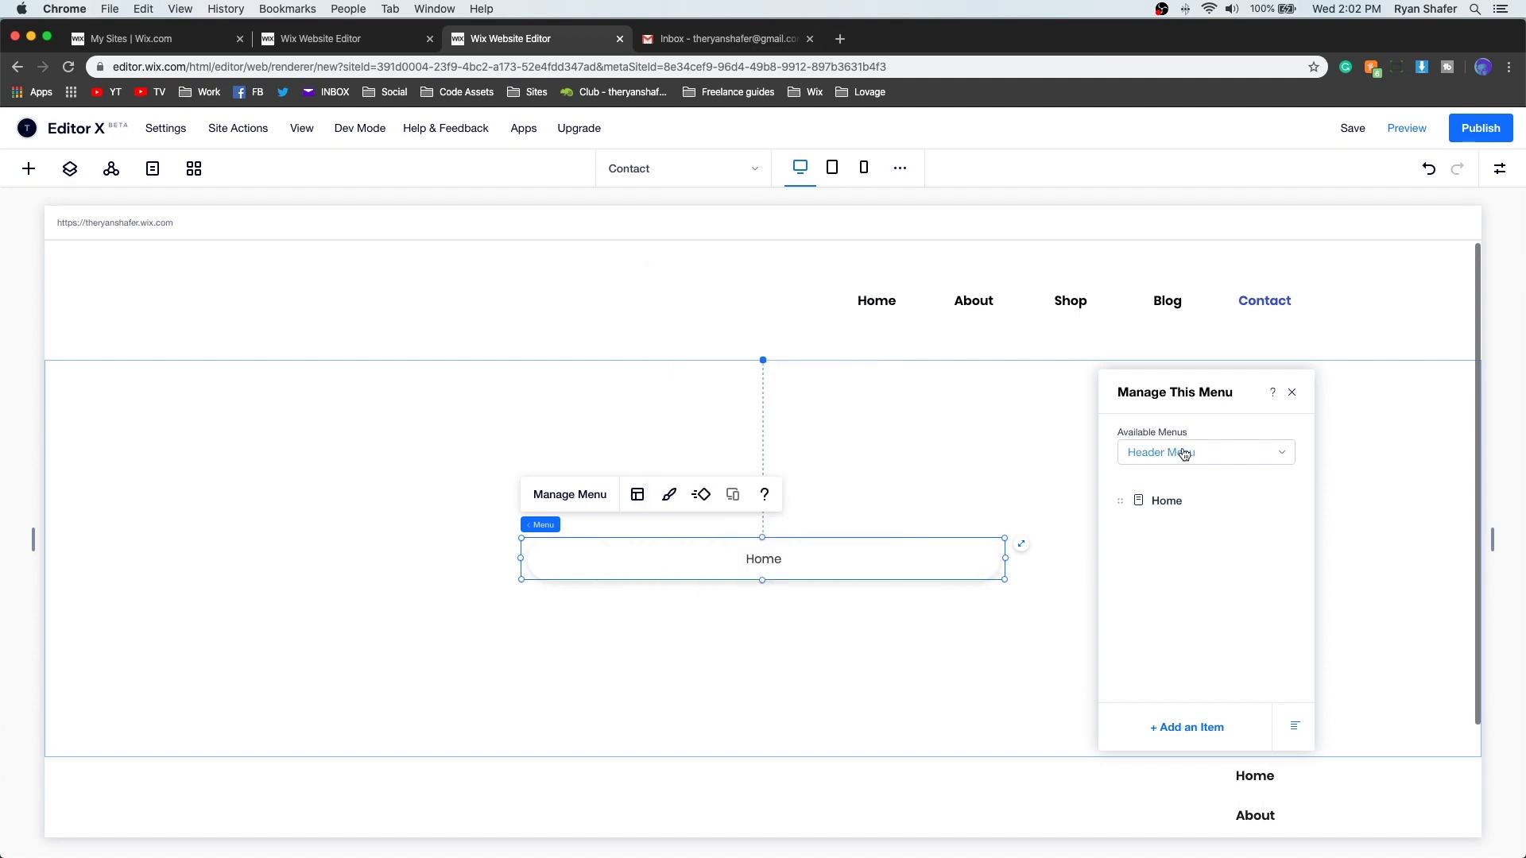
Add Shop and Blog items to Header Menu and remove the Home item.
click(1186, 727)
click(755, 415)
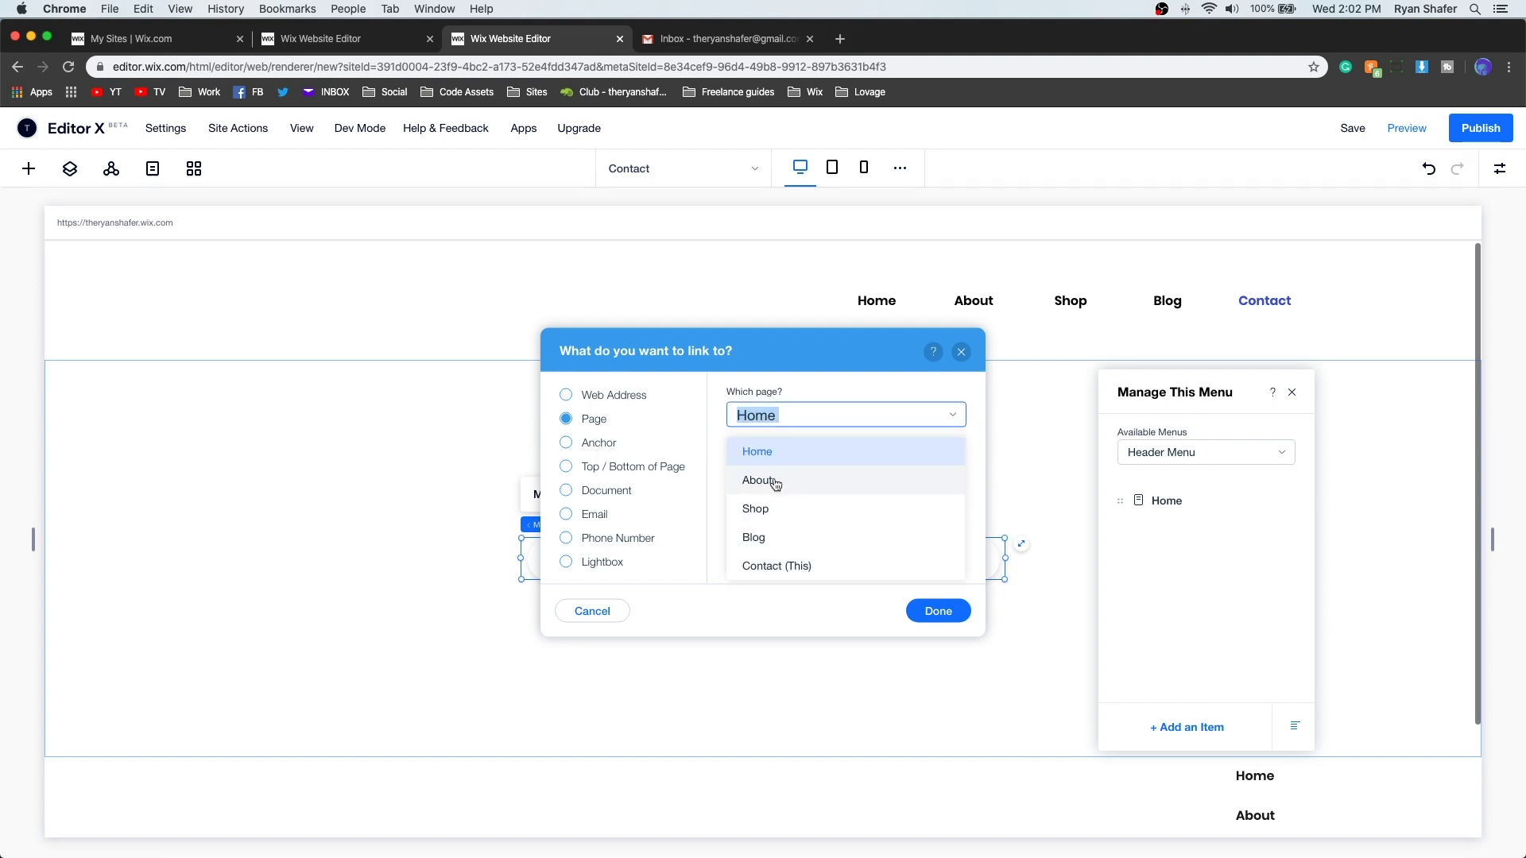
click(775, 509)
click(958, 614)
click(1187, 727)
click(846, 415)
click(775, 533)
click(937, 610)
click(1291, 500)
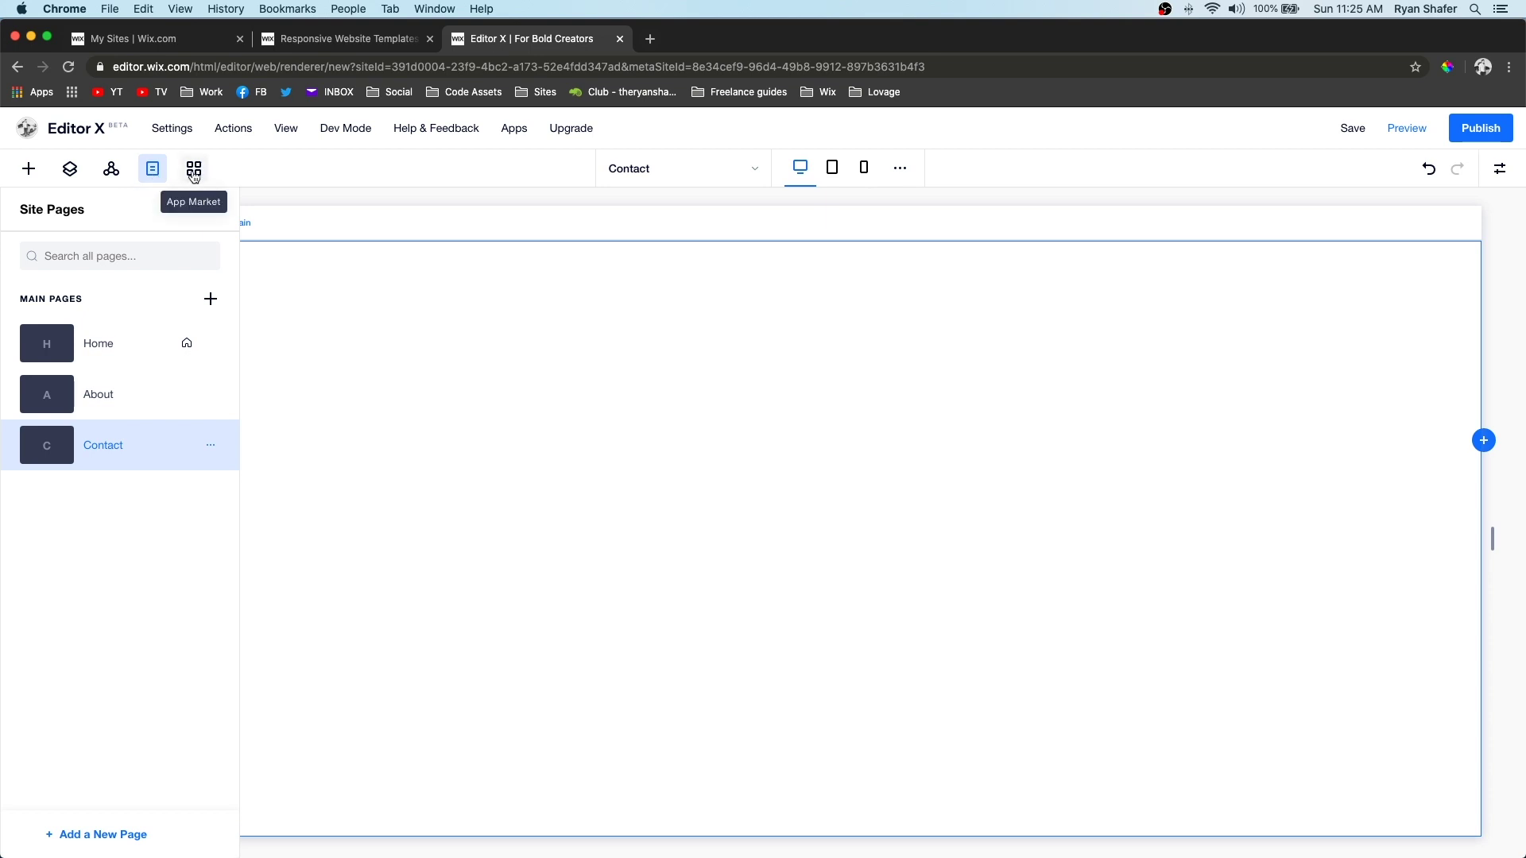
Browse the App Market, close it, and switch the editor to the Home page.
click(193, 174)
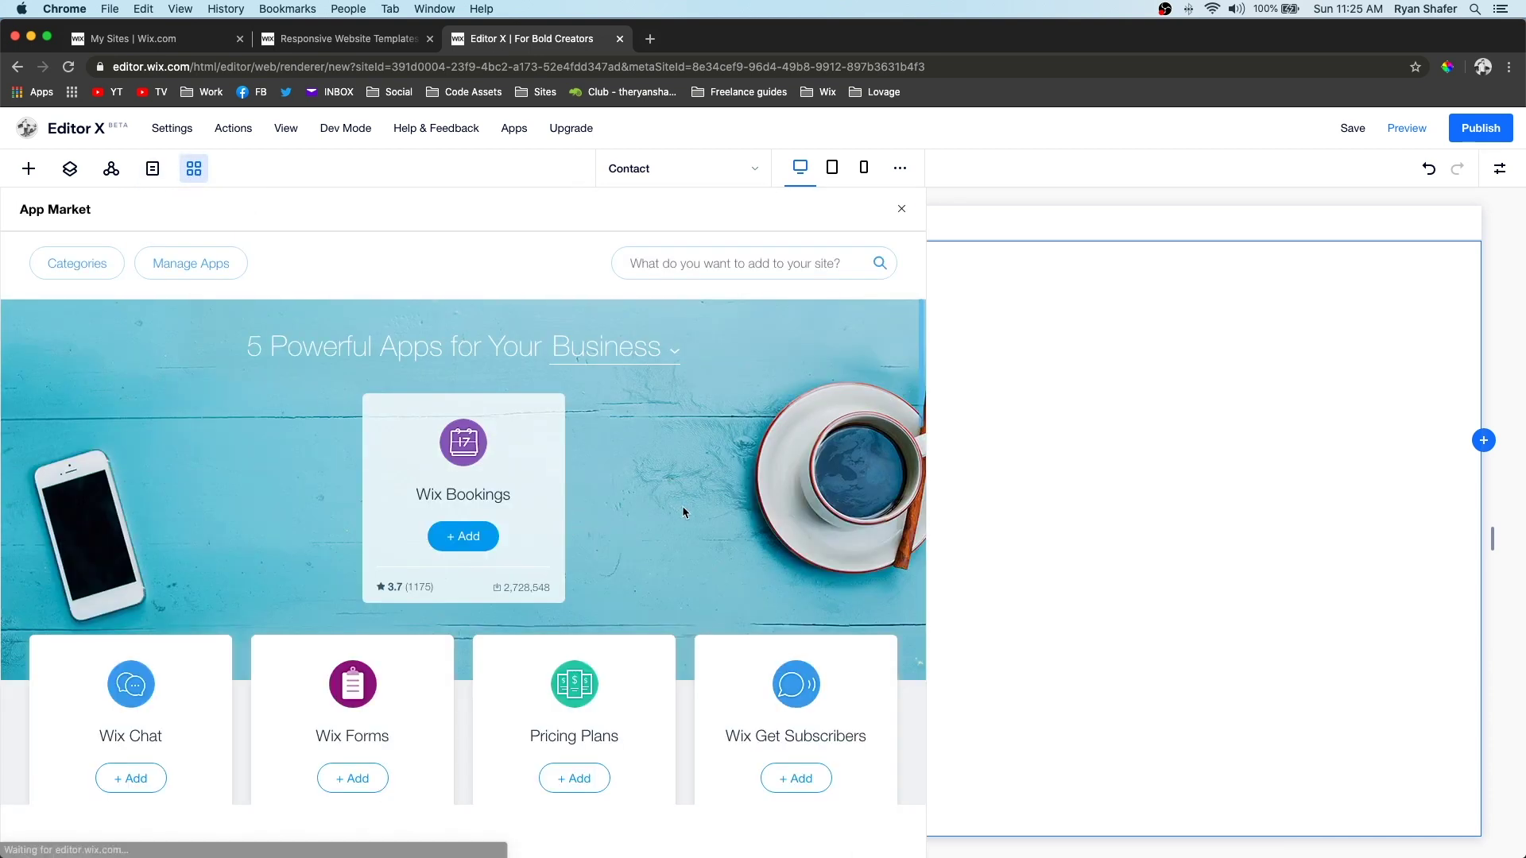
scroll(682, 506, down, 3)
scroll(682, 510, down, 10)
scroll(488, 607, up, 12)
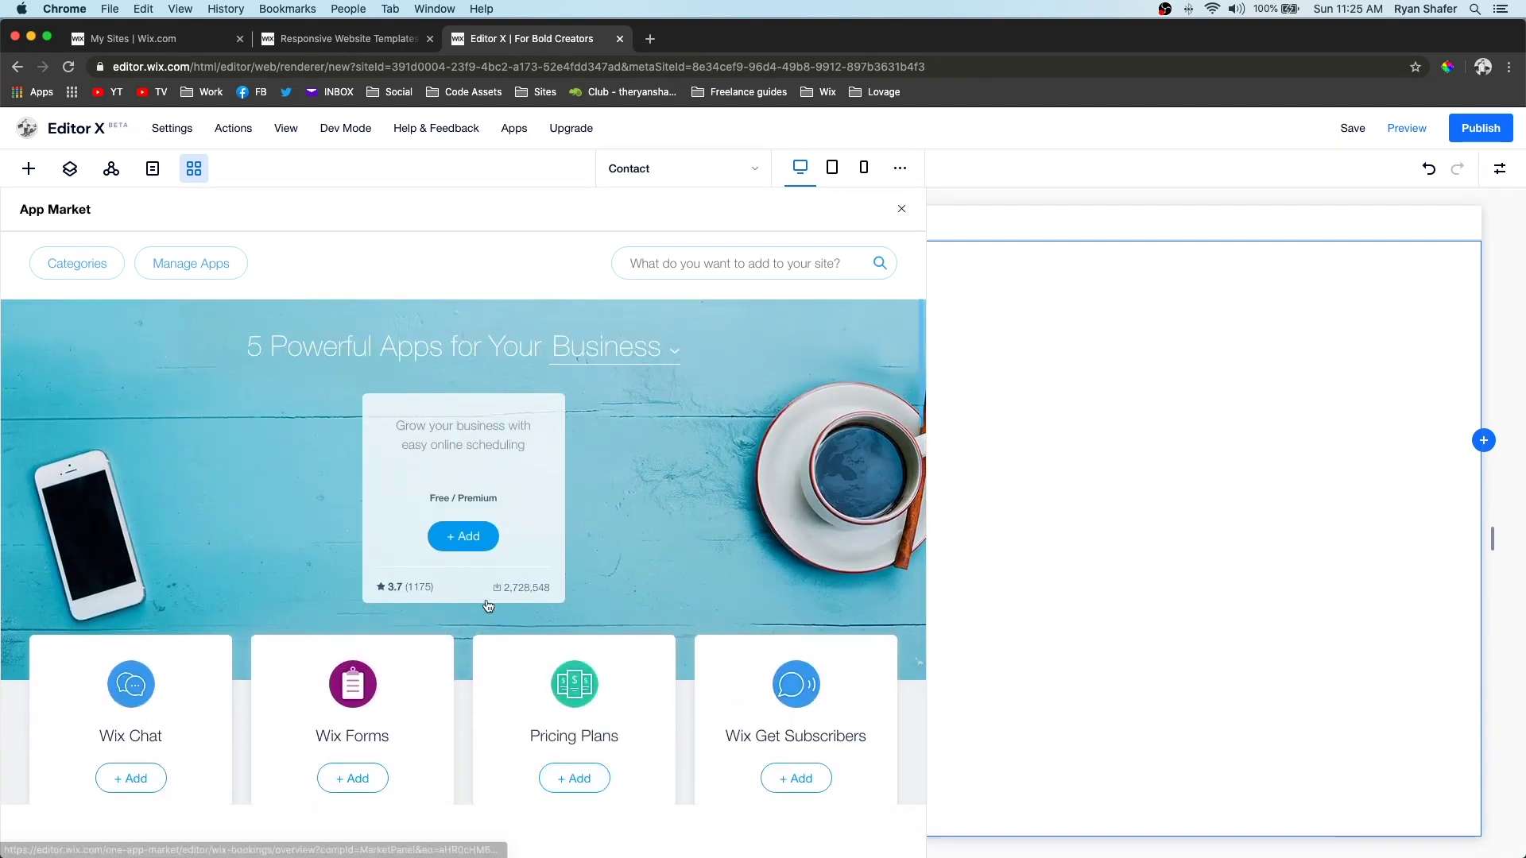
key(Escape)
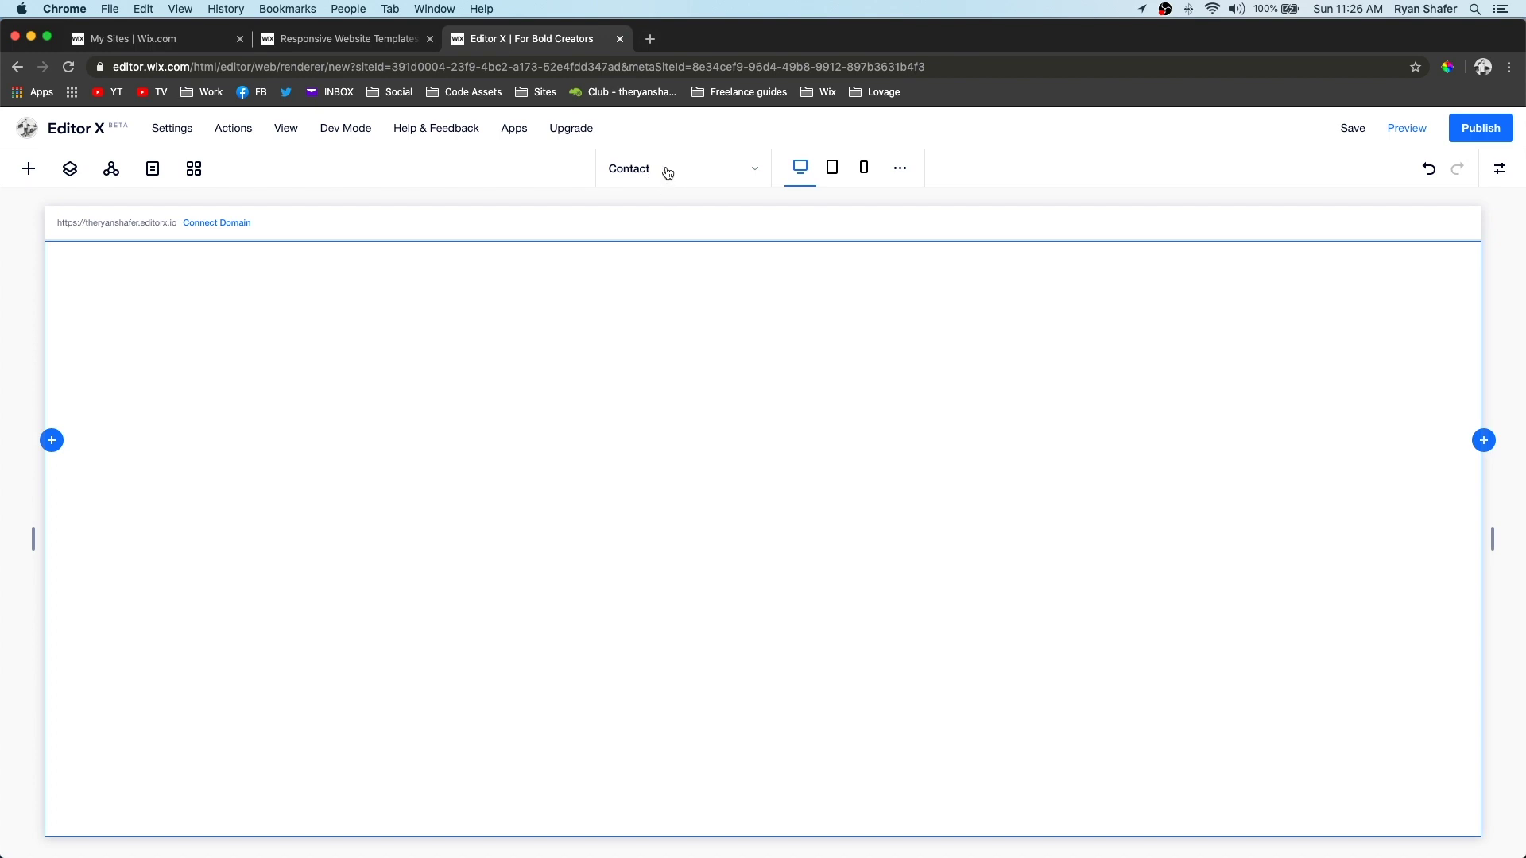
click(668, 173)
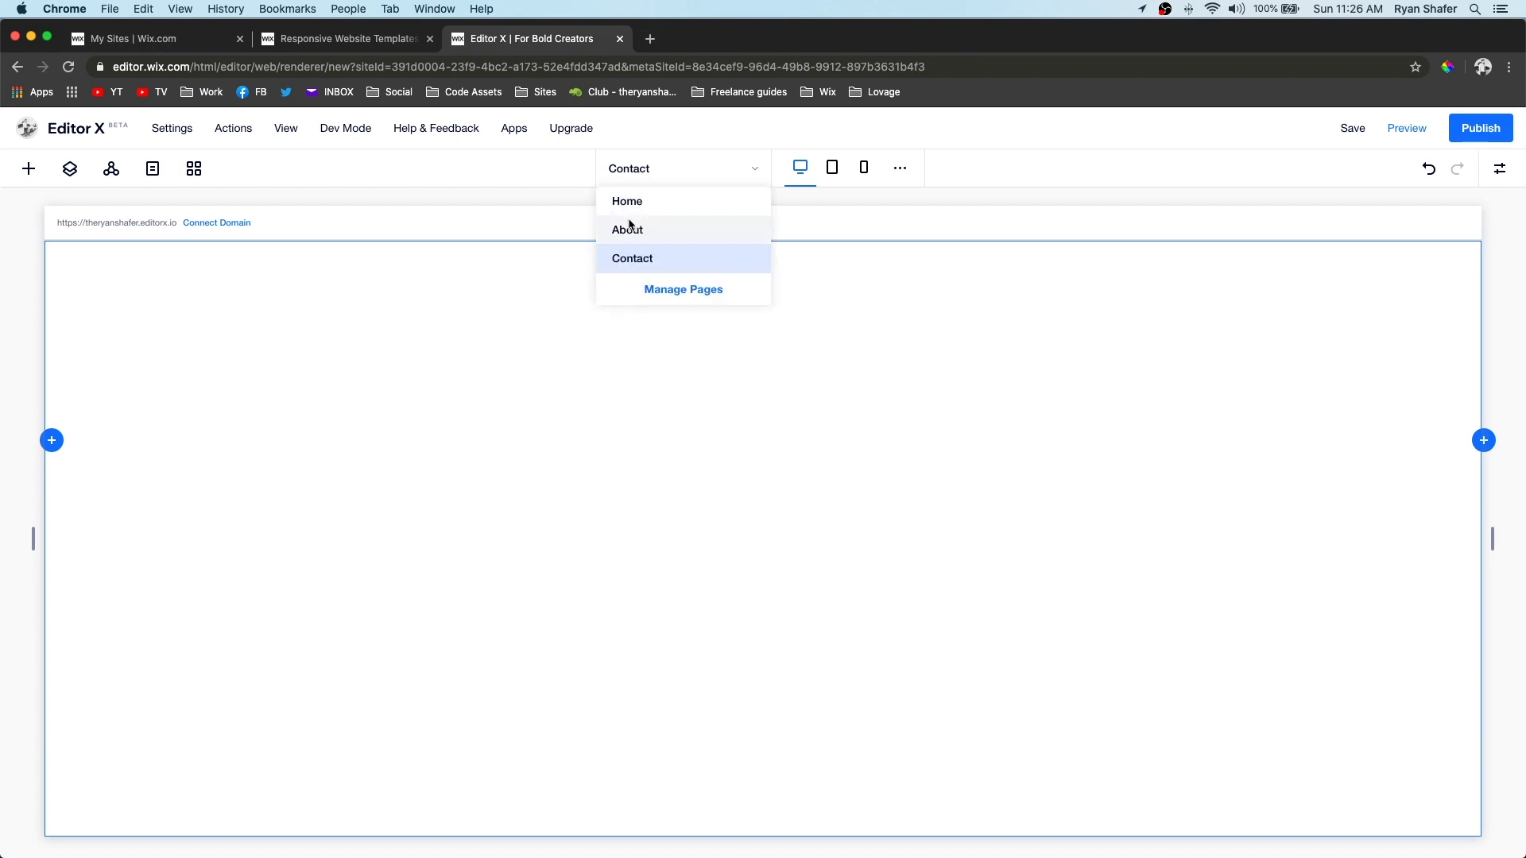
click(630, 208)
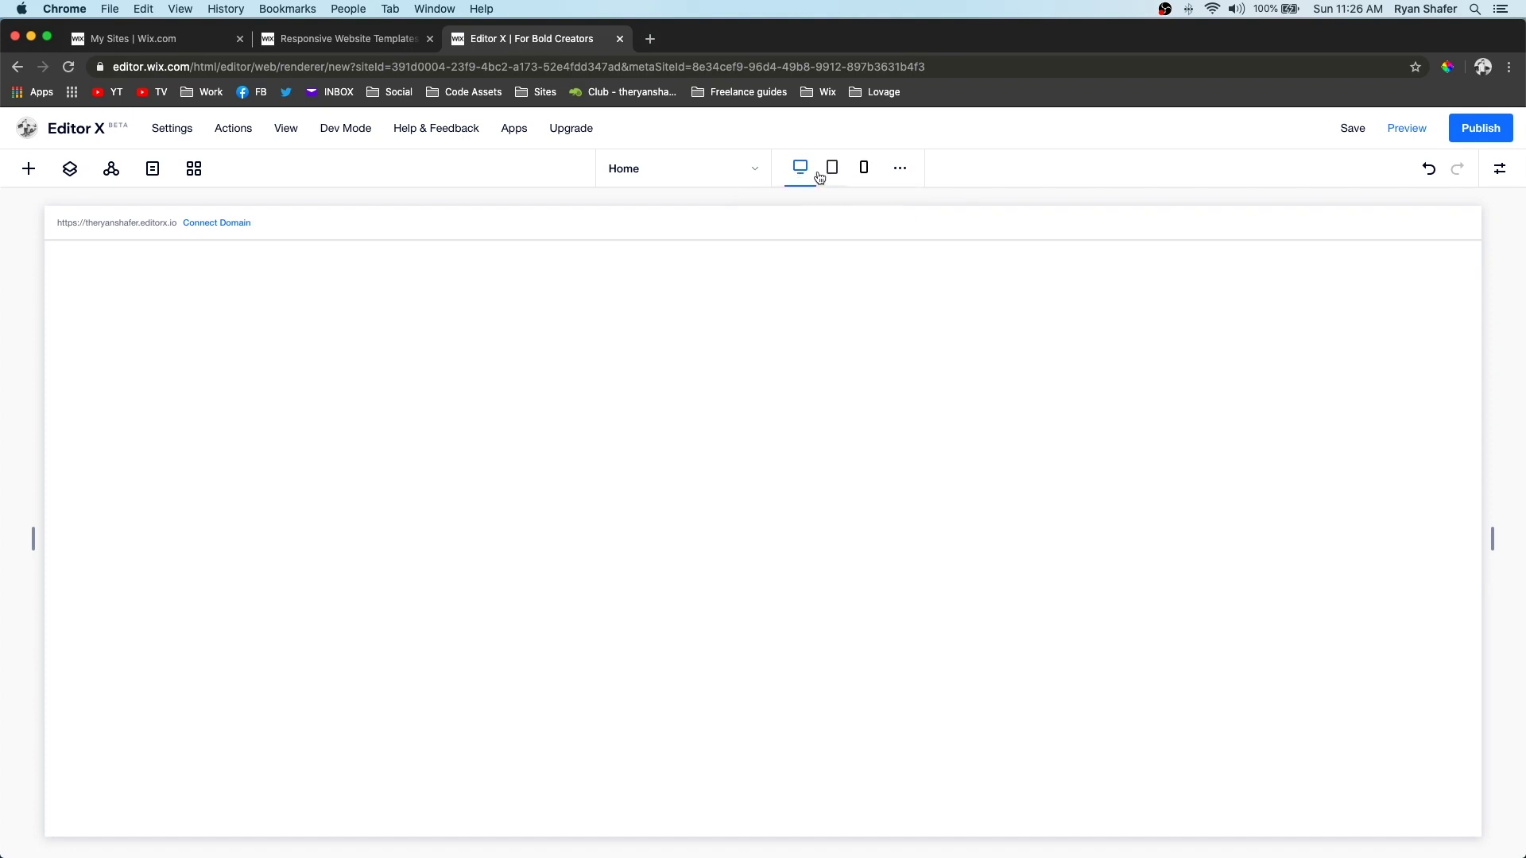
click(901, 170)
click(1015, 419)
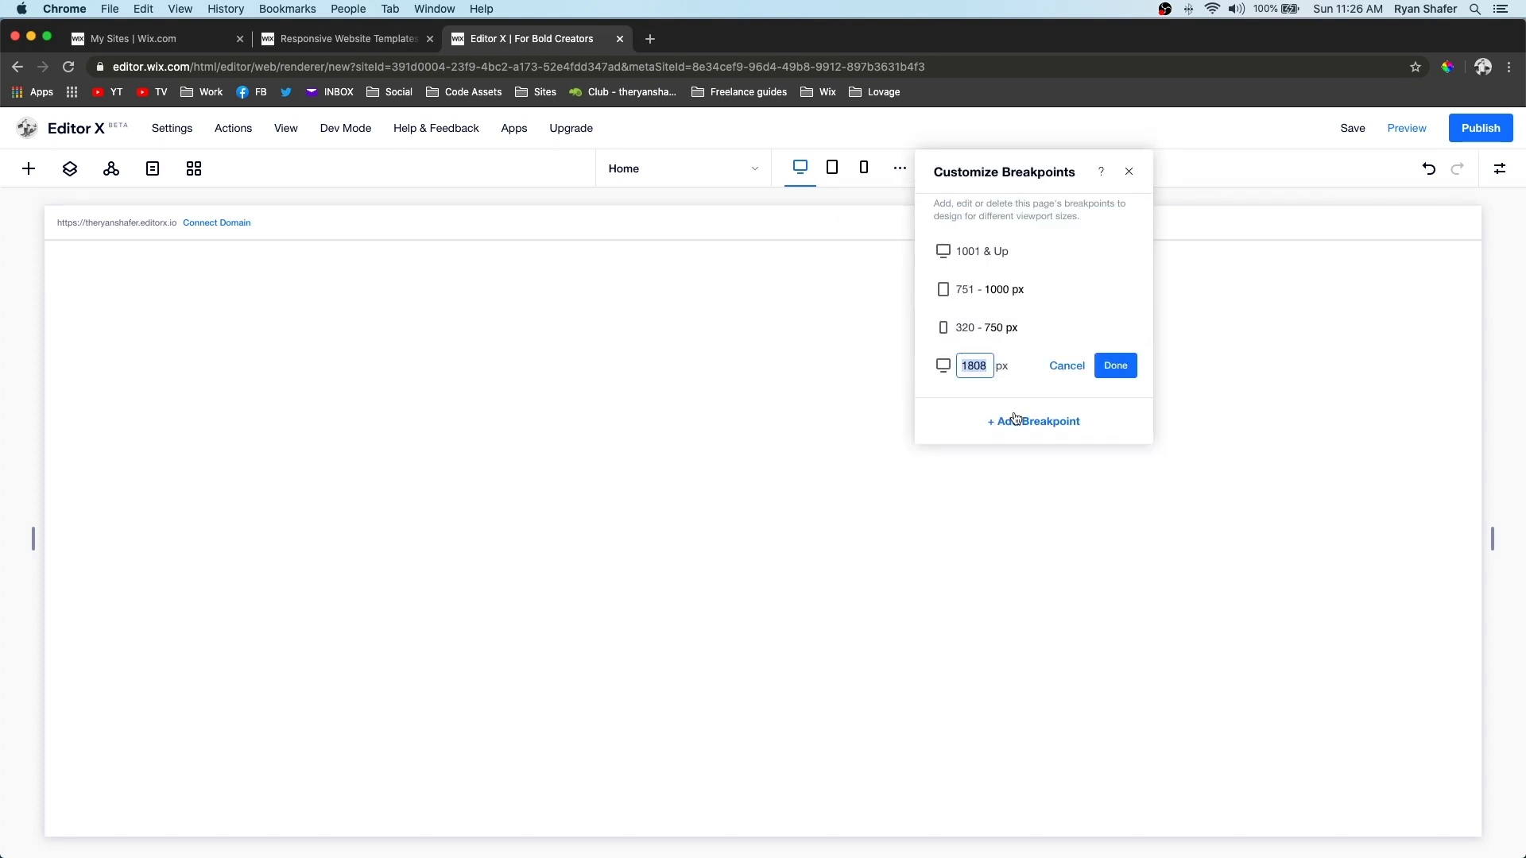
click(1067, 369)
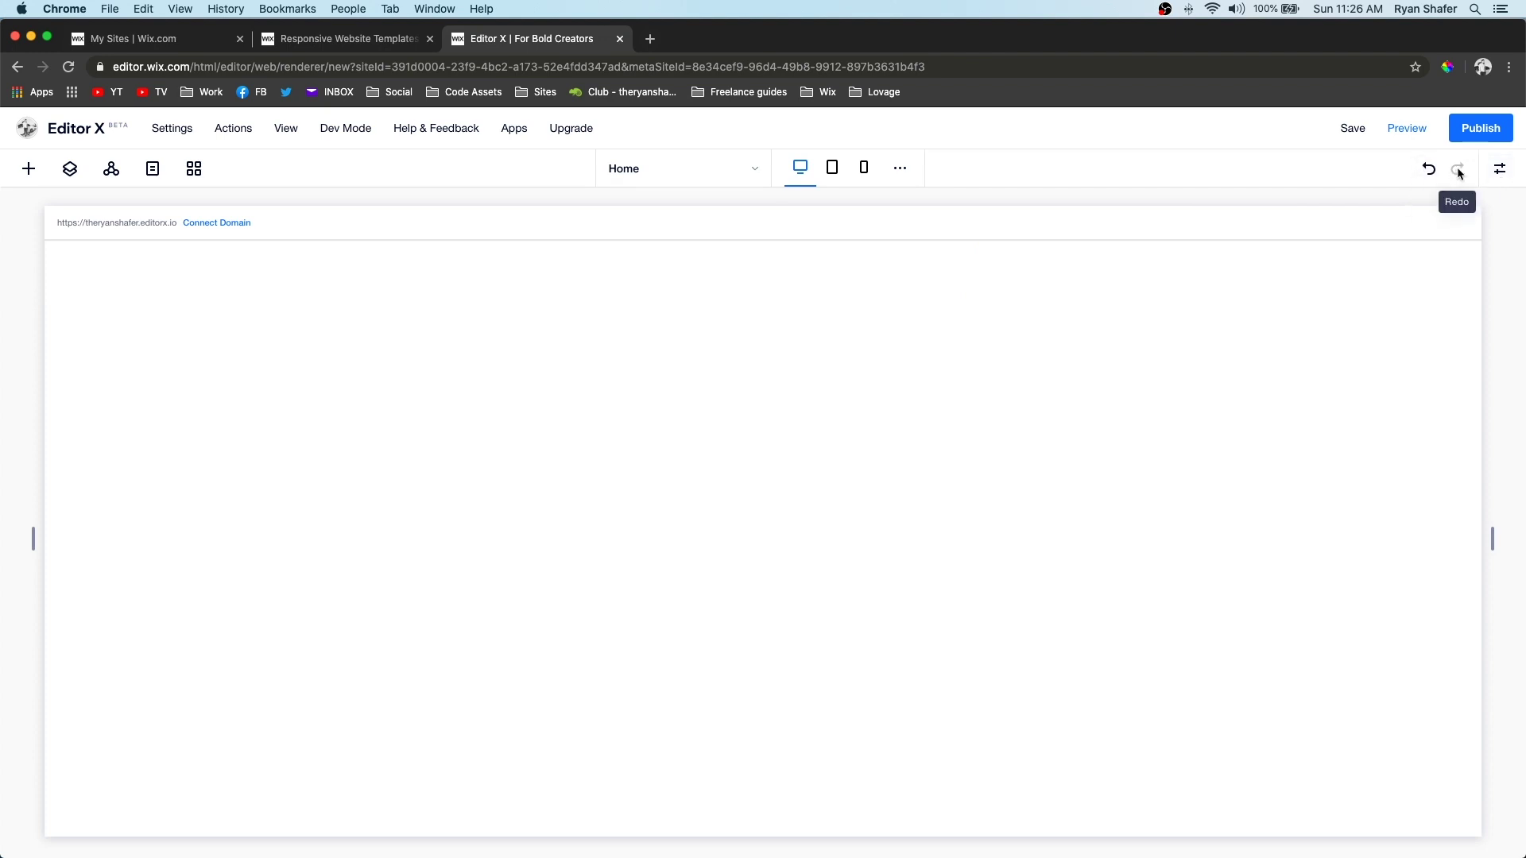
click(1500, 171)
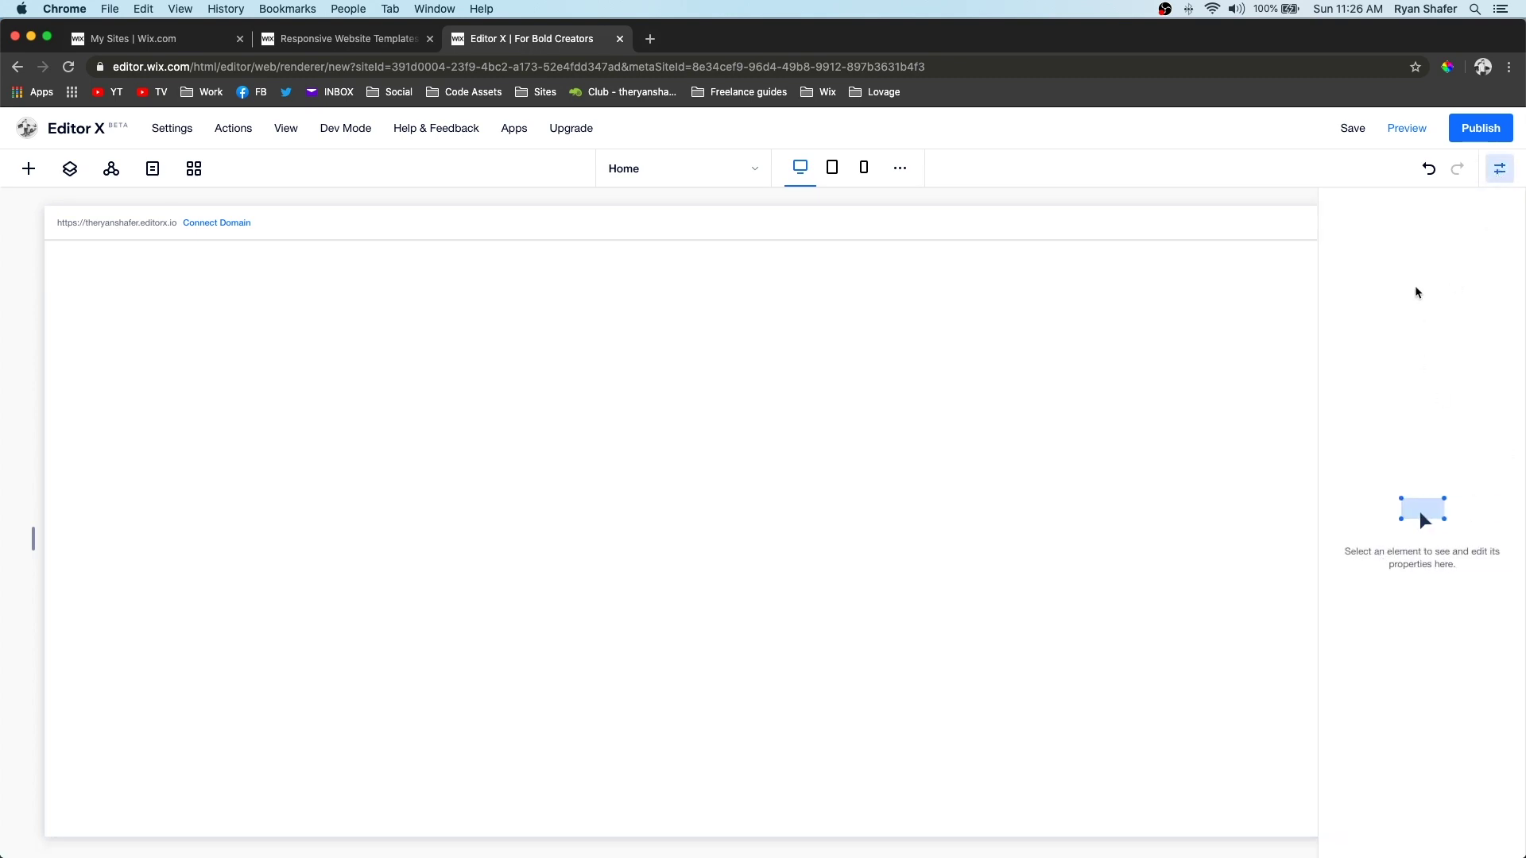
click(968, 486)
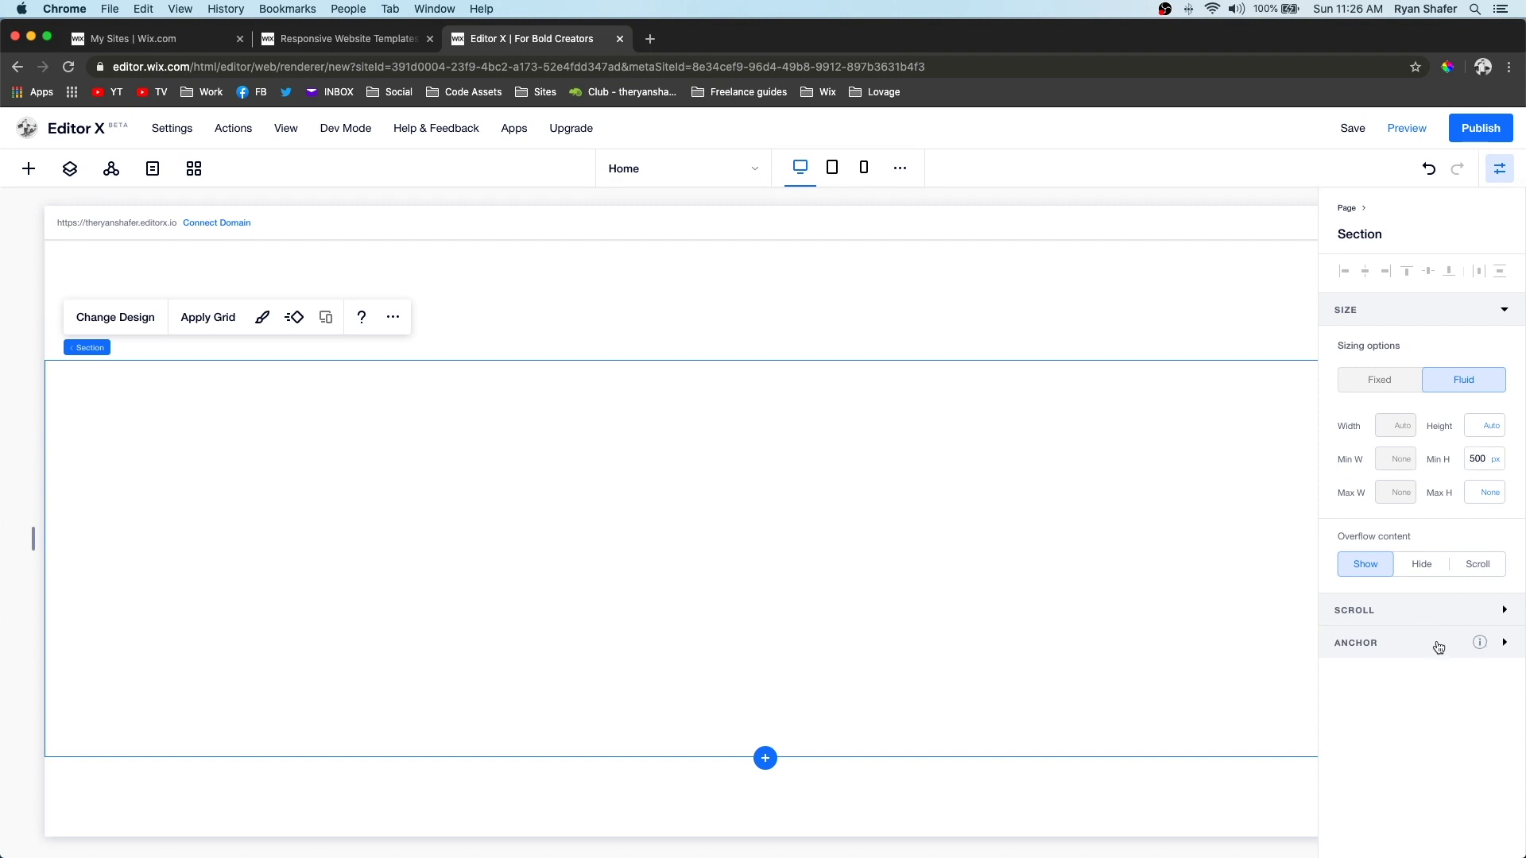
click(1499, 169)
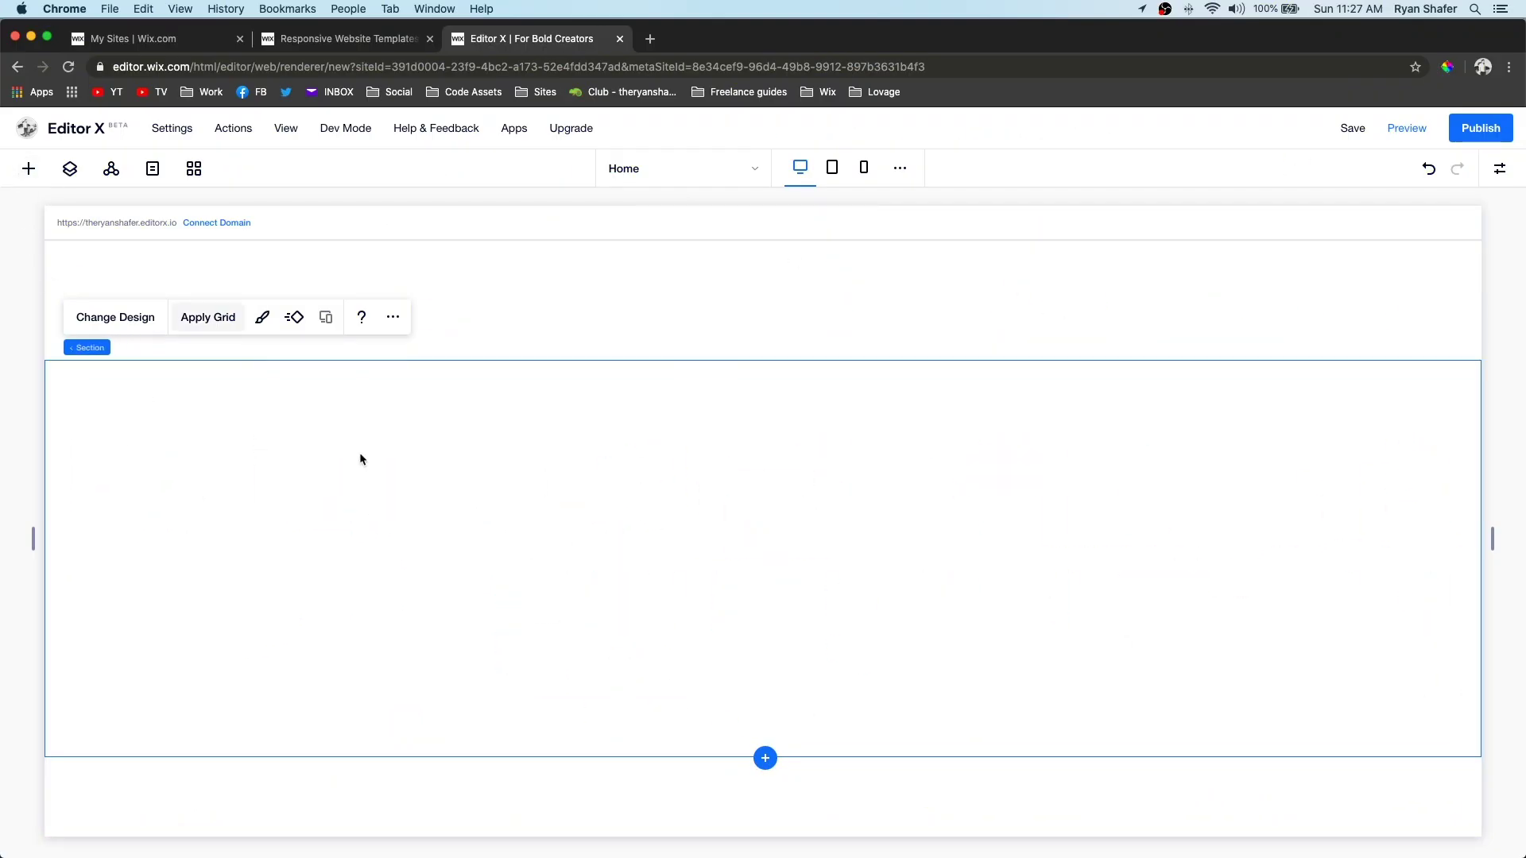
Add an 'Add a Title' heading to the section and view it at tablet and mobile widths.
right_click(359, 451)
mouse_move(392, 608)
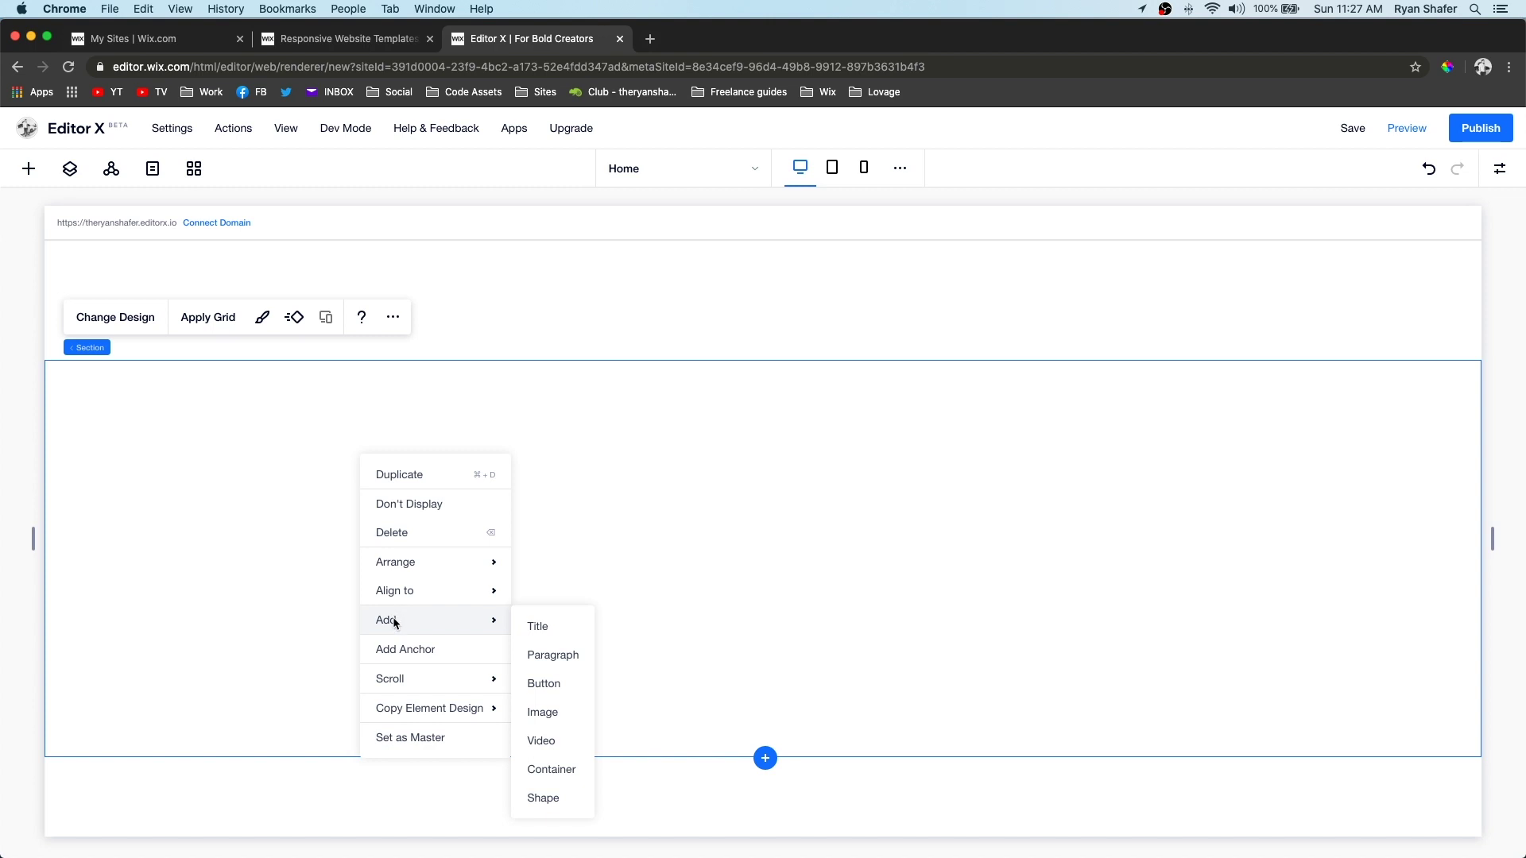
click(566, 624)
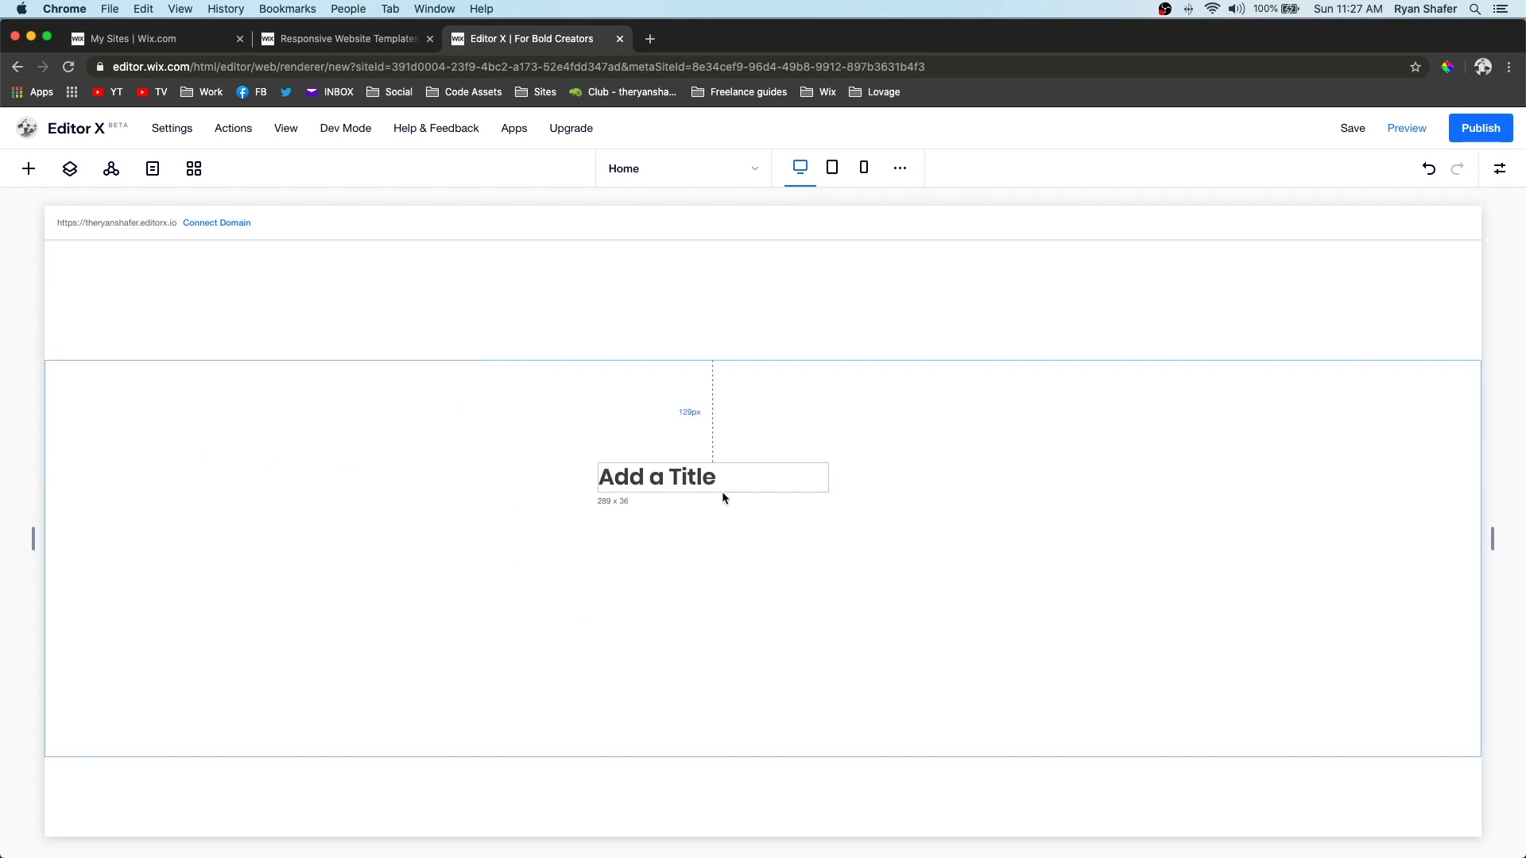
click(722, 495)
click(835, 168)
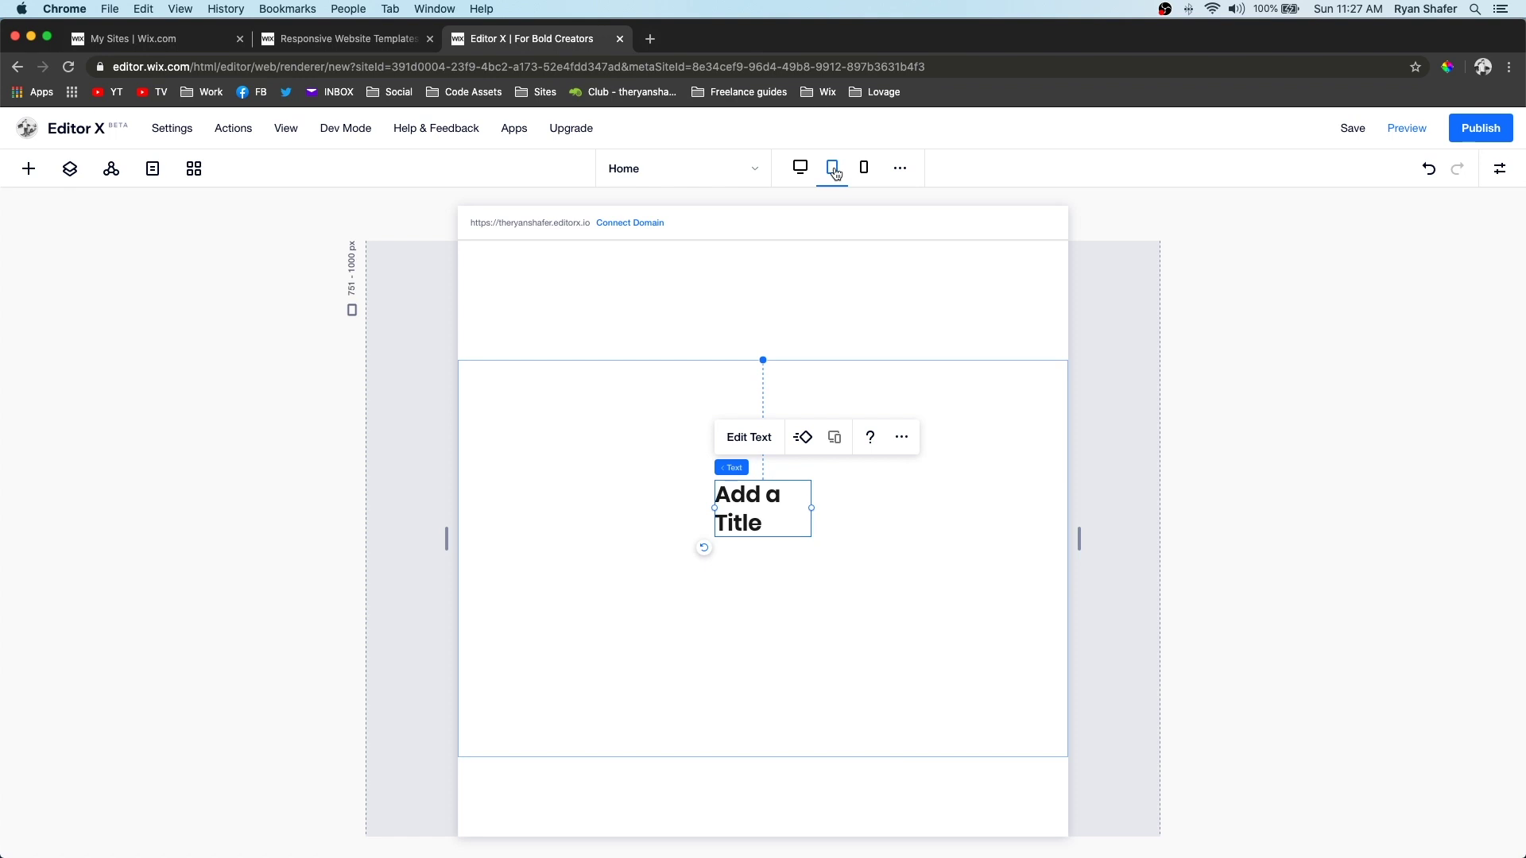
click(864, 167)
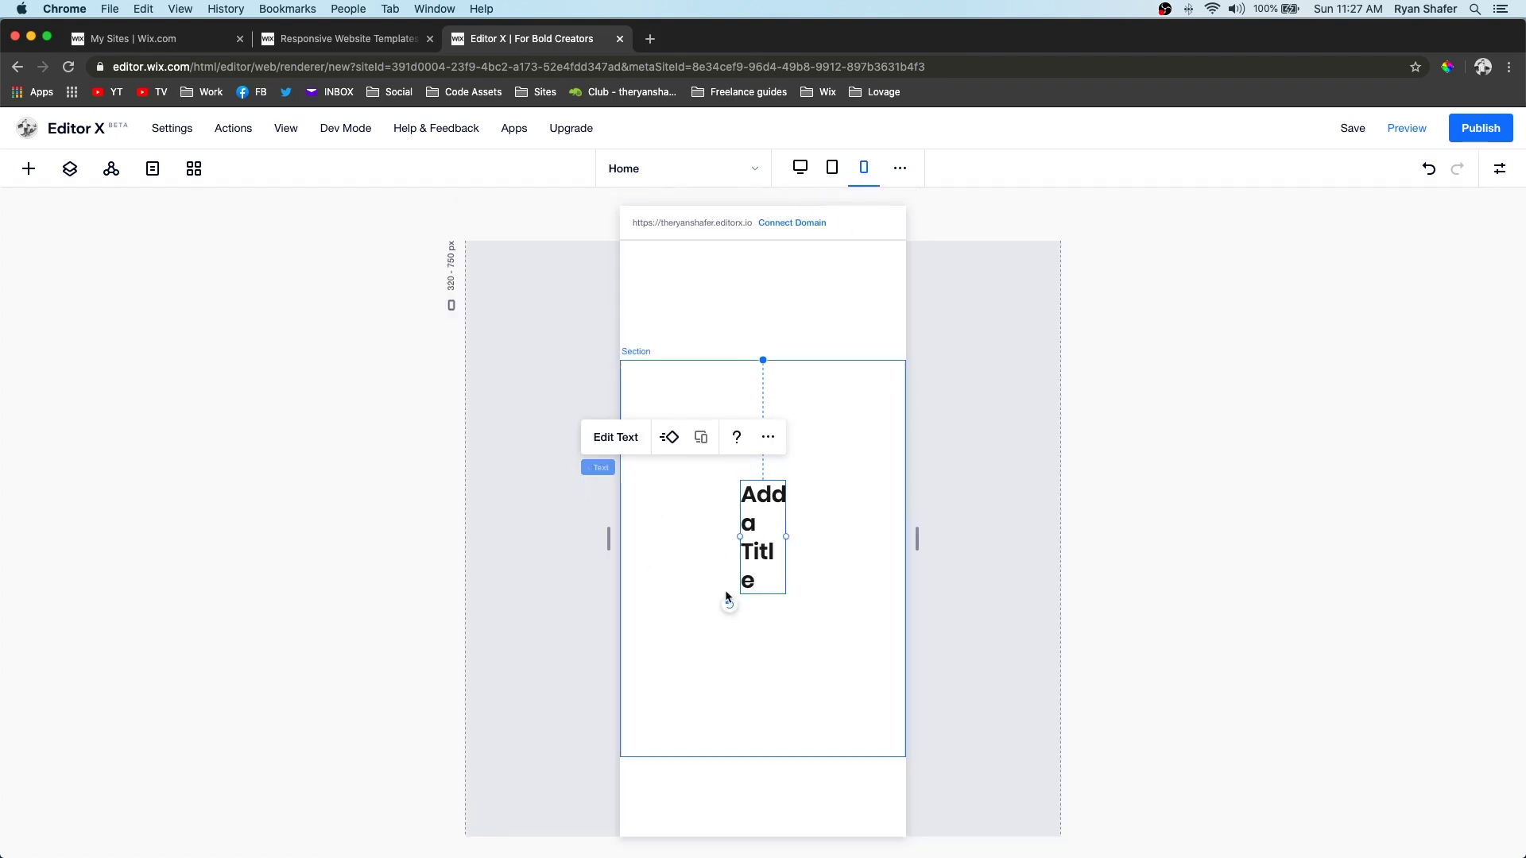
Drop a Start Now button below the title in the mobile layout, then compare breakpoints.
click(29, 169)
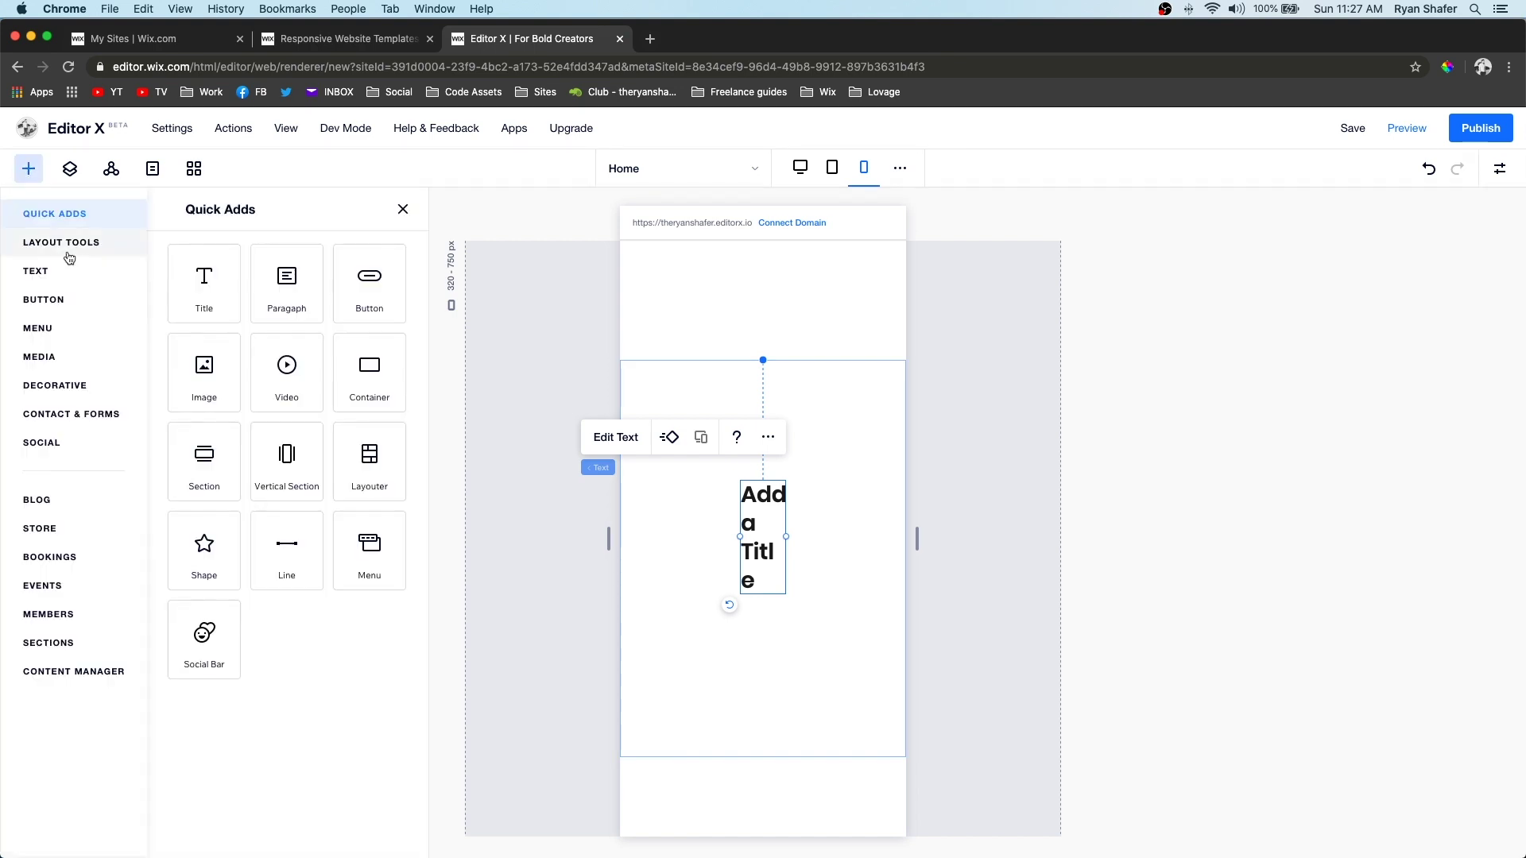
mouse_move(56, 299)
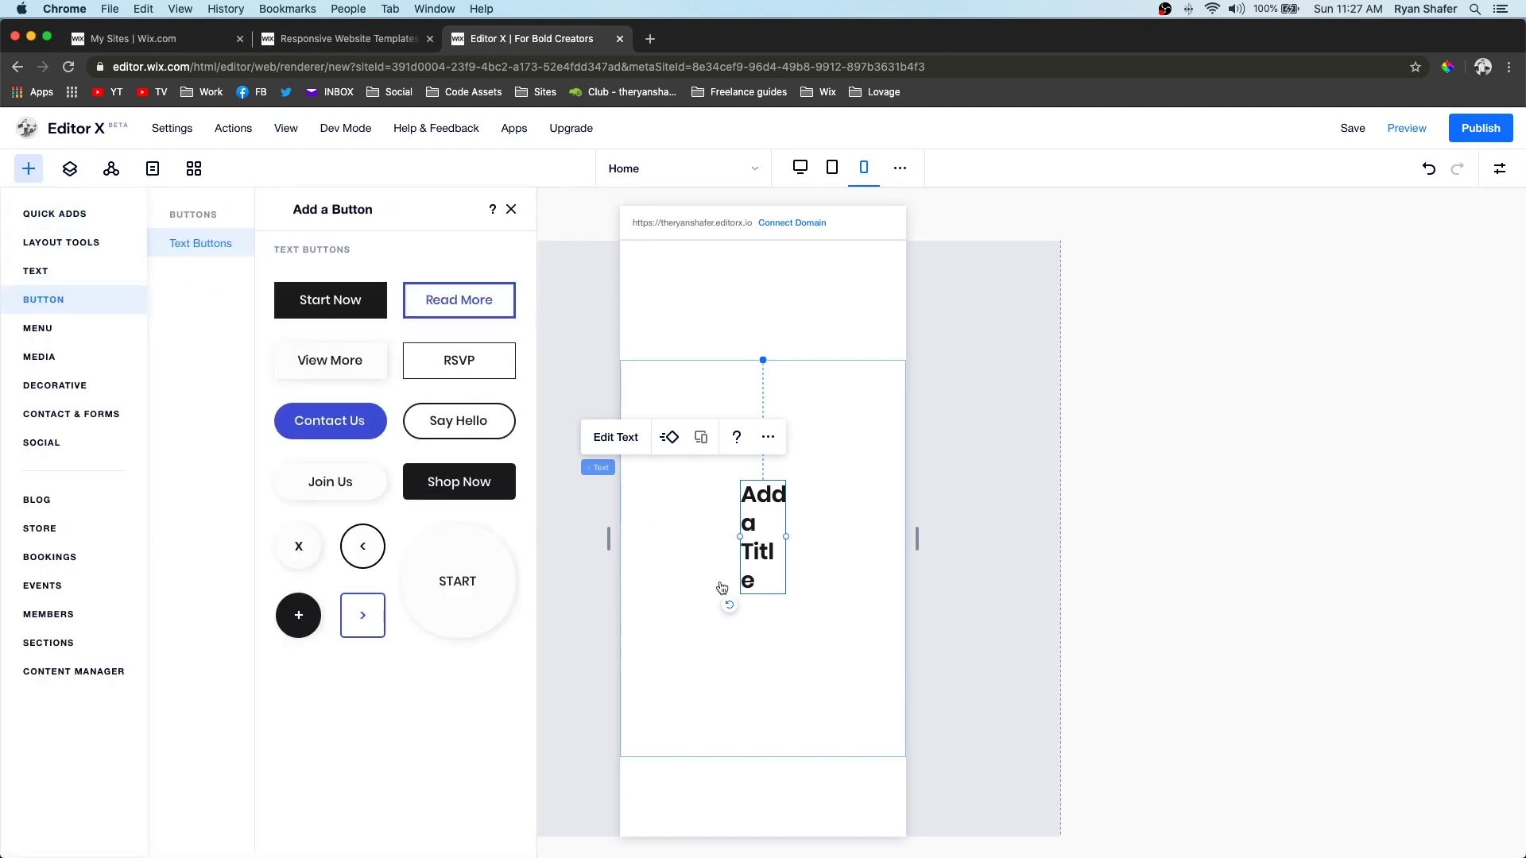
click(754, 666)
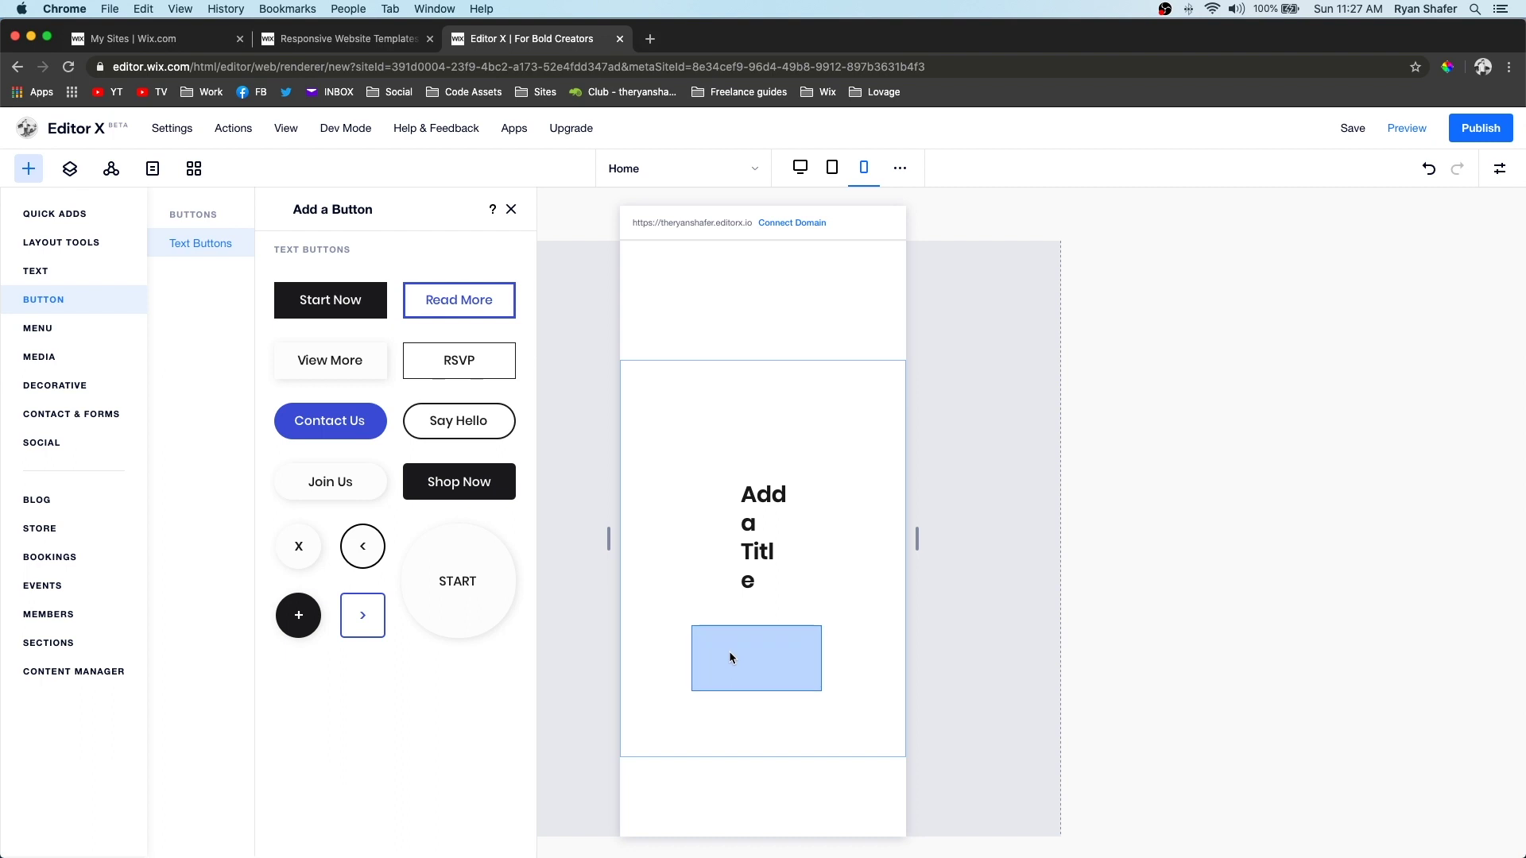
click(730, 658)
click(832, 168)
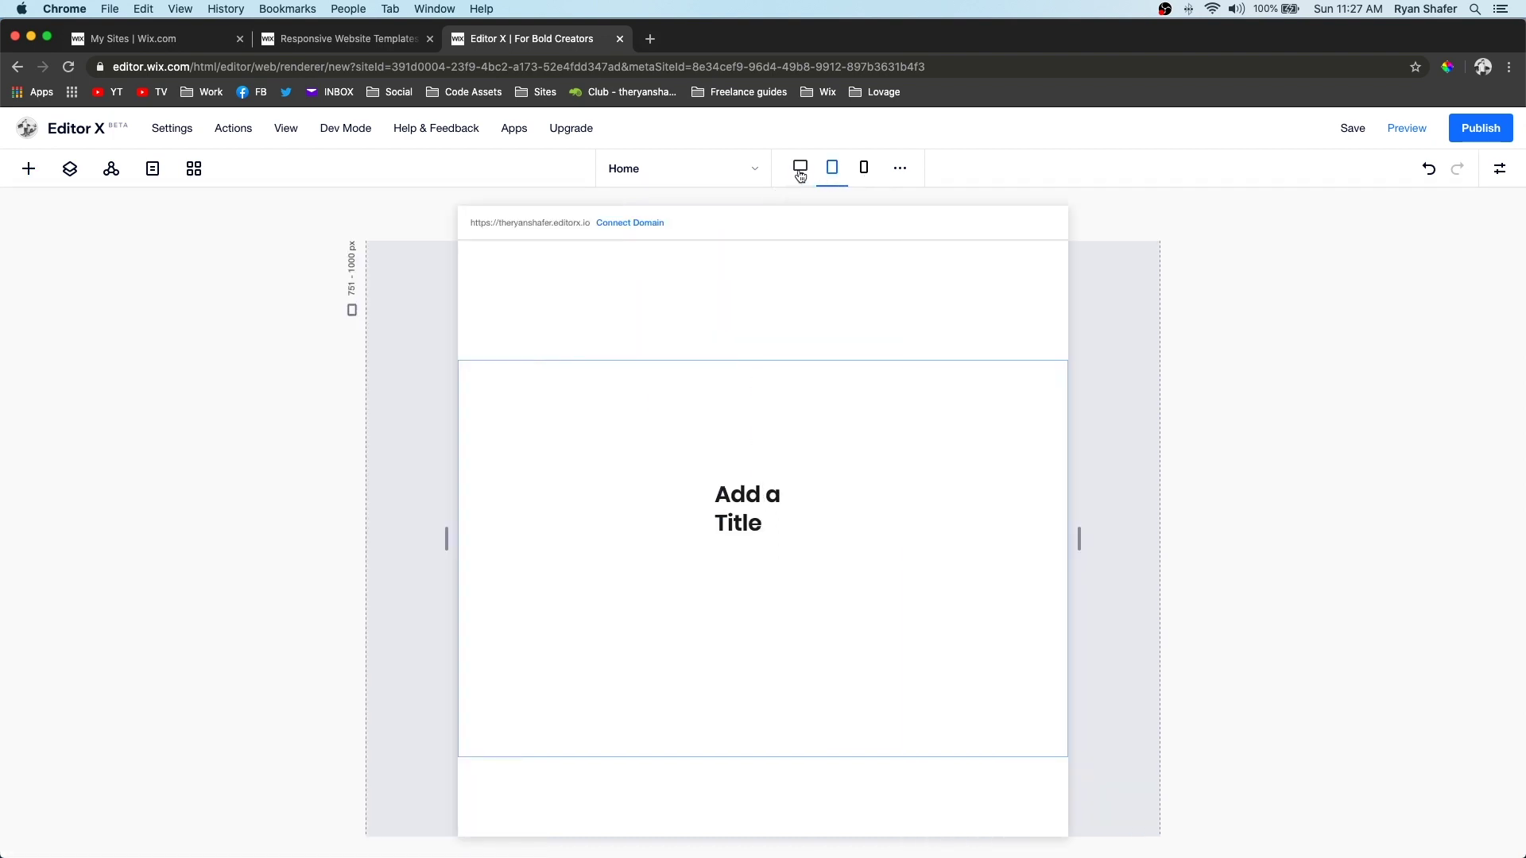
click(801, 171)
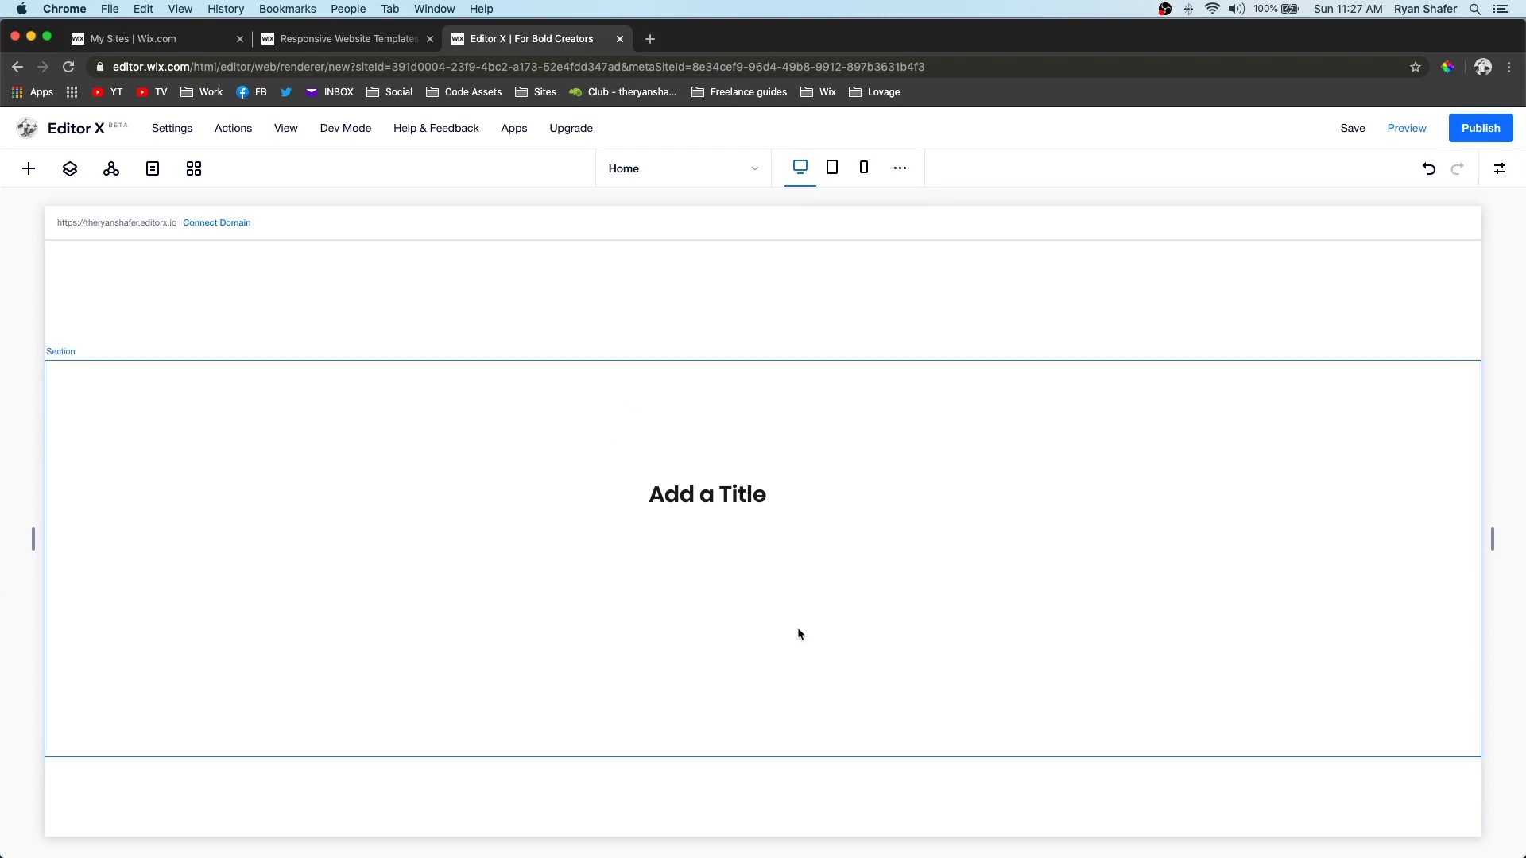
click(832, 170)
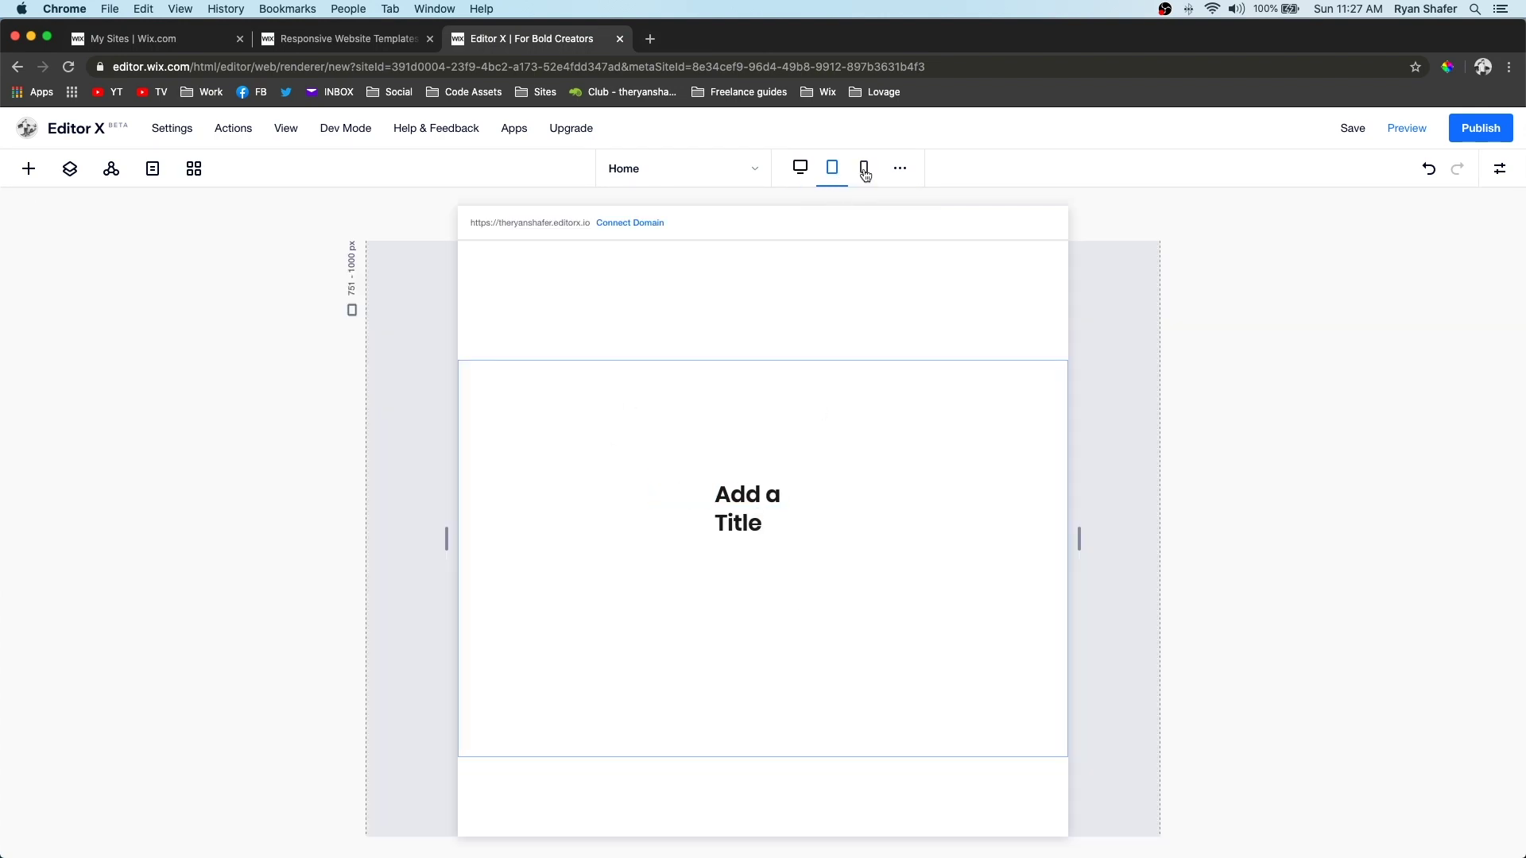
click(865, 169)
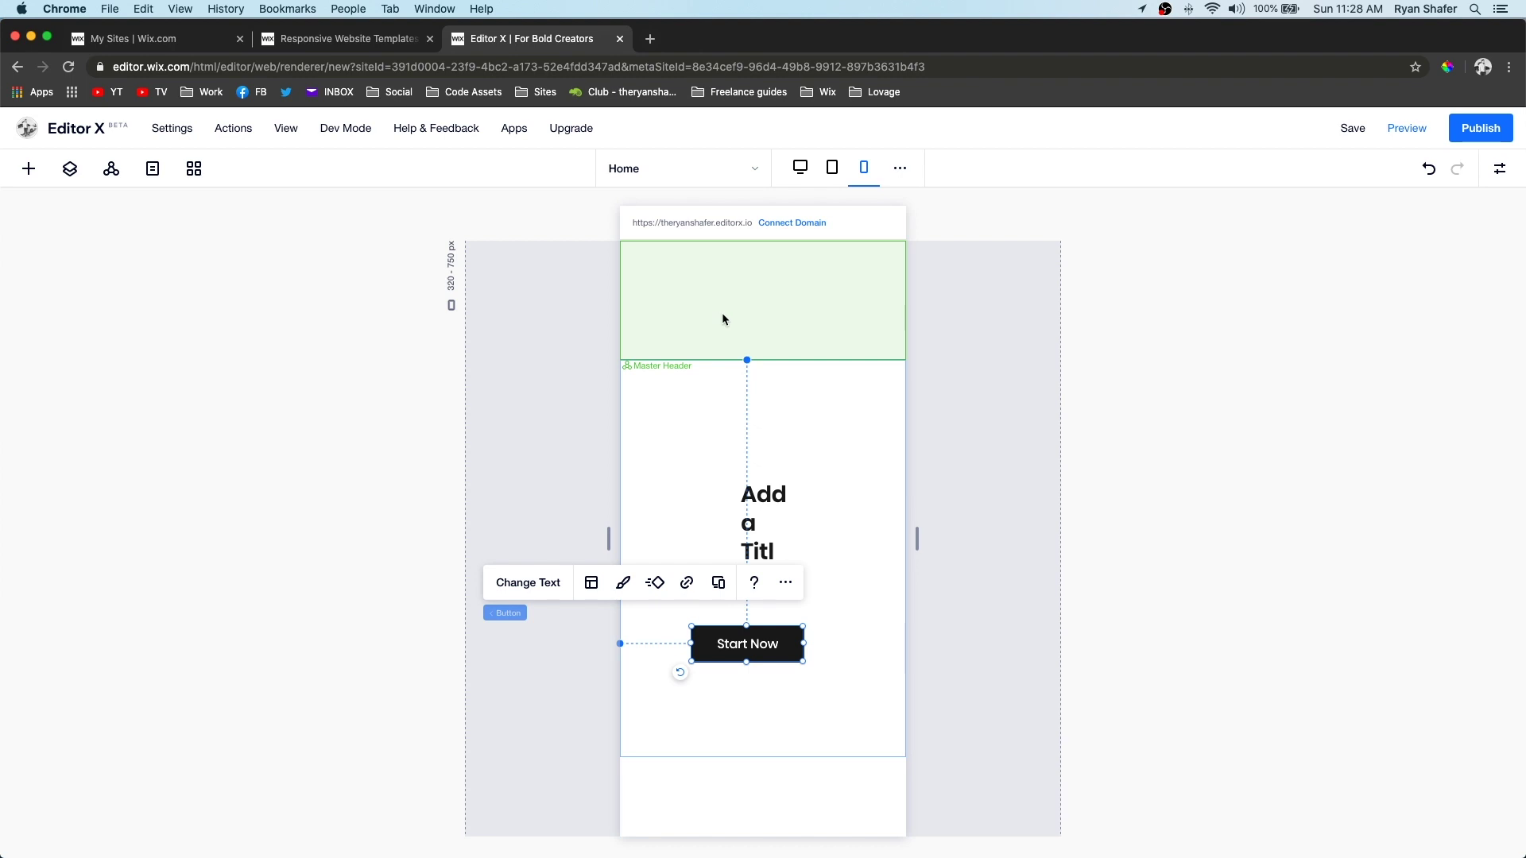
click(800, 167)
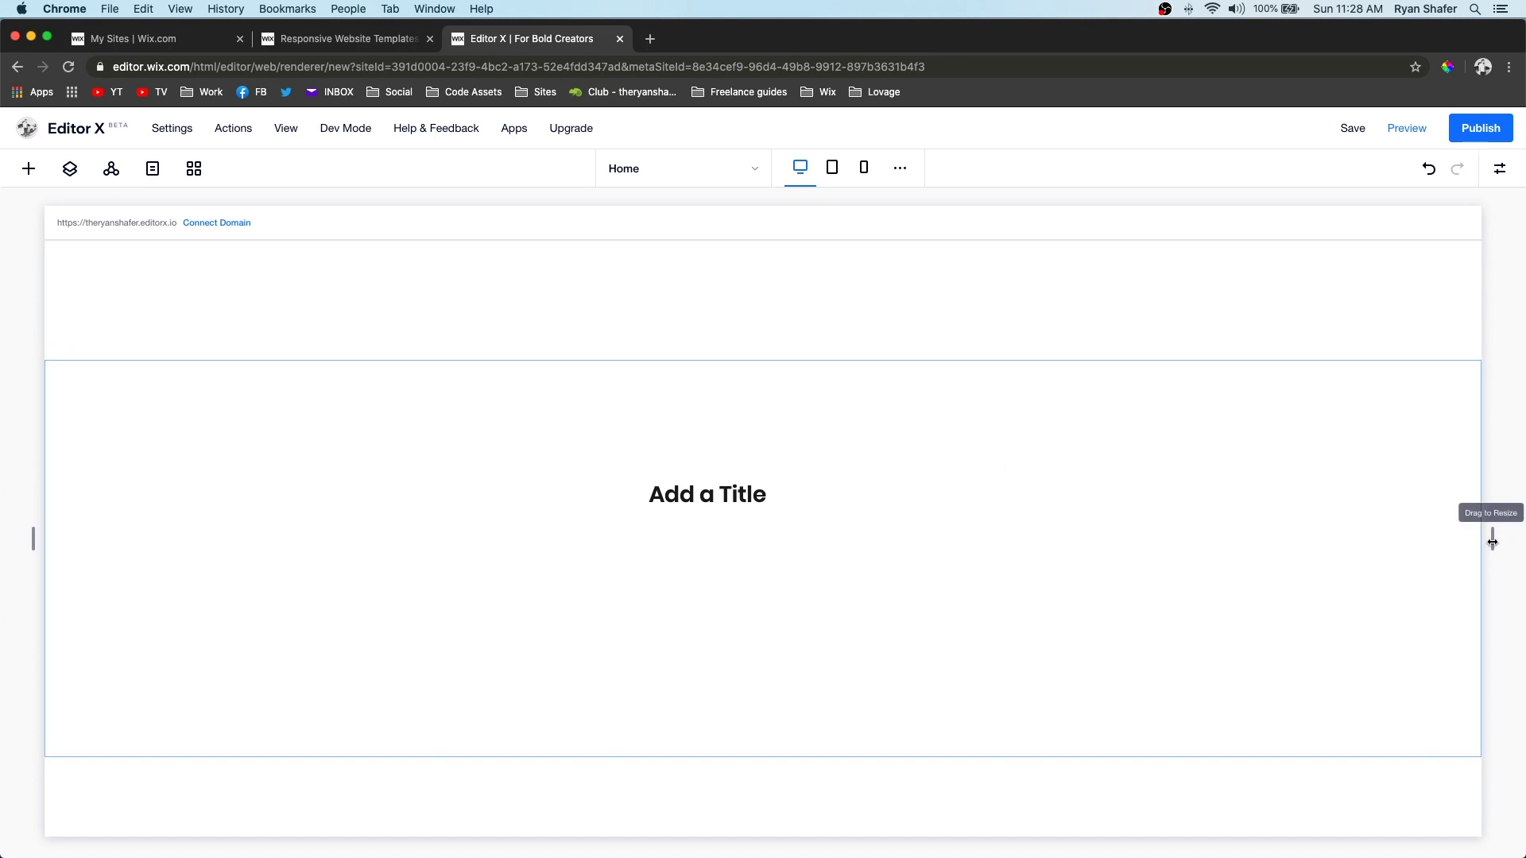
Drag the canvas resize handle and cycle desktop, tablet and mobile breakpoints.
drag(1492, 542, 1179, 569)
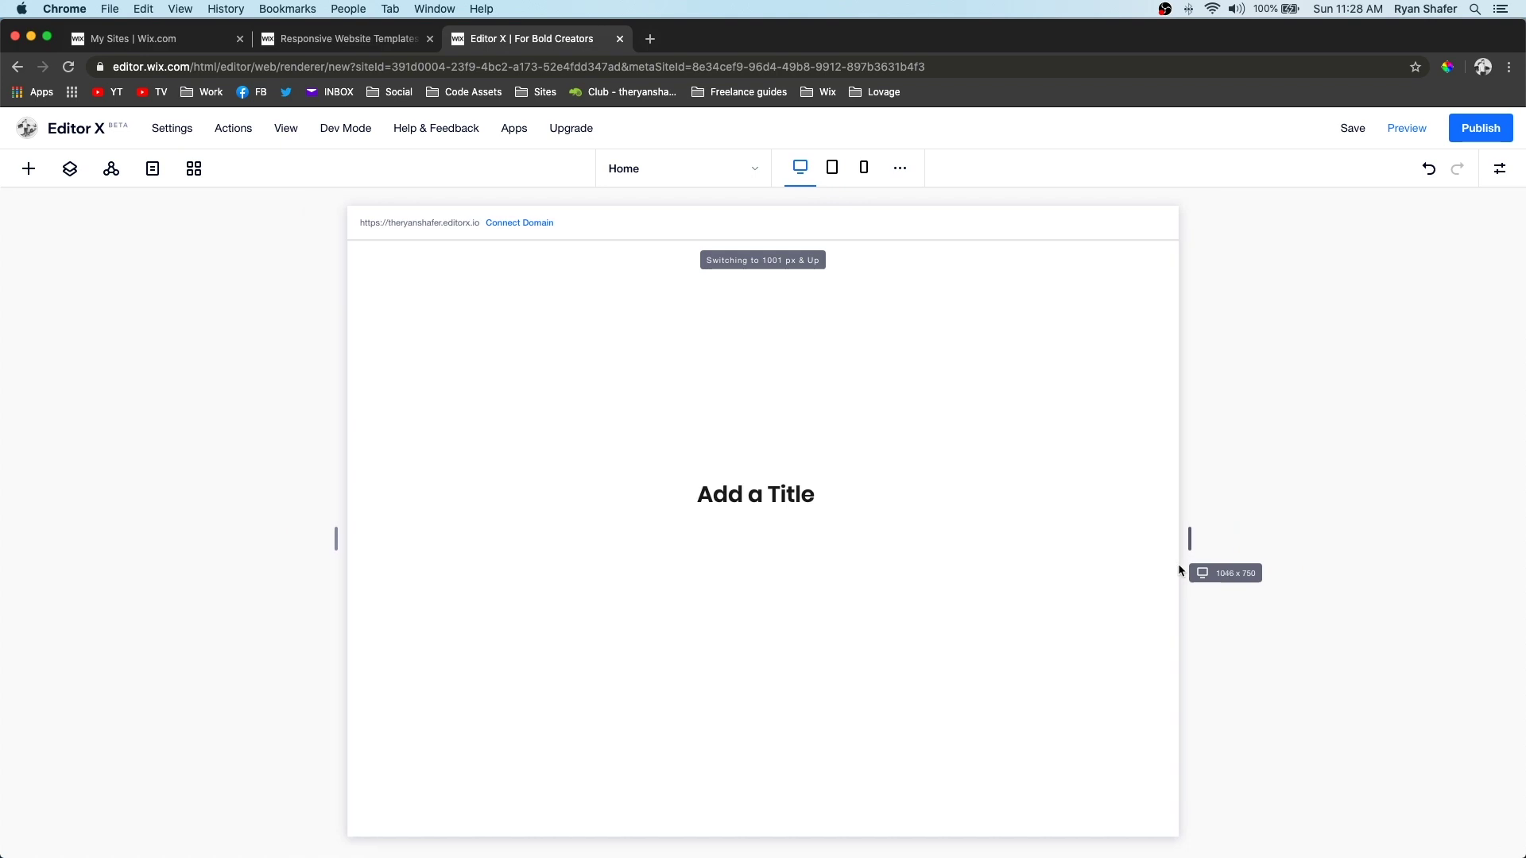
click(801, 168)
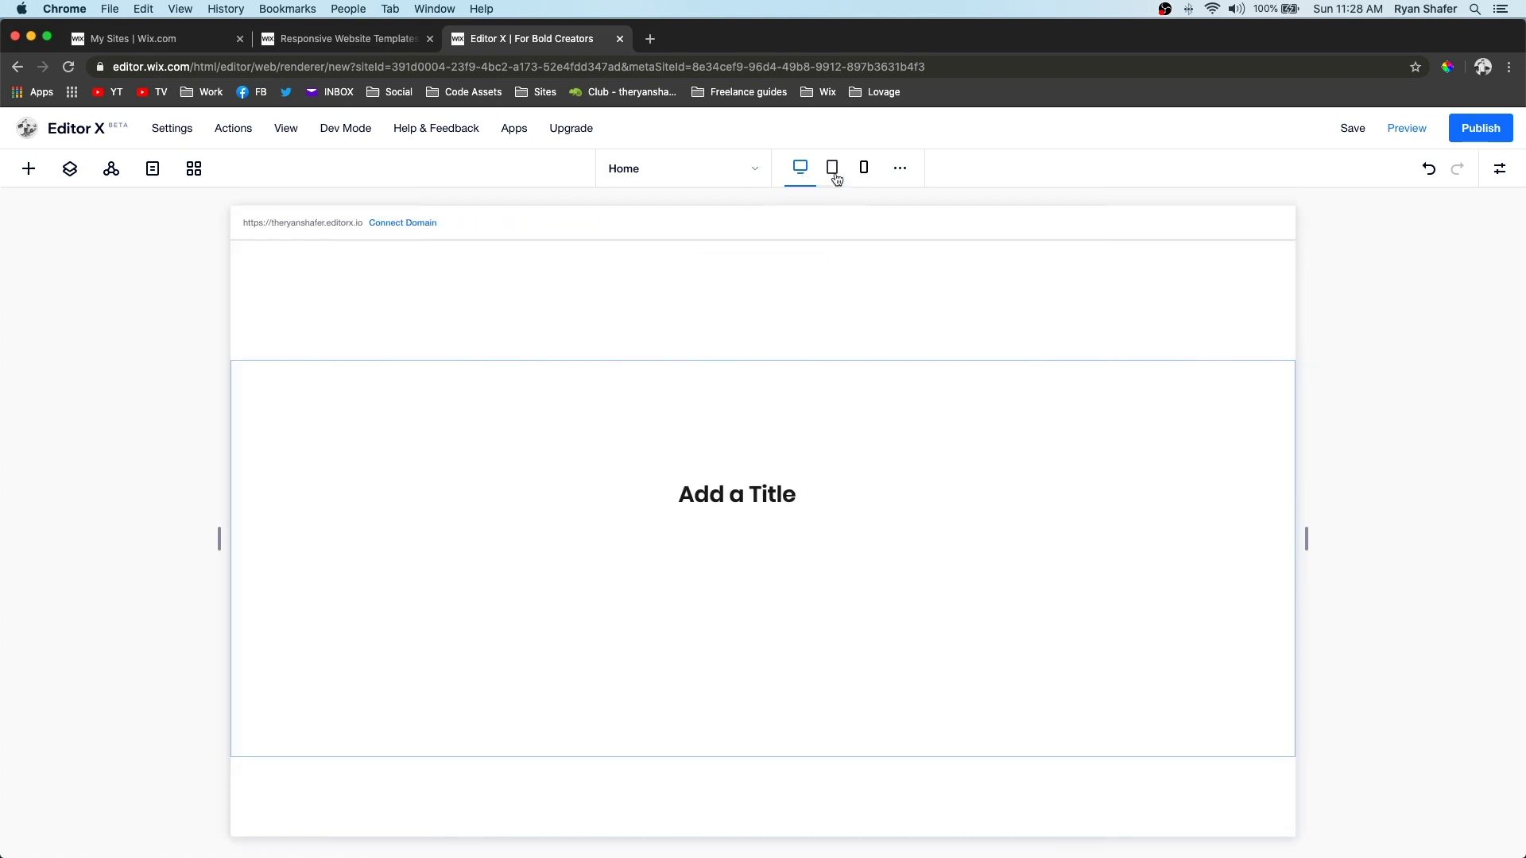
click(832, 171)
click(863, 171)
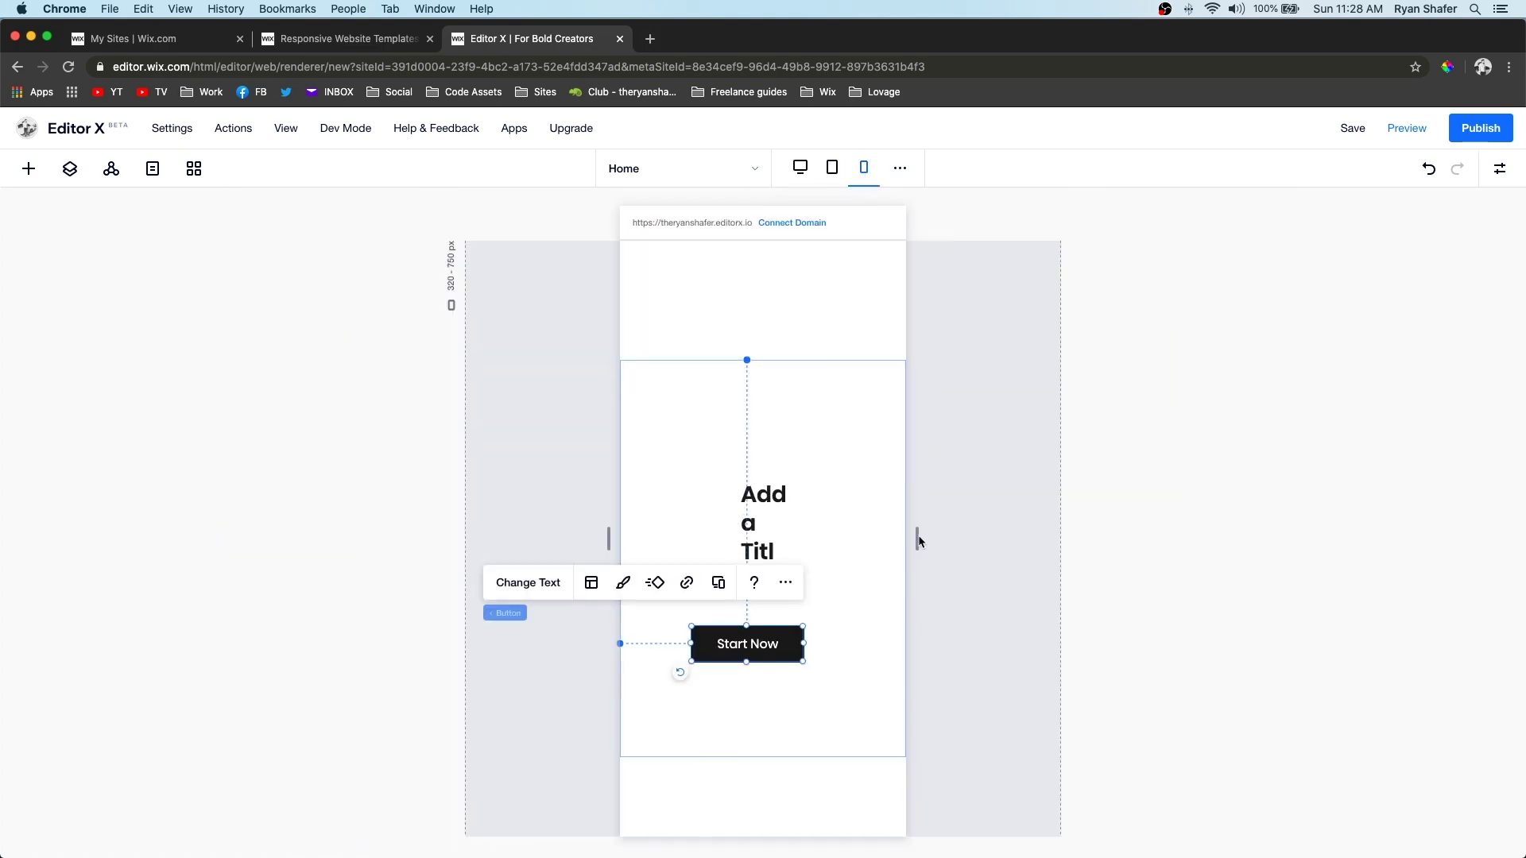
drag(918, 542, 1279, 549)
click(46, 446)
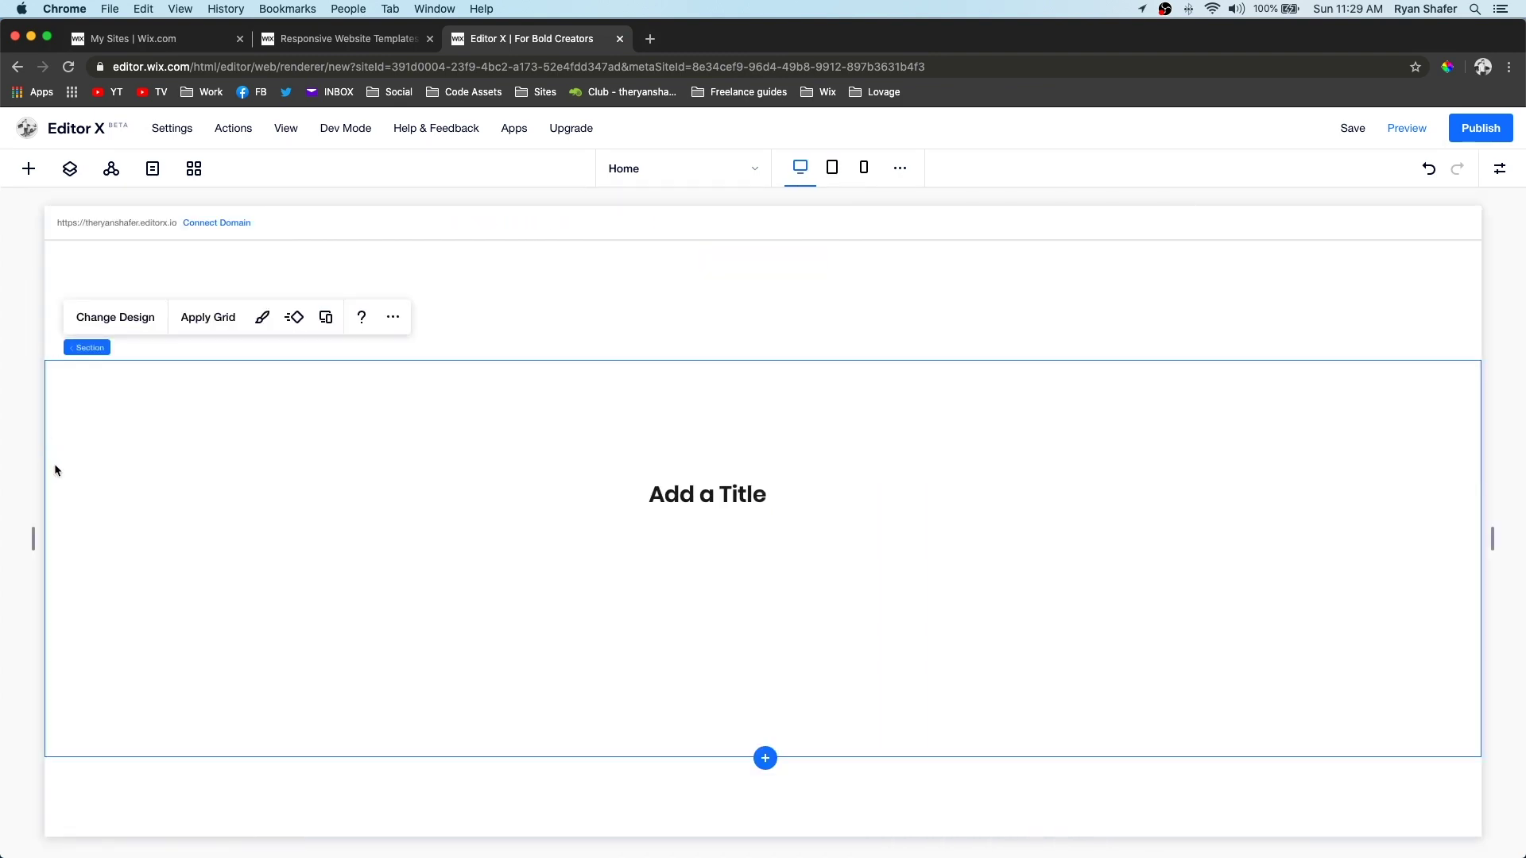
Add a new empty section below the title section with the blue + button.
click(765, 759)
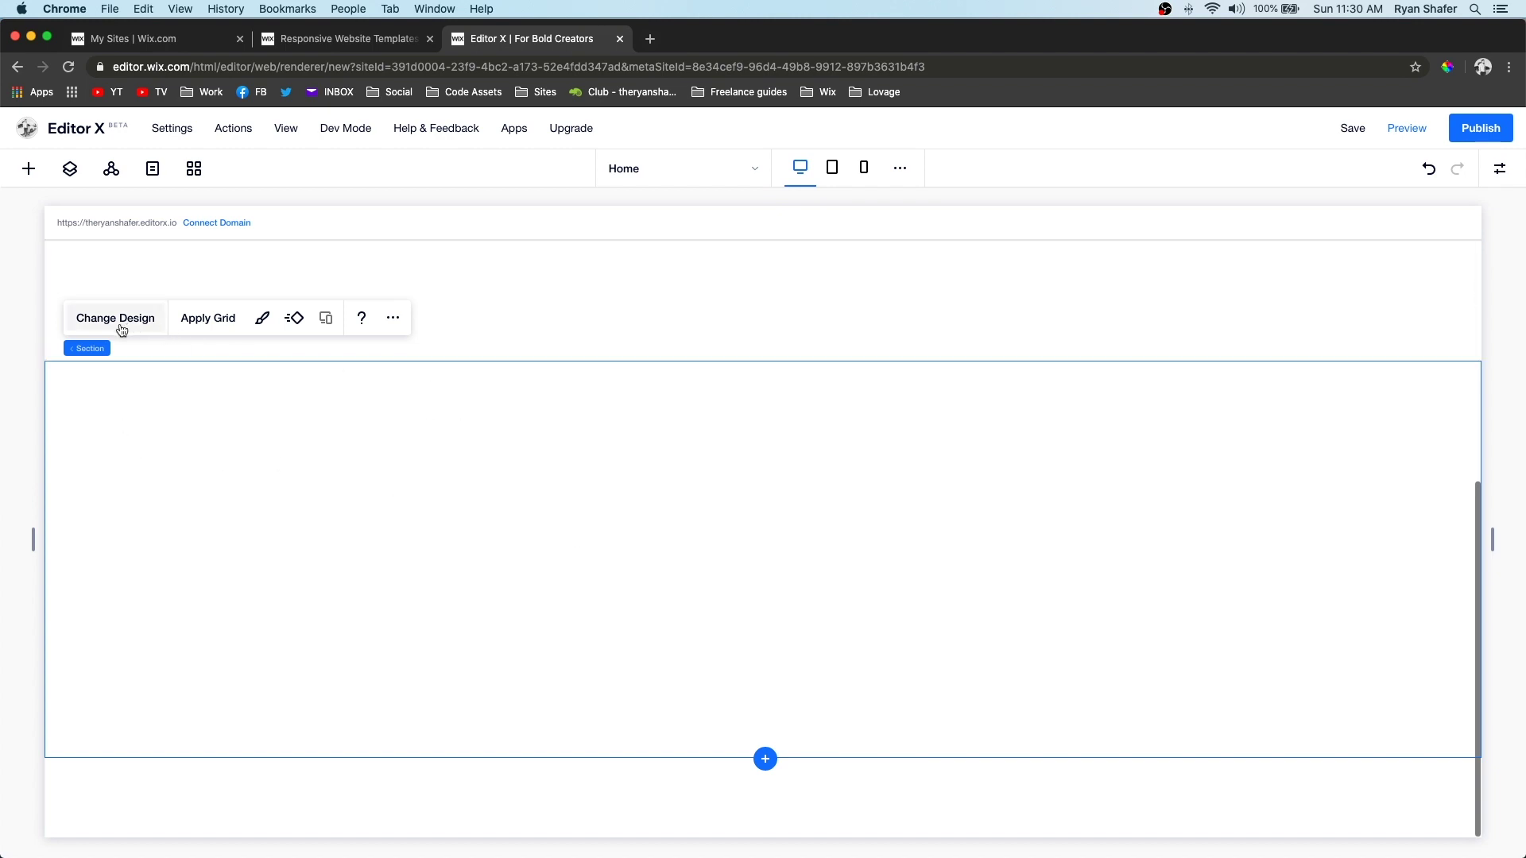
Place the mountain image from Single Images in place of an undone corridor image, and stretch it.
click(28, 169)
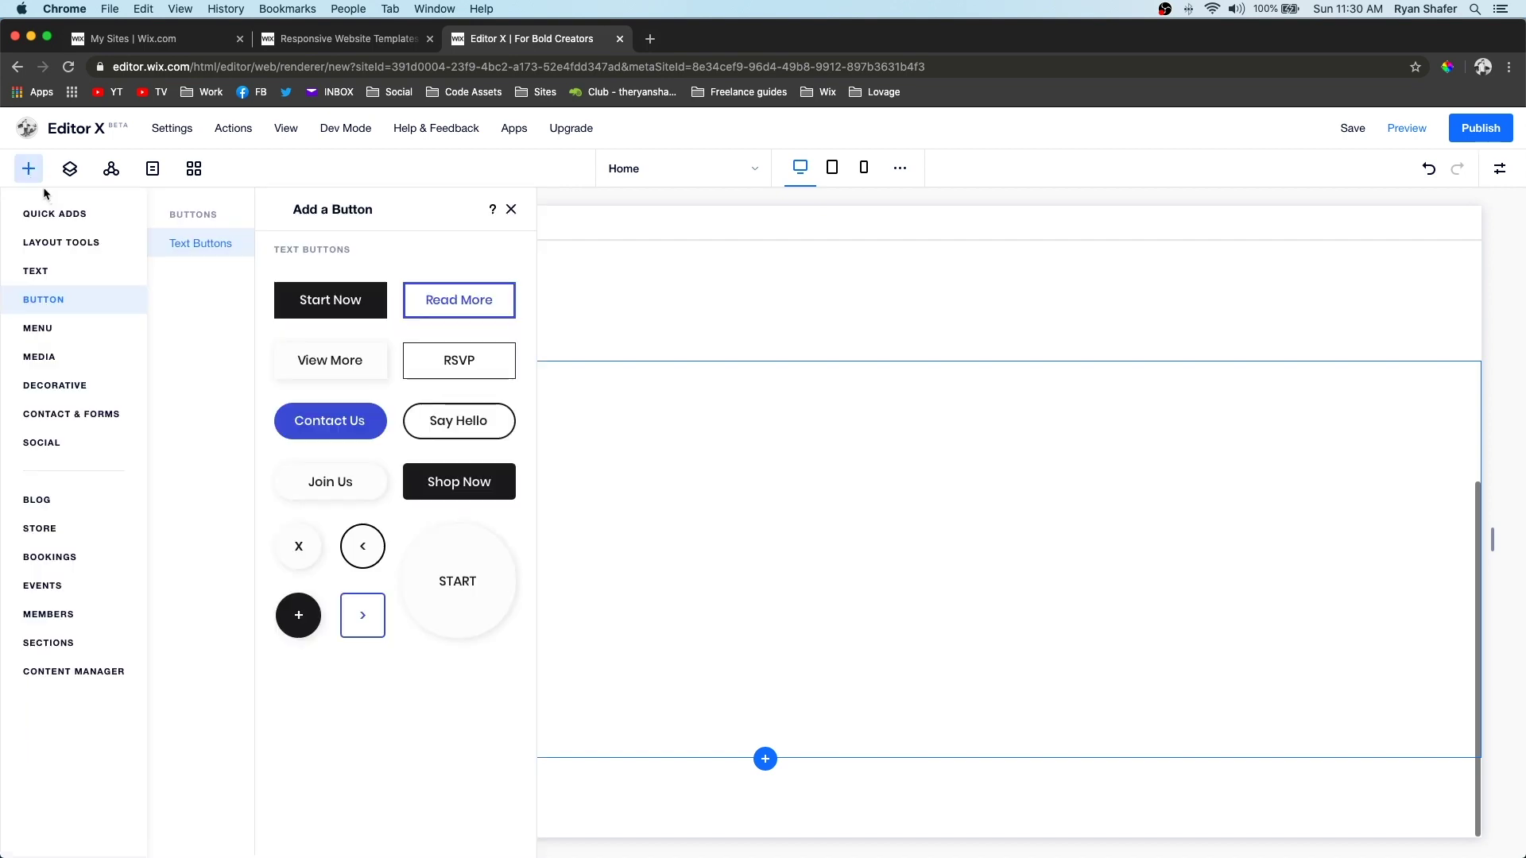
click(57, 360)
click(215, 314)
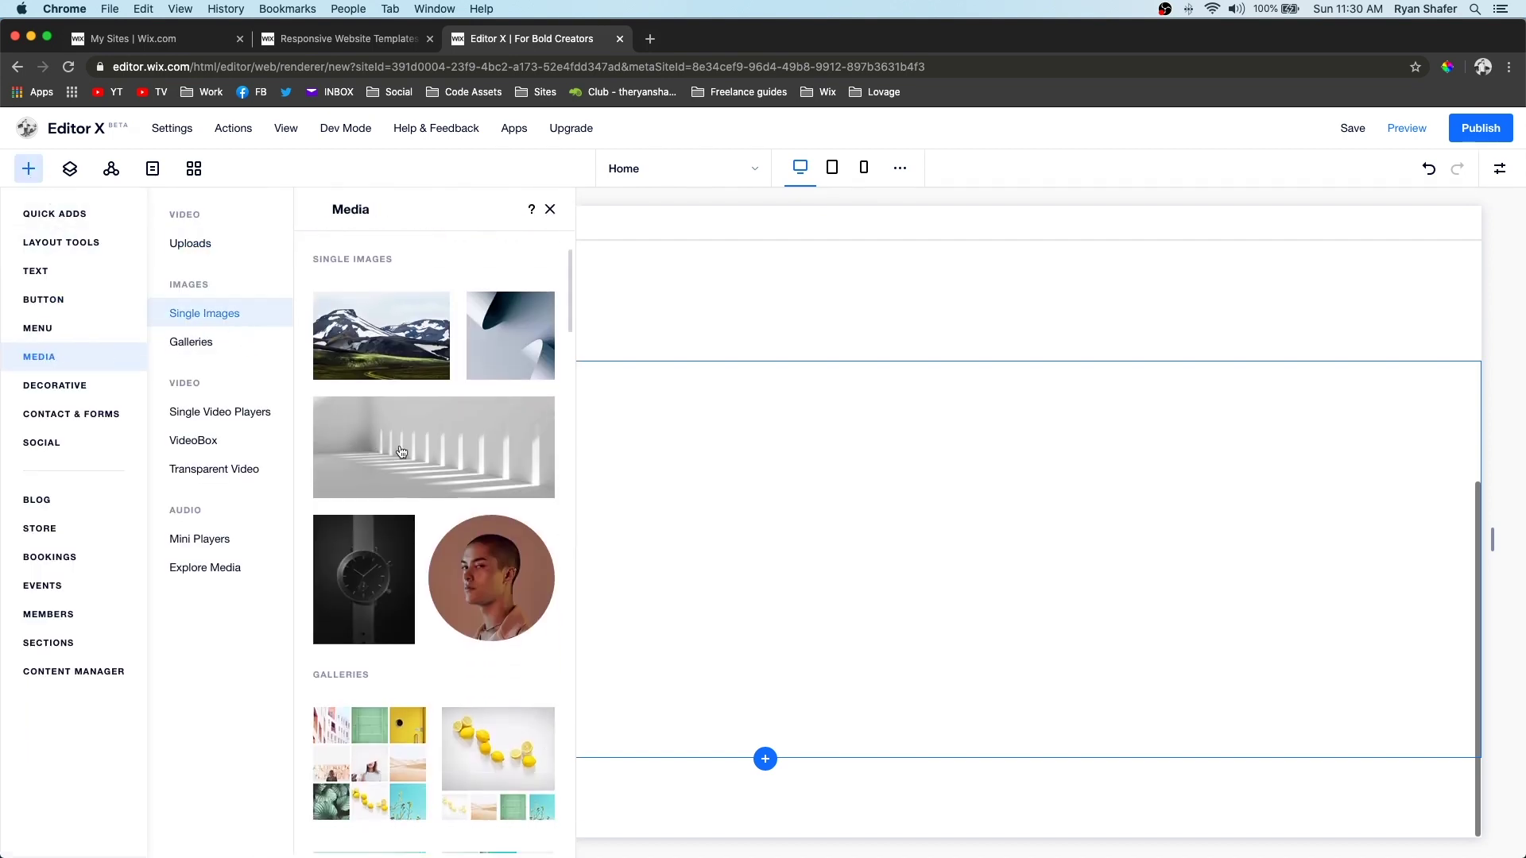
drag(383, 450, 708, 551)
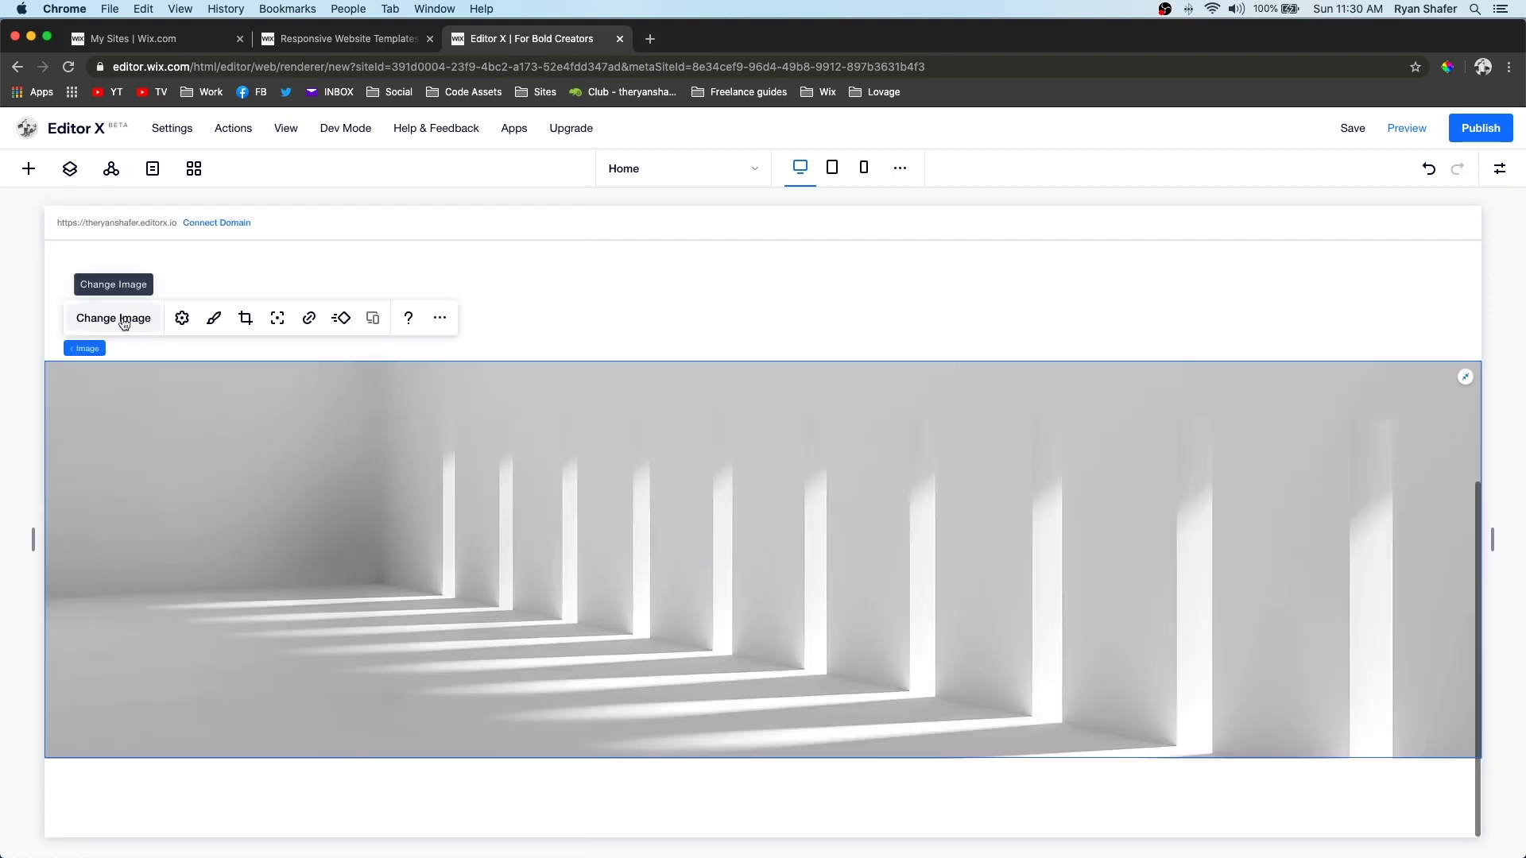
click(1429, 169)
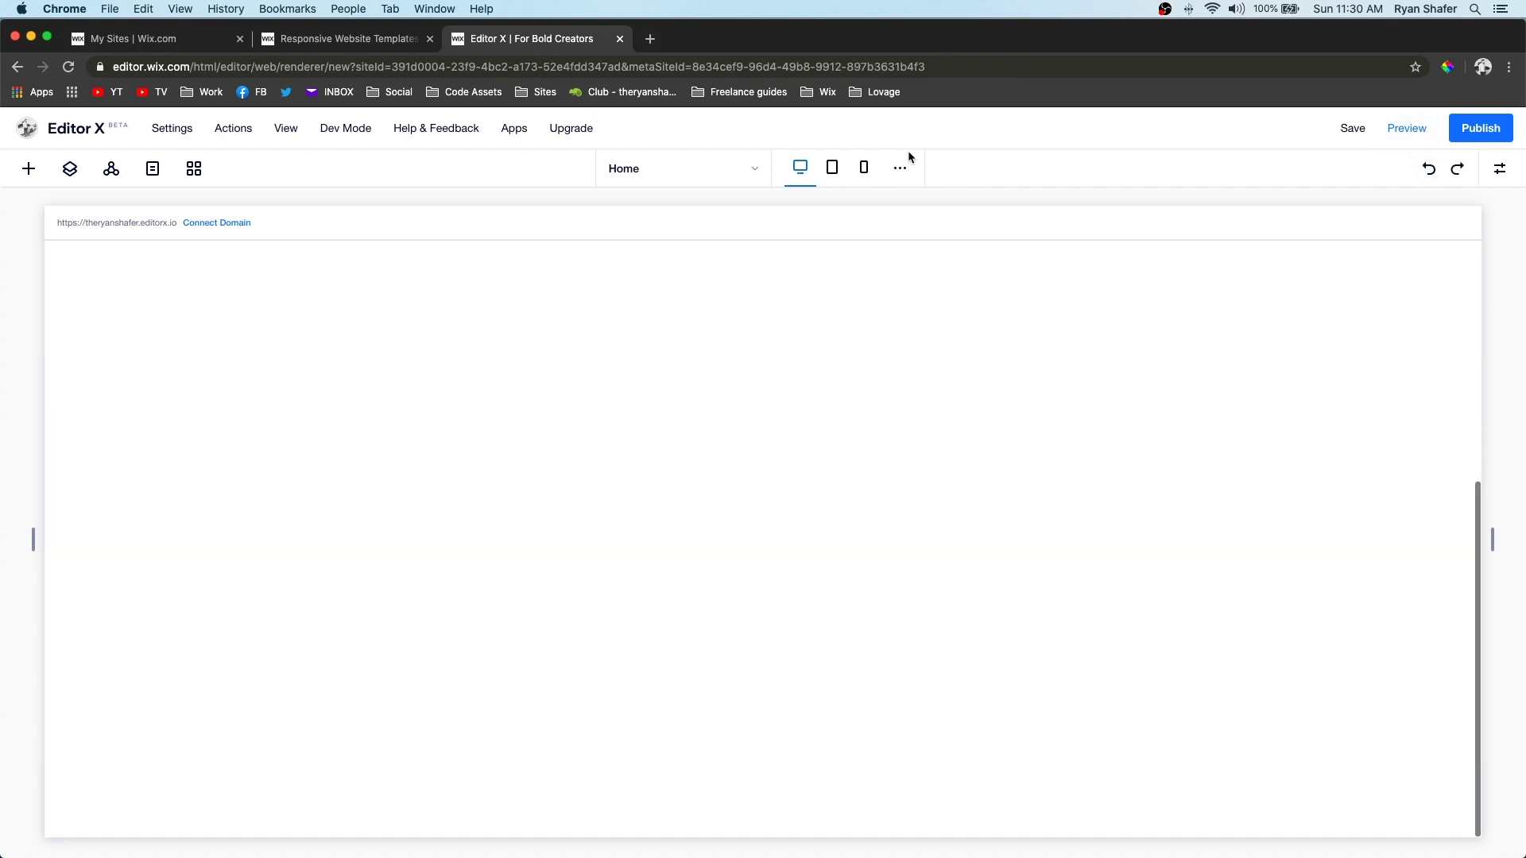
click(29, 169)
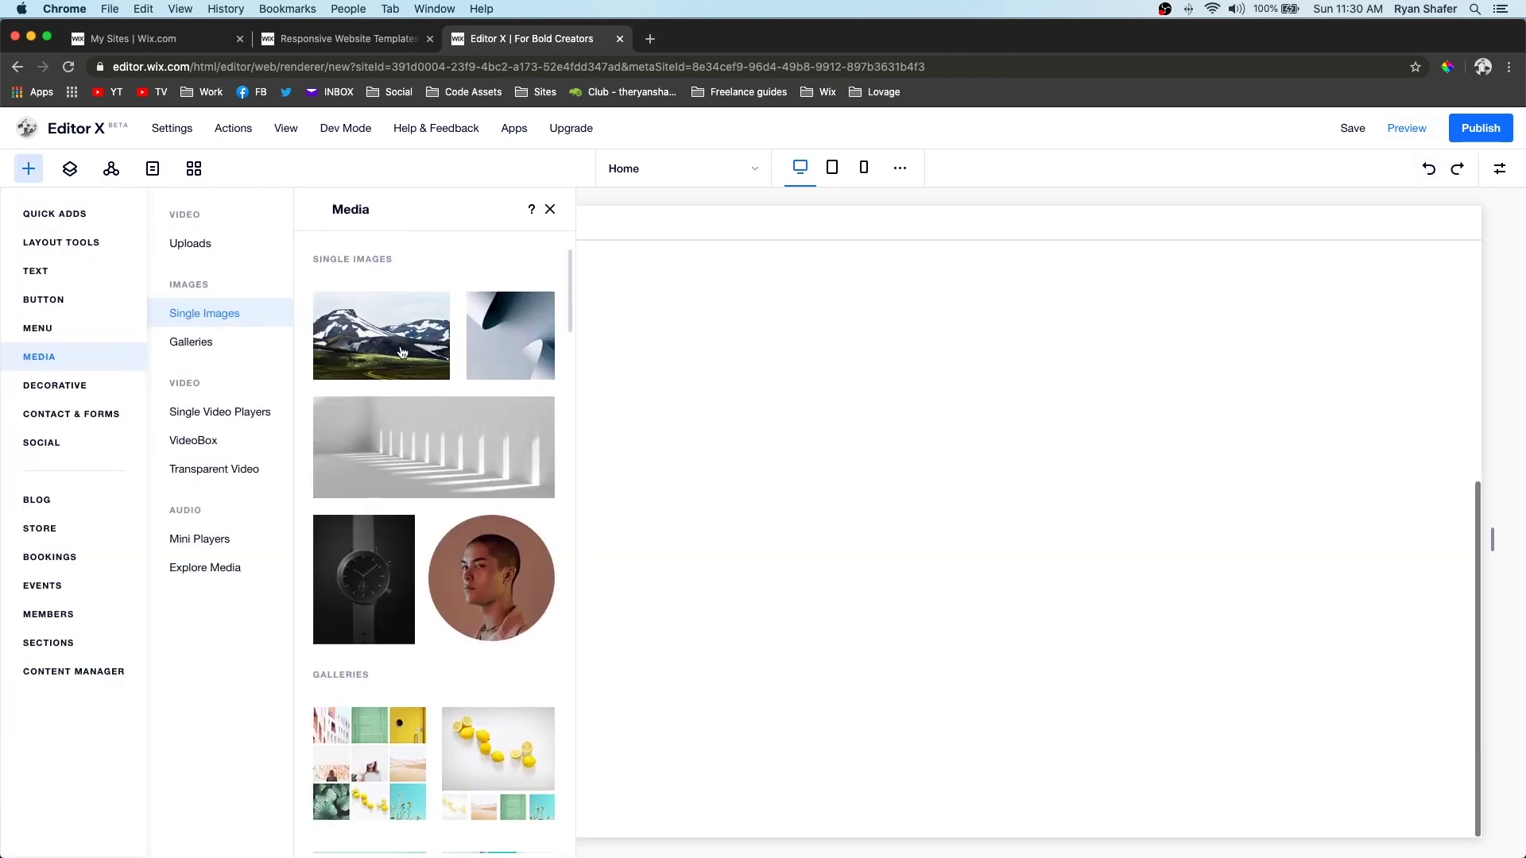
drag(404, 344, 845, 596)
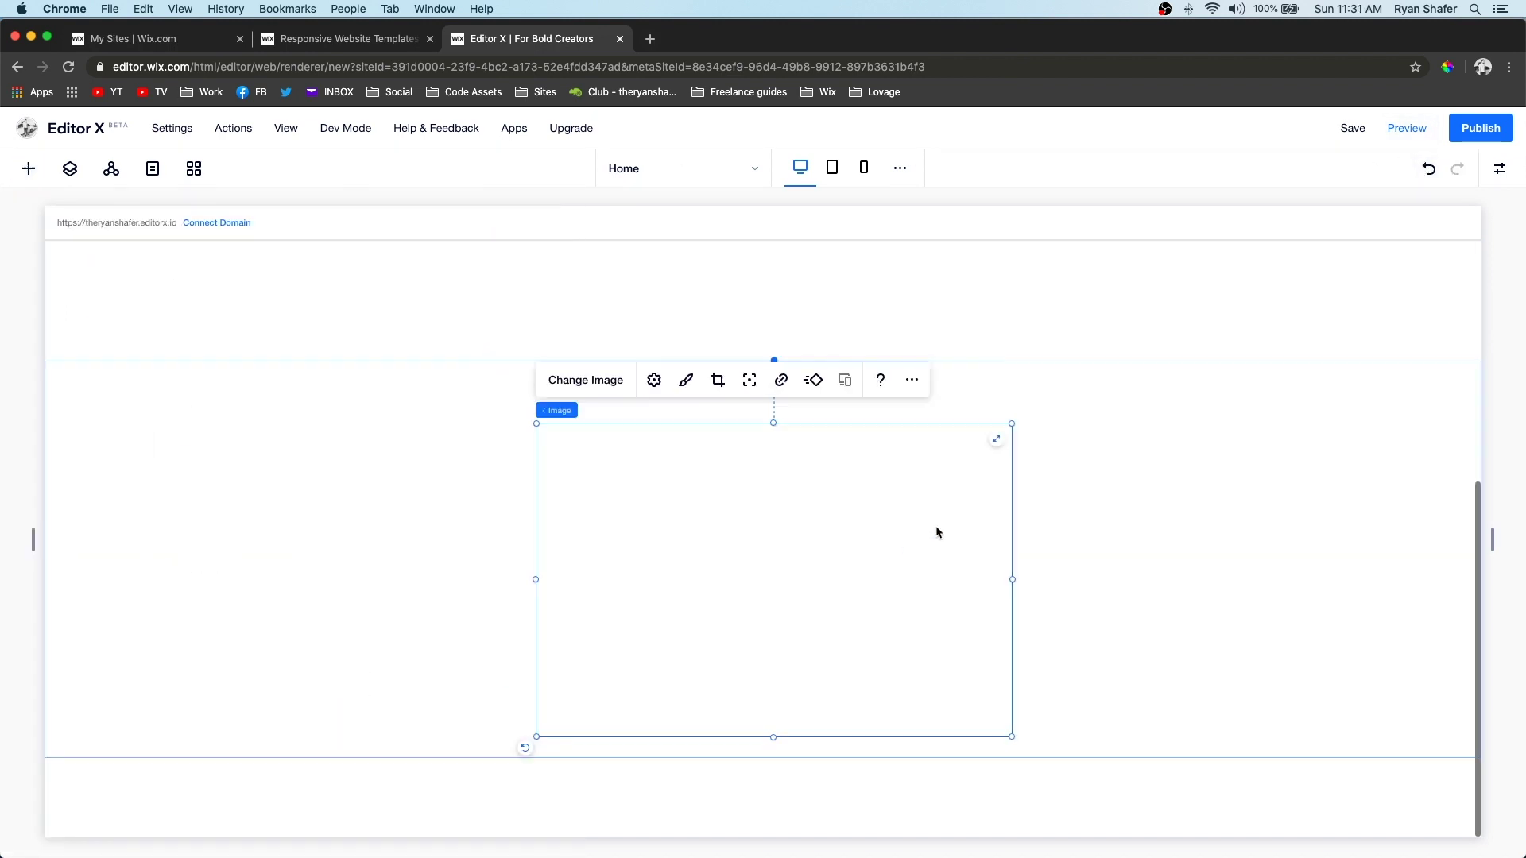
click(997, 440)
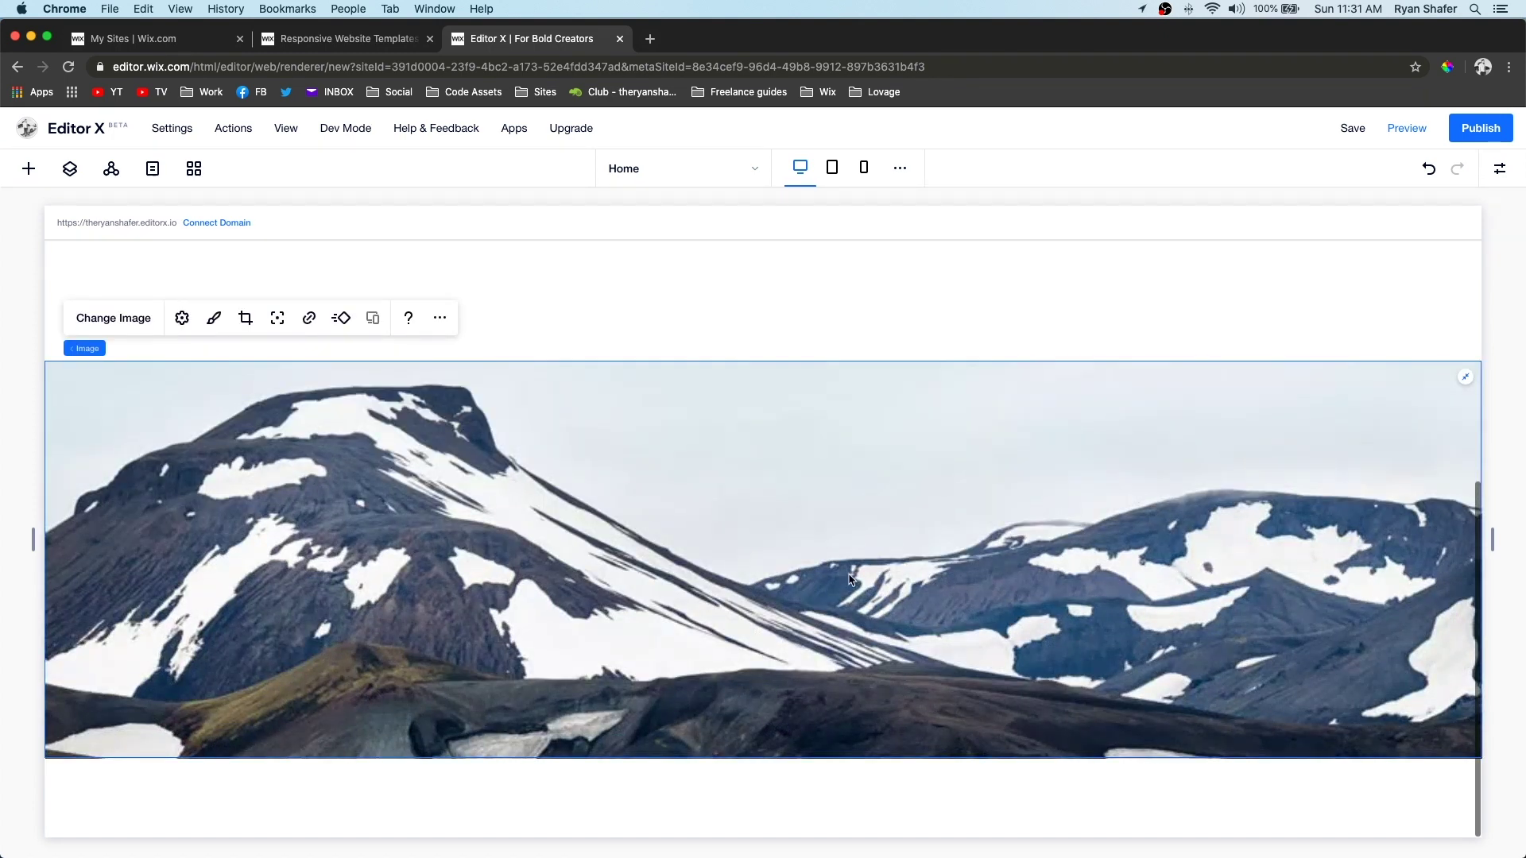
Set the image's Scroll Behavior to Parallax and move its focal point slightly lower.
click(182, 320)
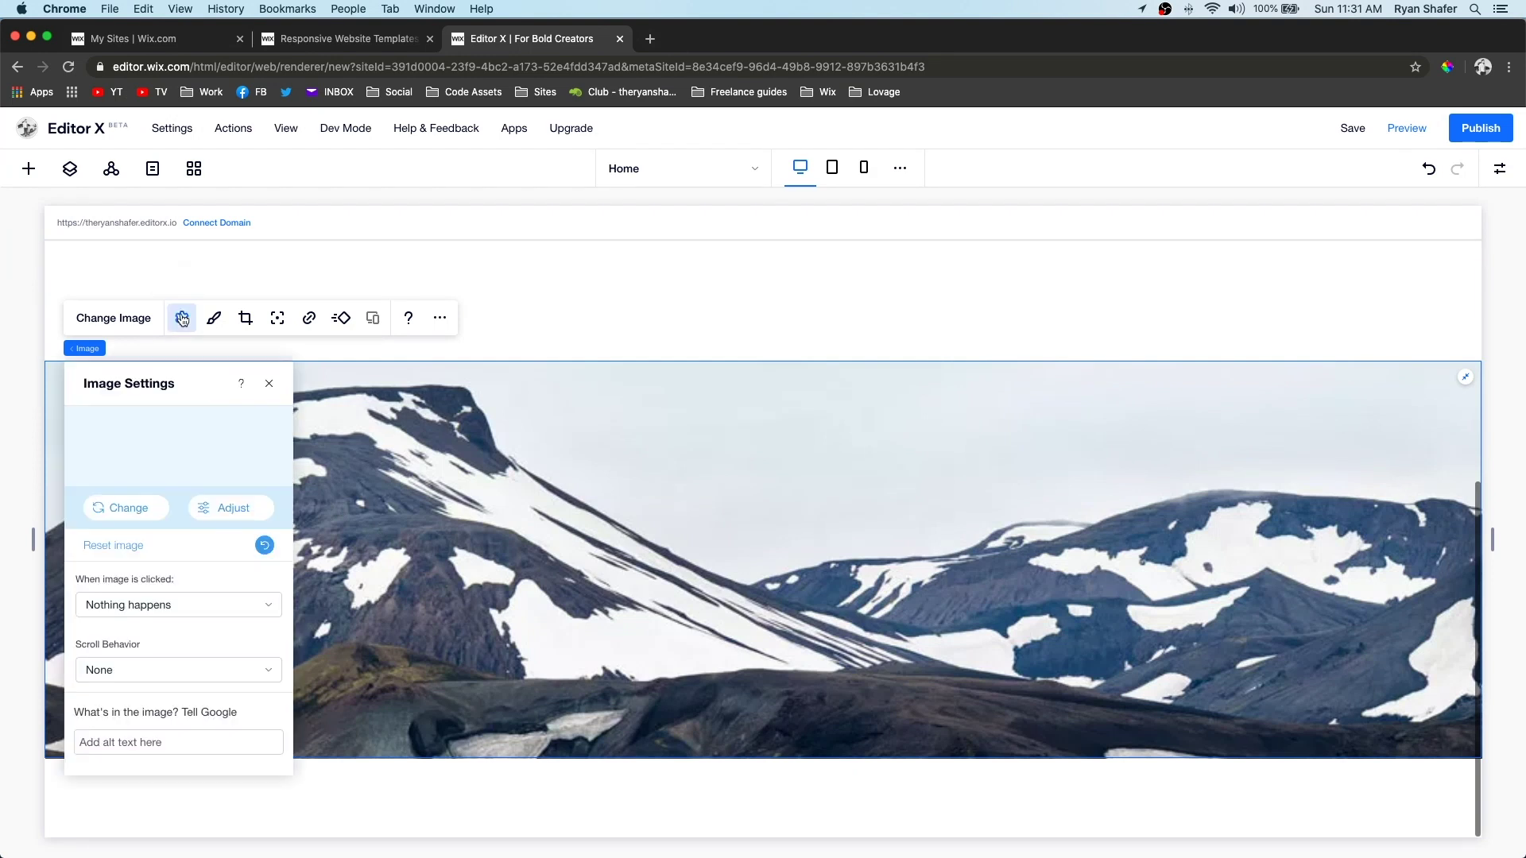
click(112, 671)
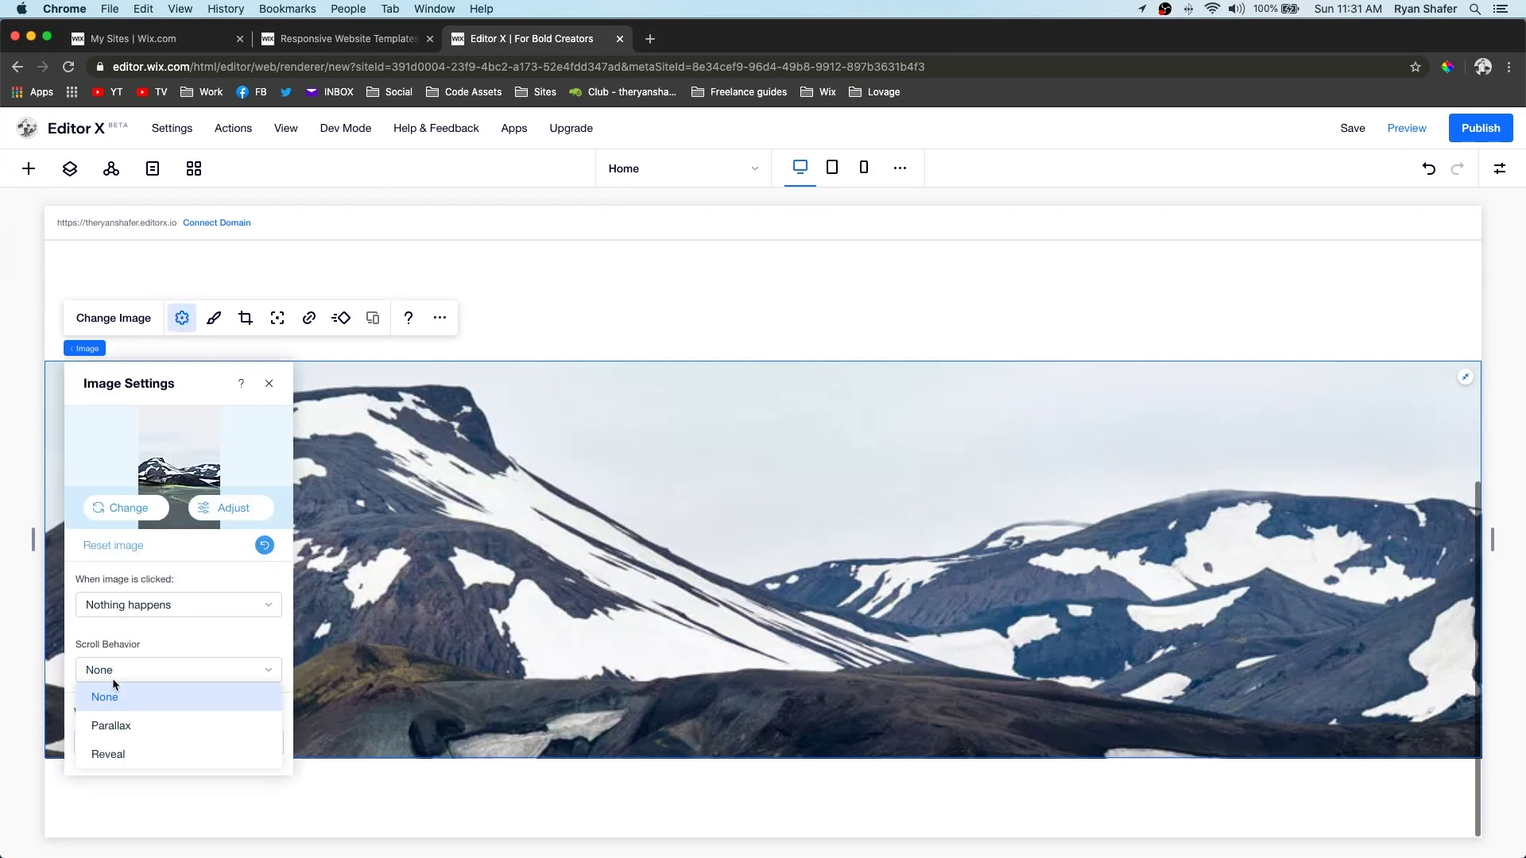
click(121, 735)
click(358, 375)
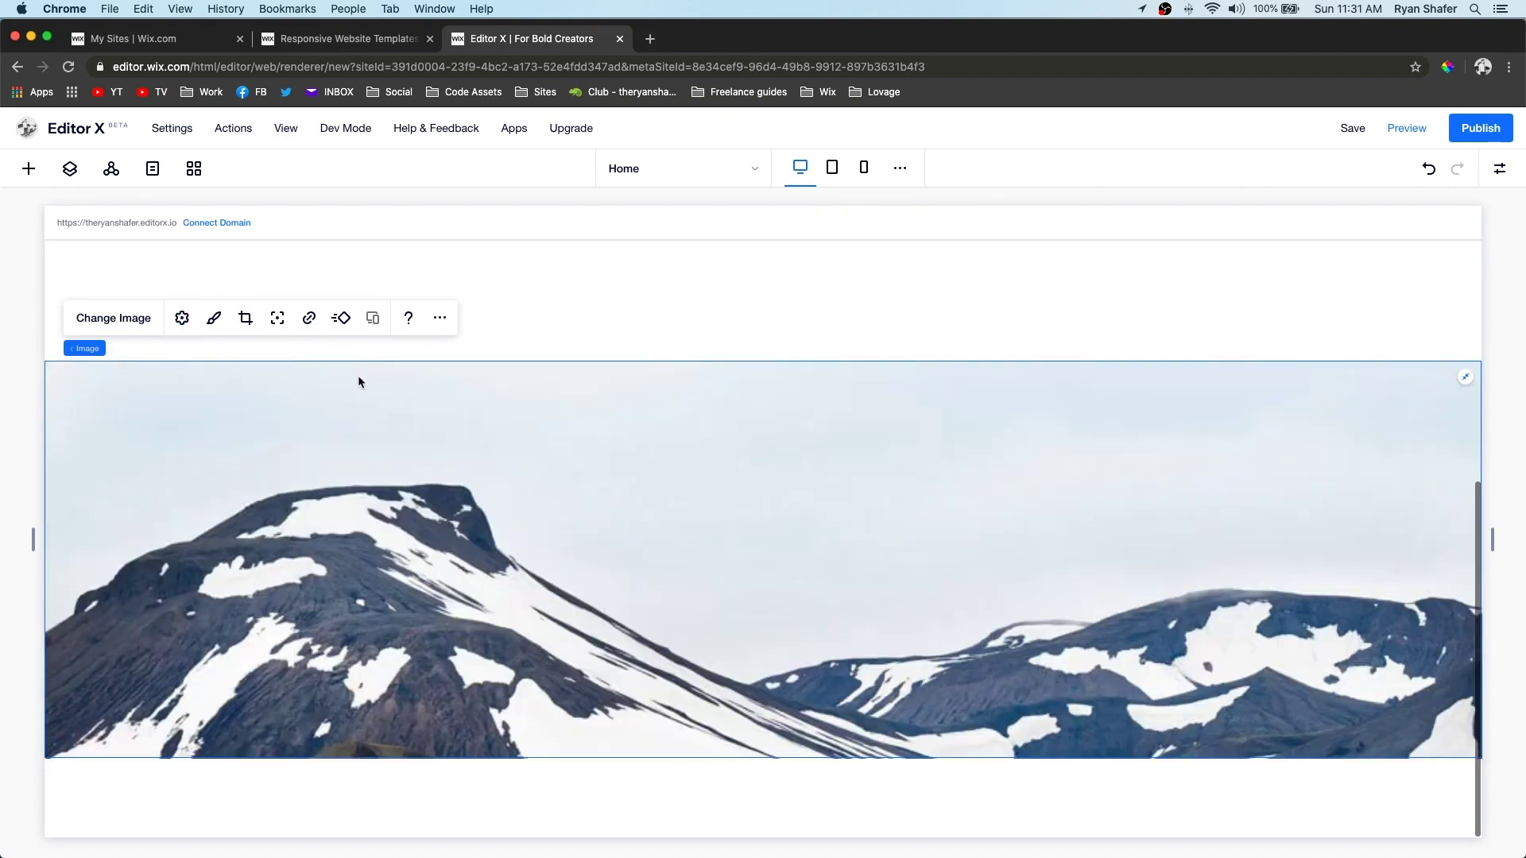
click(277, 319)
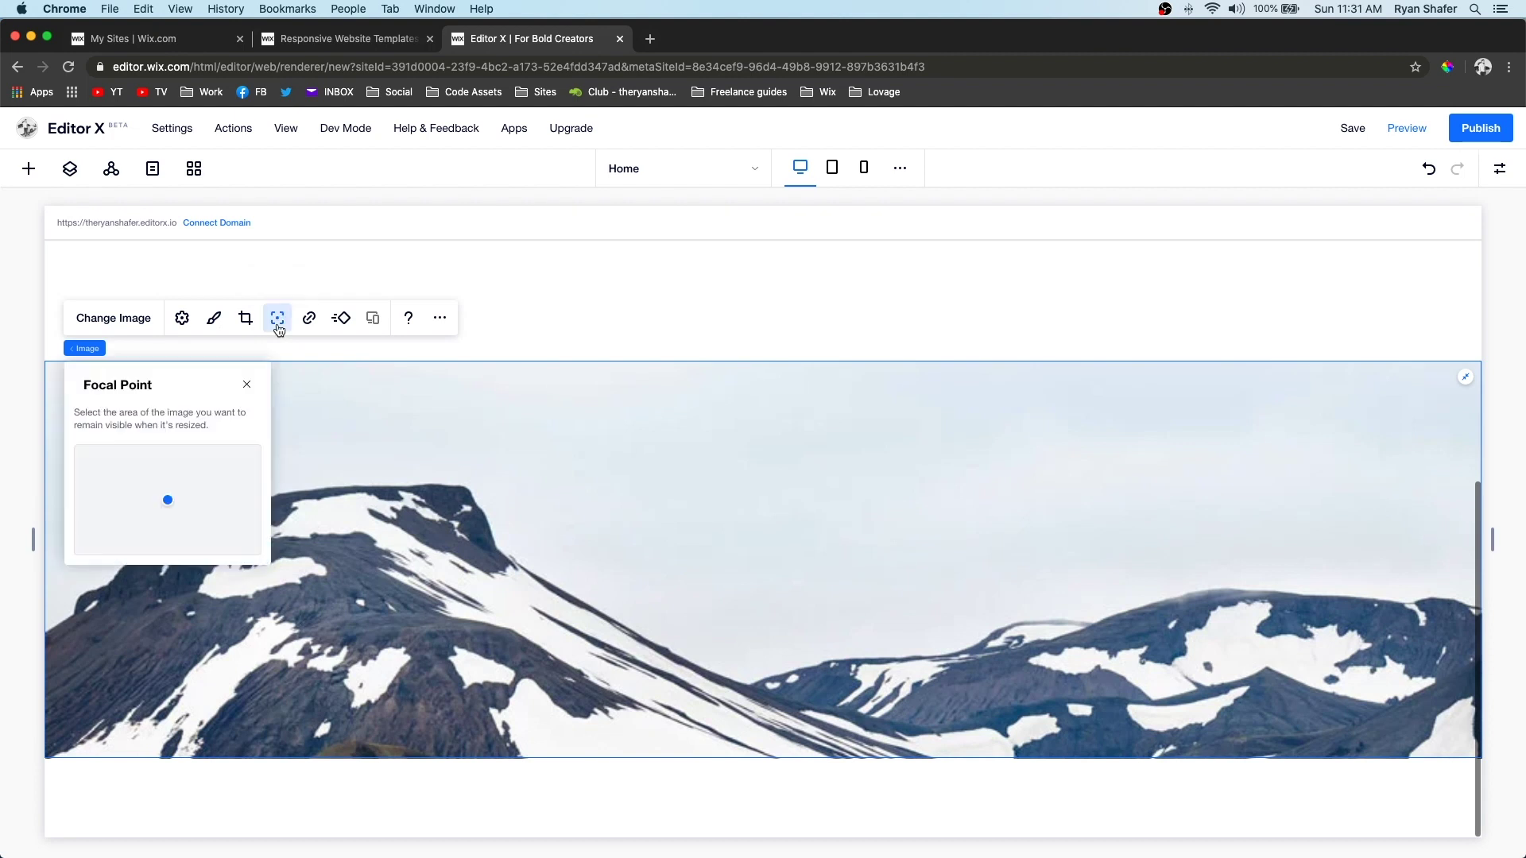
click(168, 516)
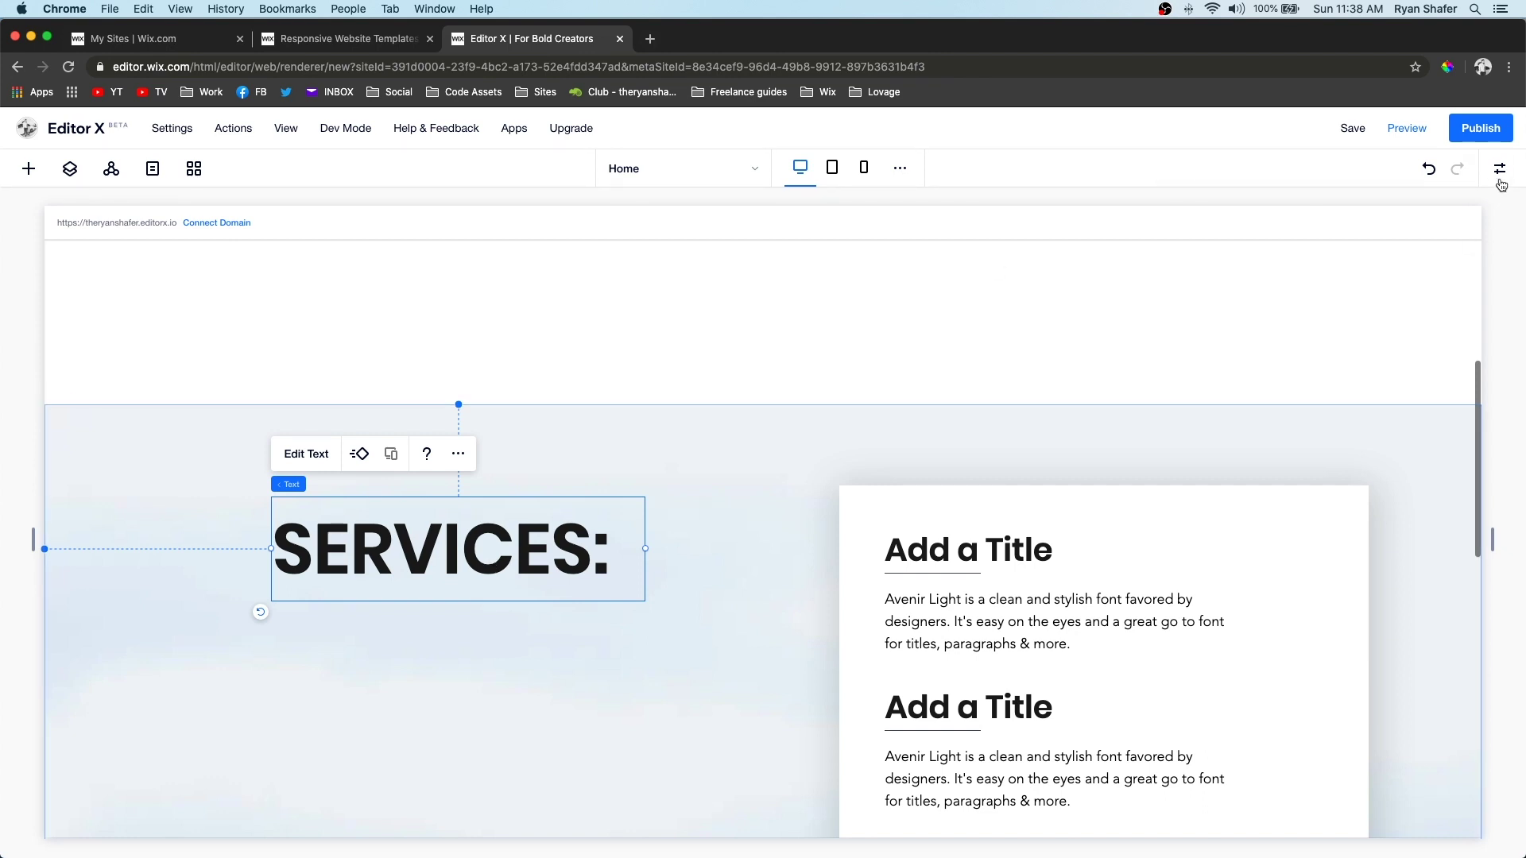
Give the SERVICES: heading a Sticky scroll effect with a 200 px top offset, then preview.
click(1500, 170)
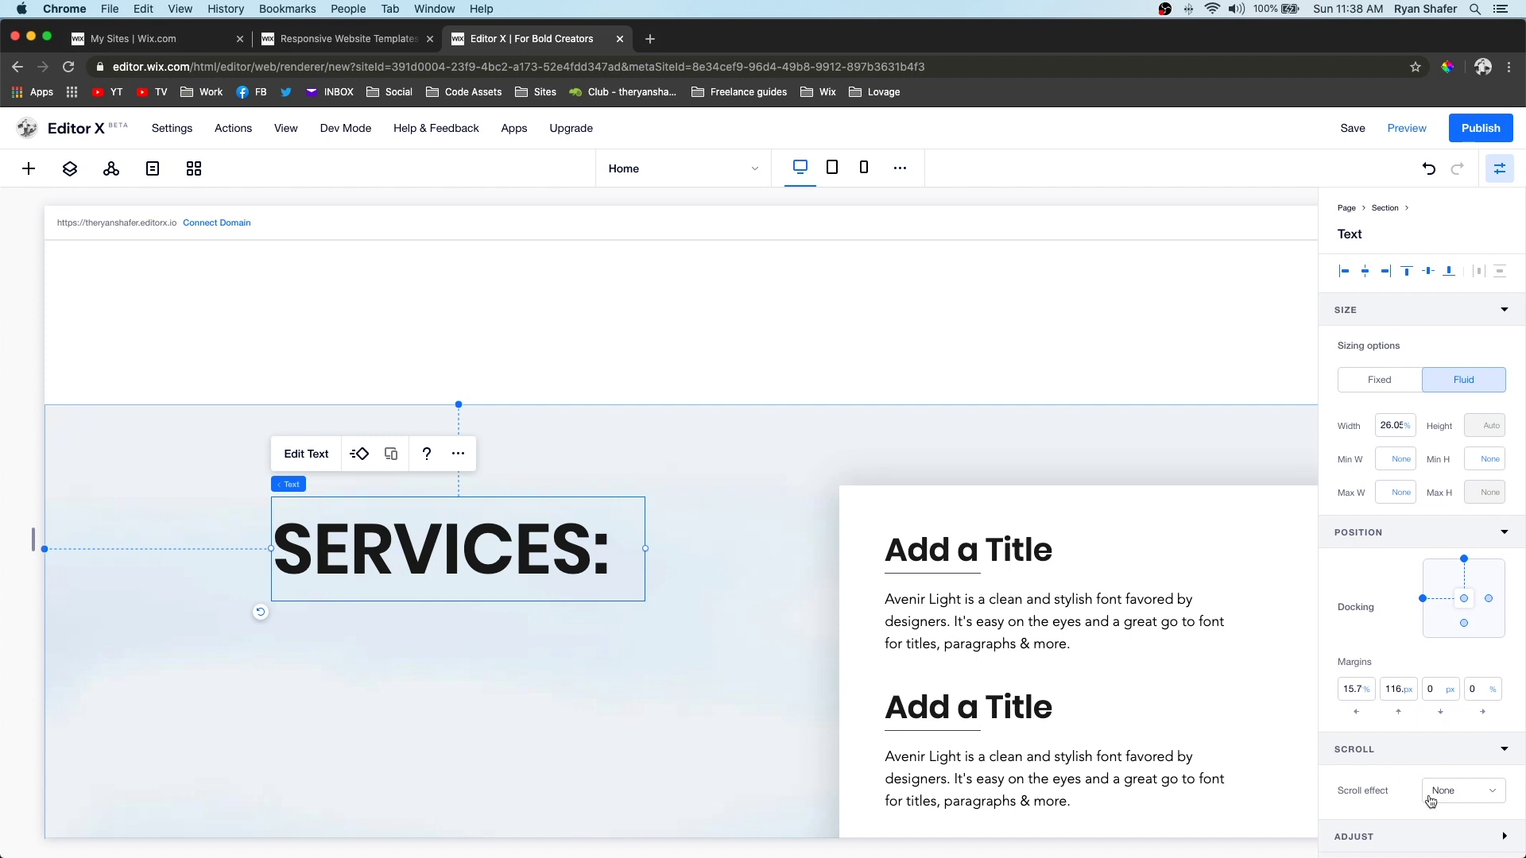
click(1449, 800)
click(1450, 766)
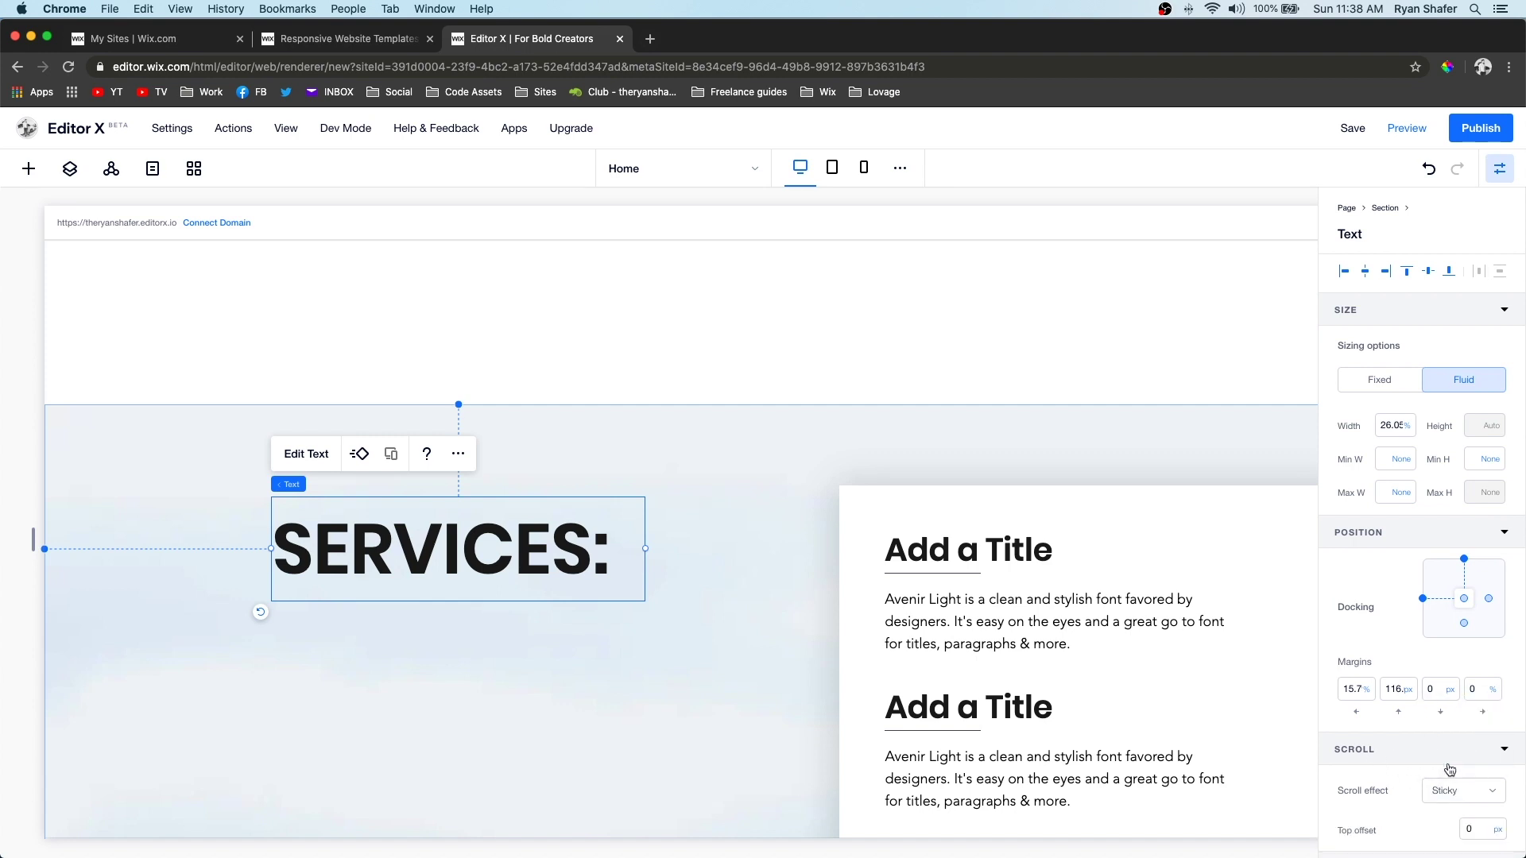
scroll(1381, 837, down, 1)
click(1489, 801)
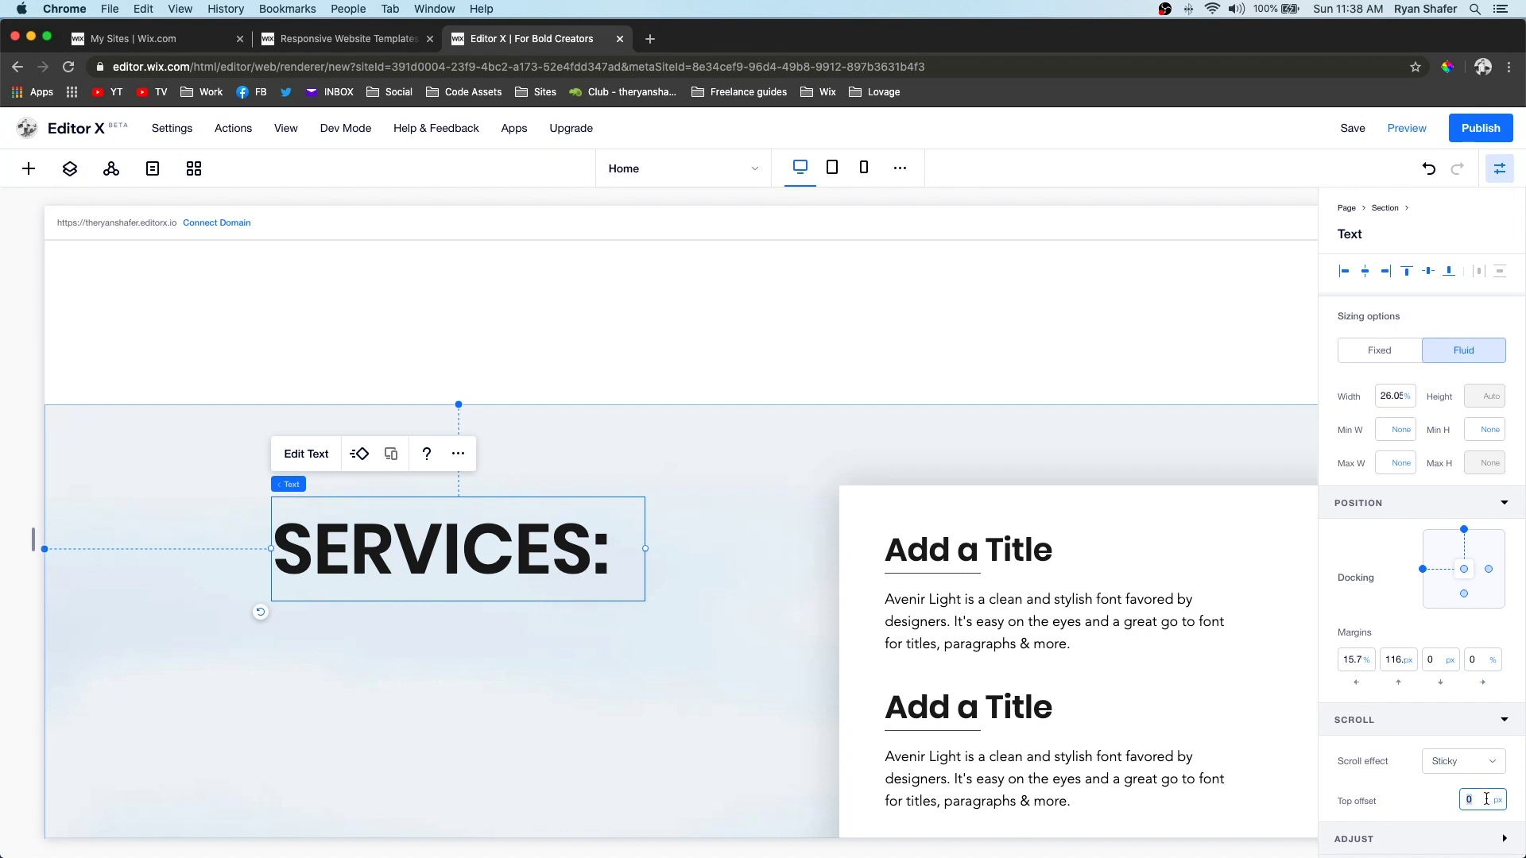
text(200)
click(1402, 799)
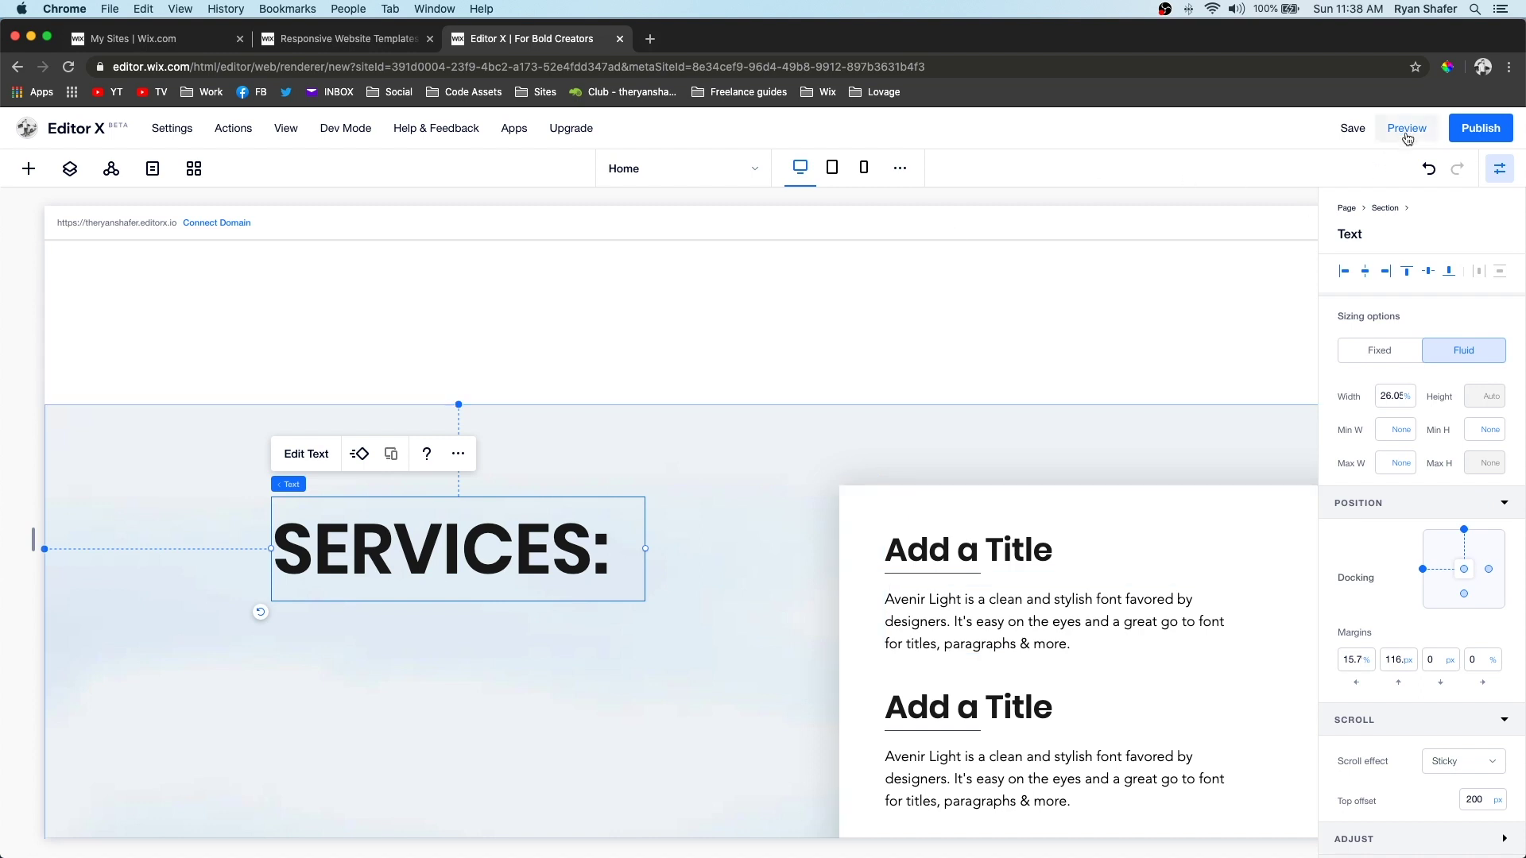
click(1405, 133)
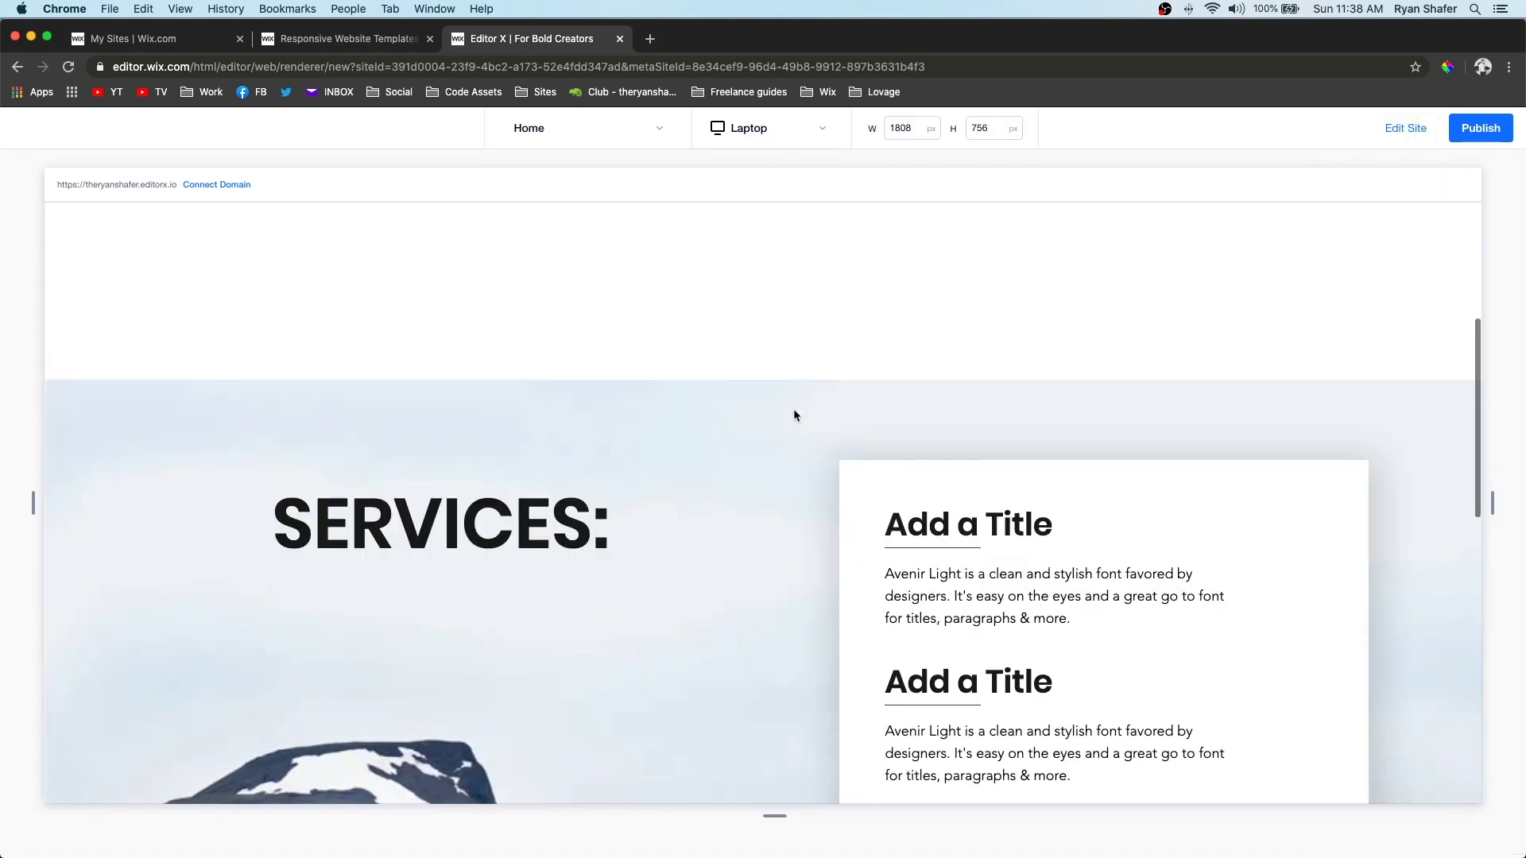
Scroll through the preview to confirm the SERVICES: heading stays fixed while the cards move.
scroll(793, 410, up, 3)
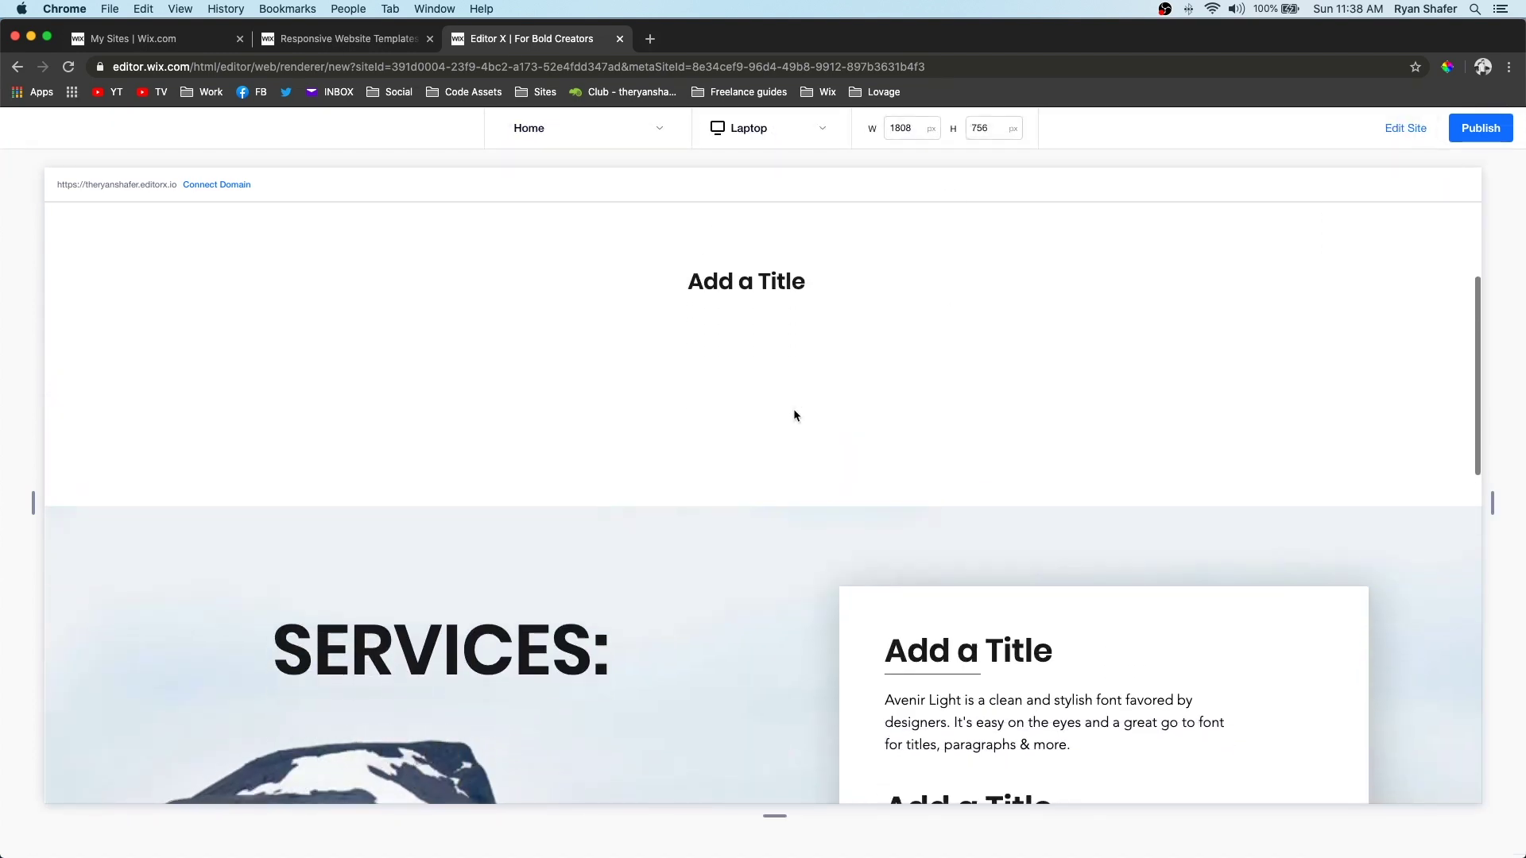
scroll(794, 411, down, 3)
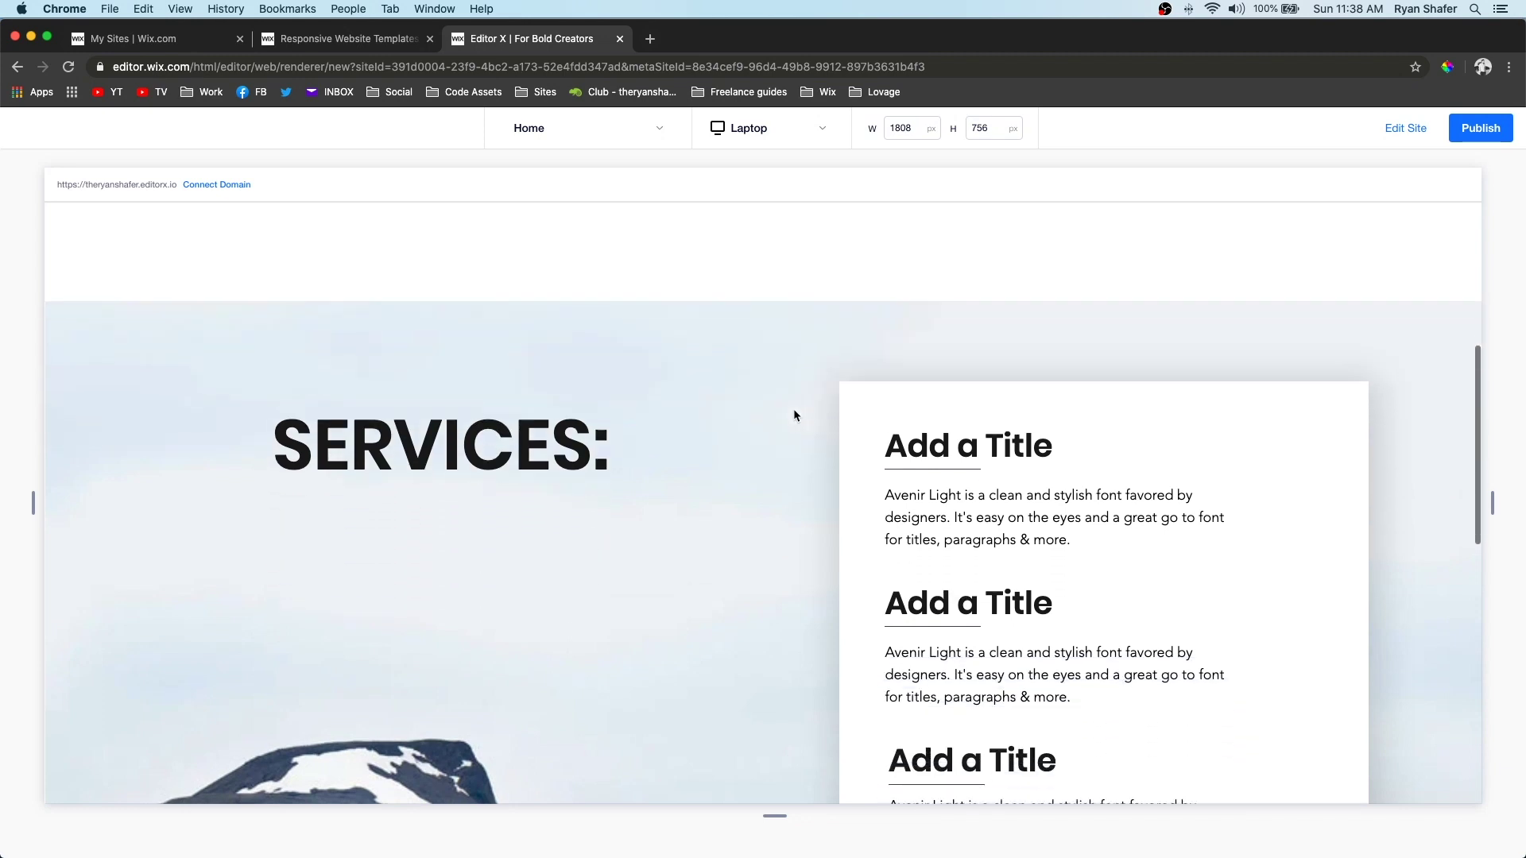
scroll(793, 410, down, 3)
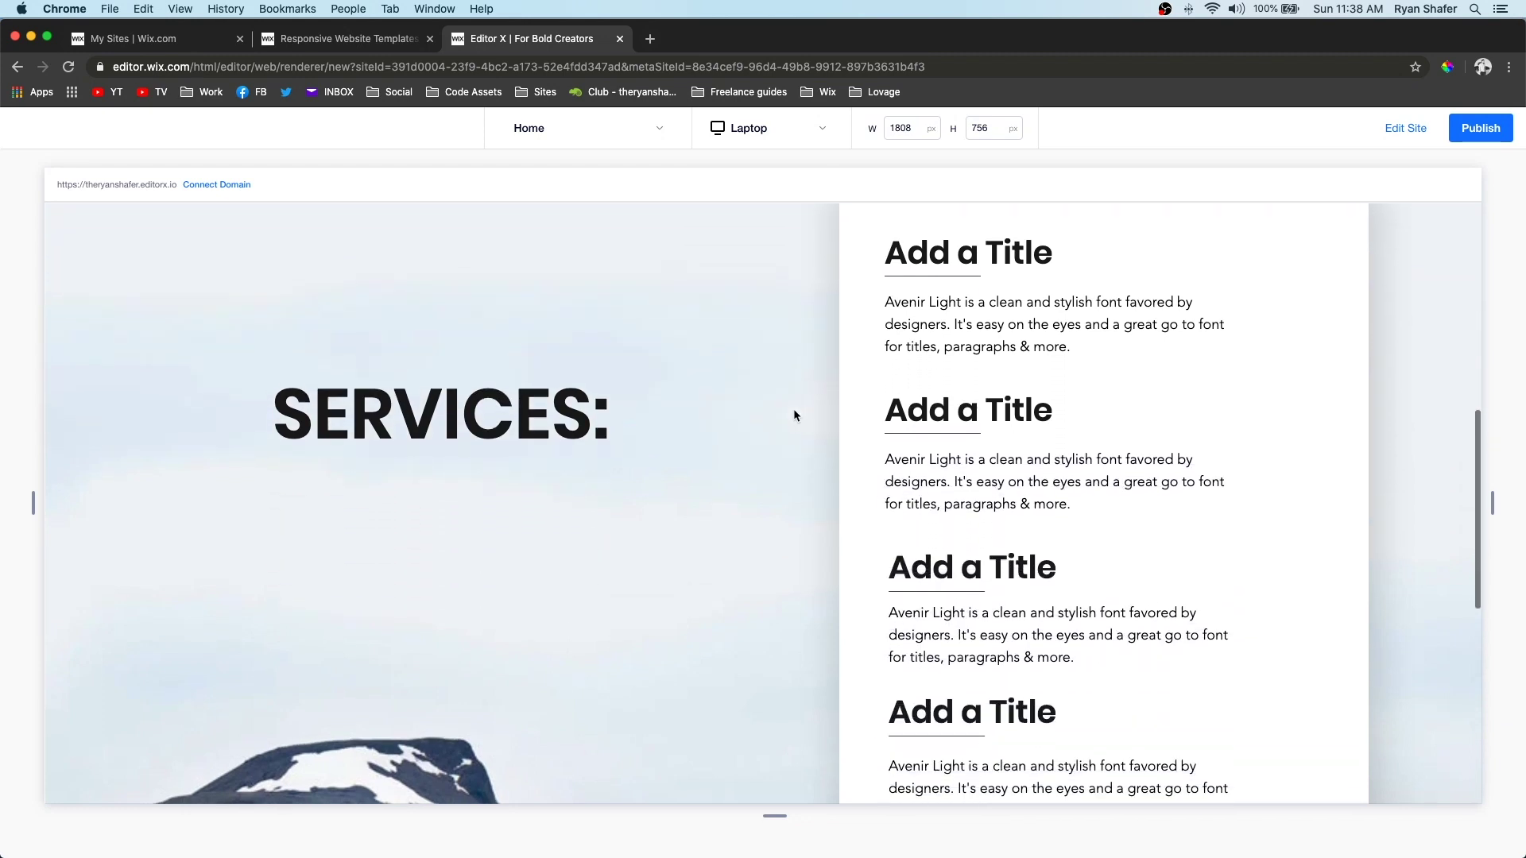
scroll(793, 410, down, 3)
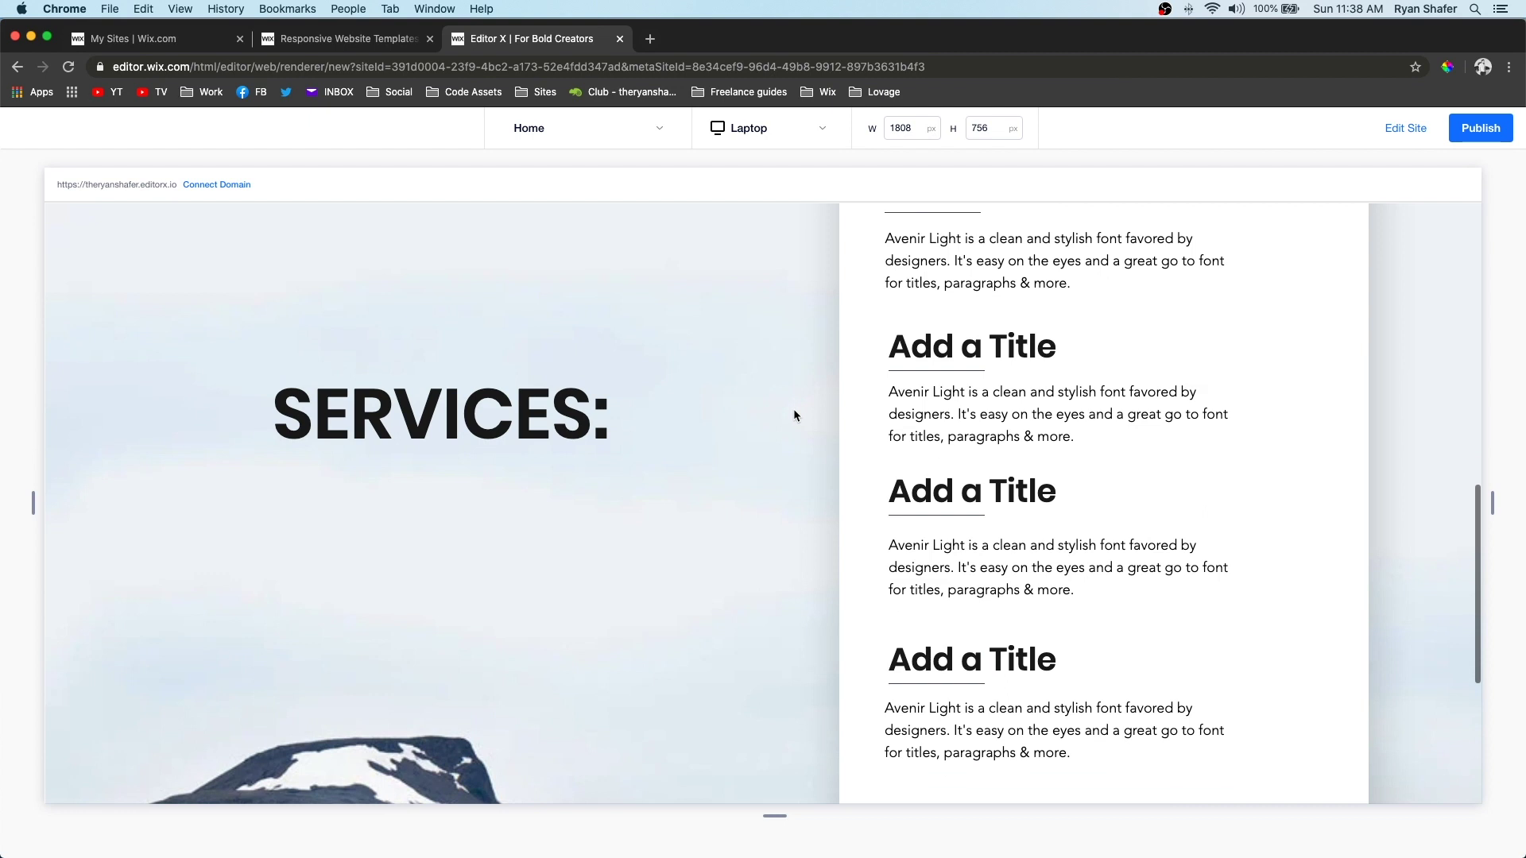
scroll(794, 413, down, 3)
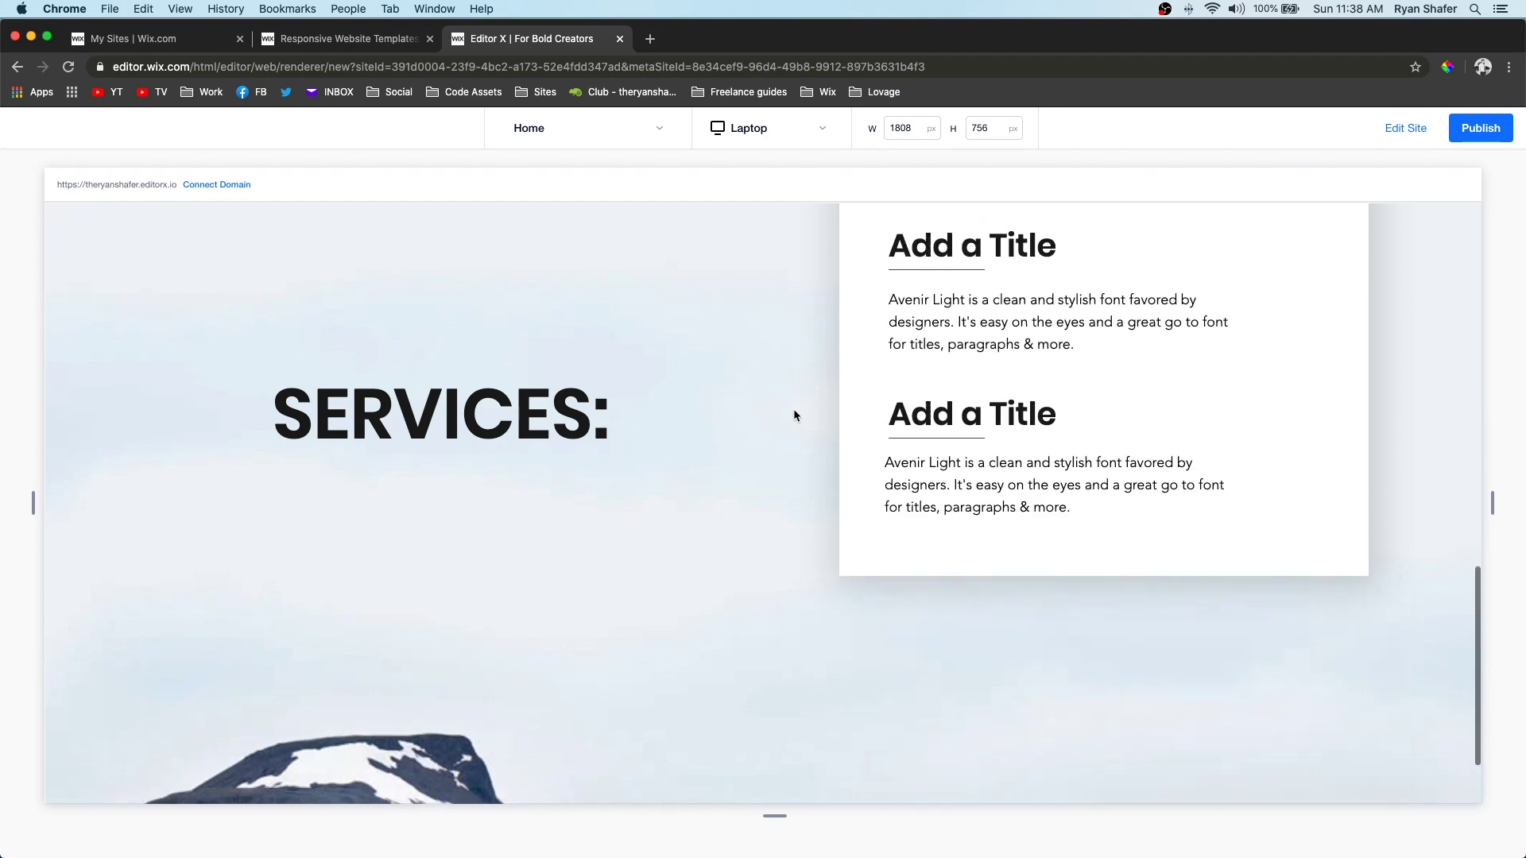
scroll(793, 410, down, 3)
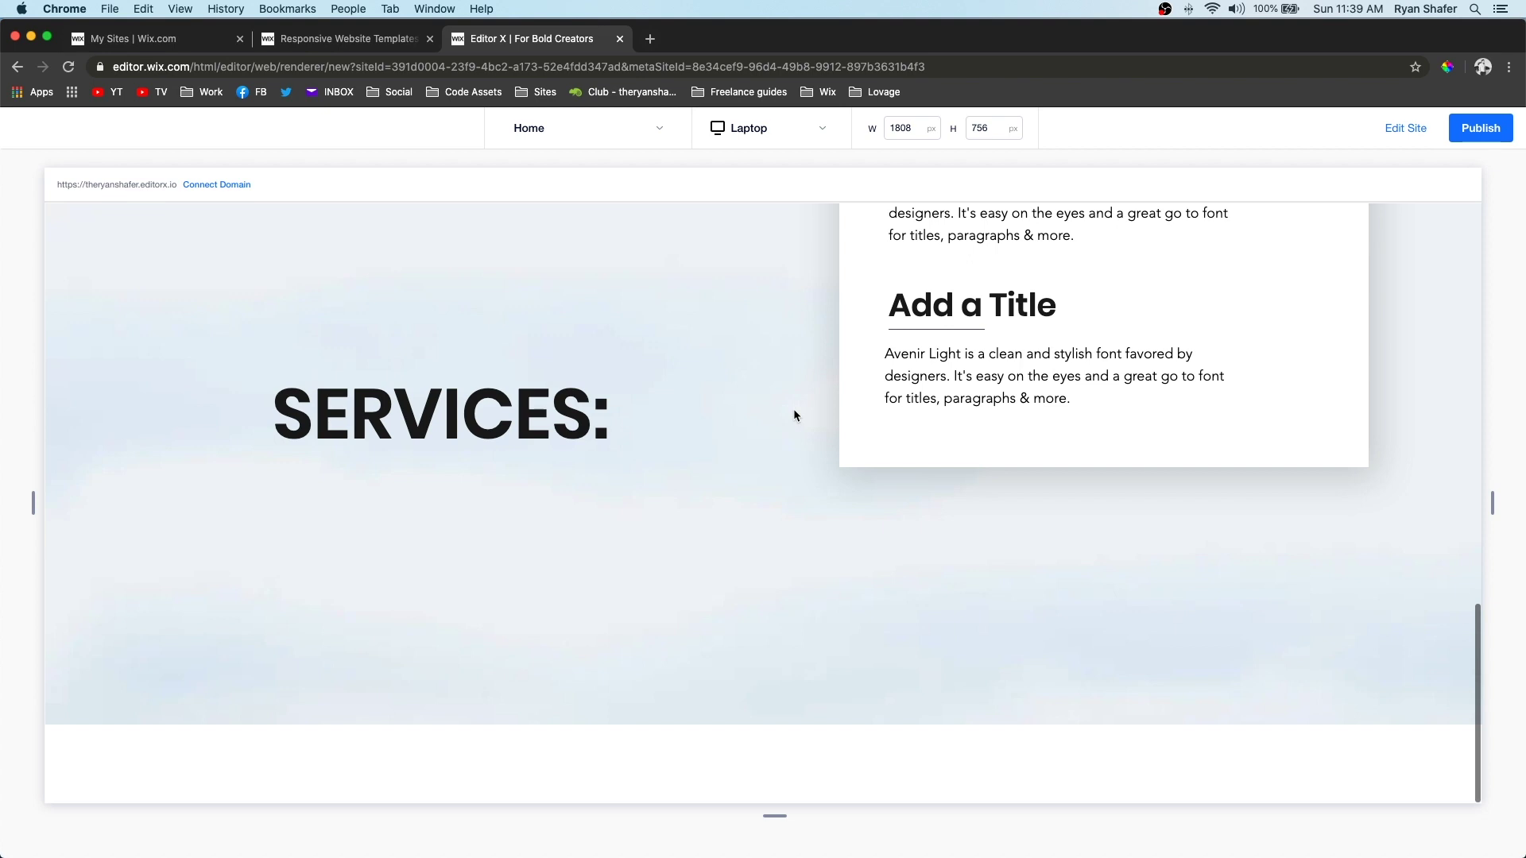
scroll(794, 412, up, 10)
scroll(794, 415, up, 1)
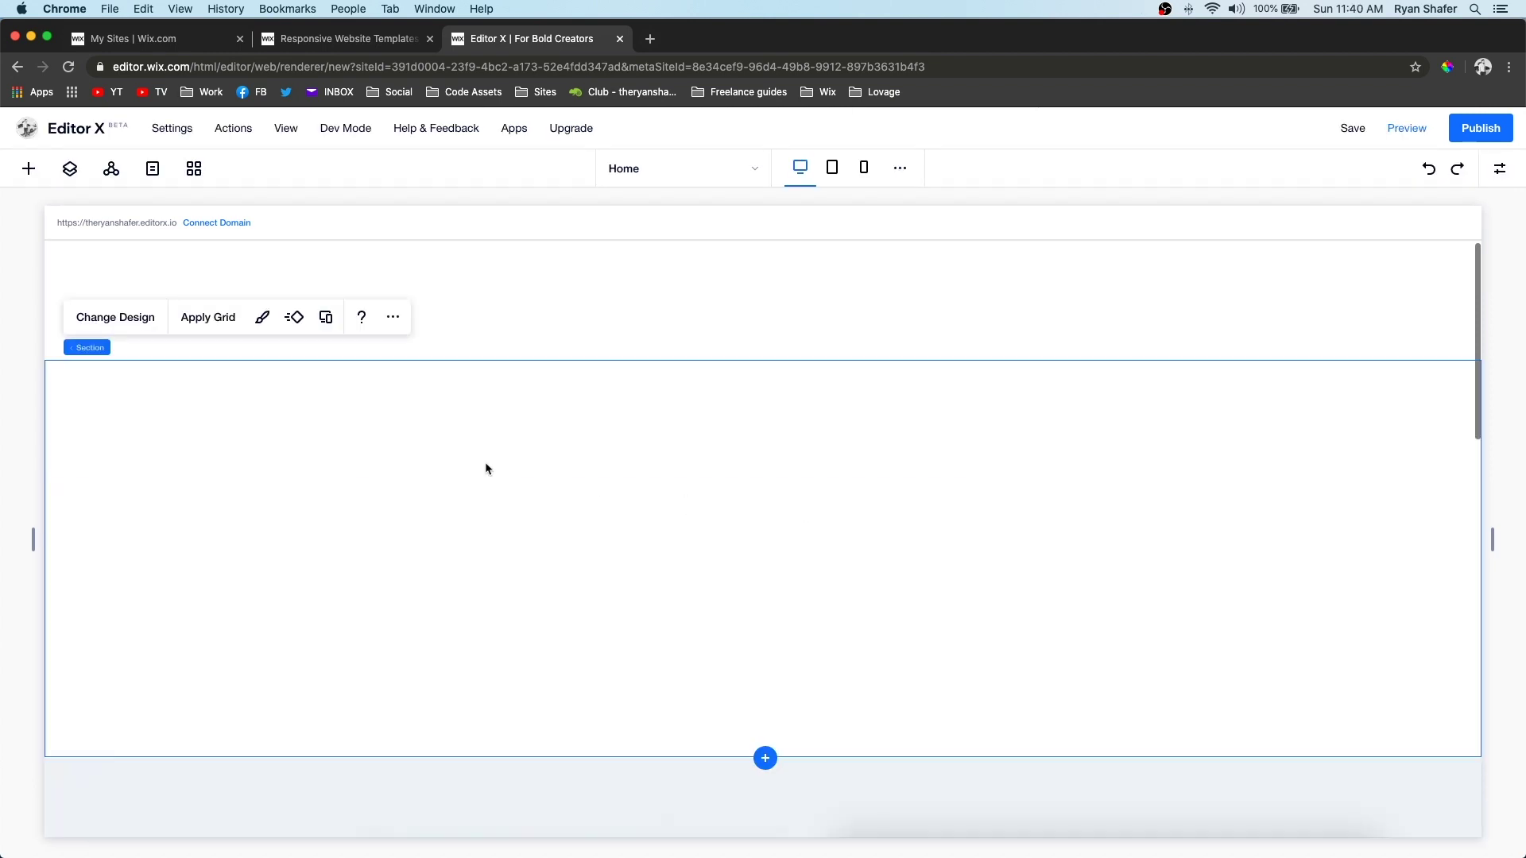
Apply a 1x2 grid to the empty section and stretch the pasted mountain image across the left cell.
click(197, 321)
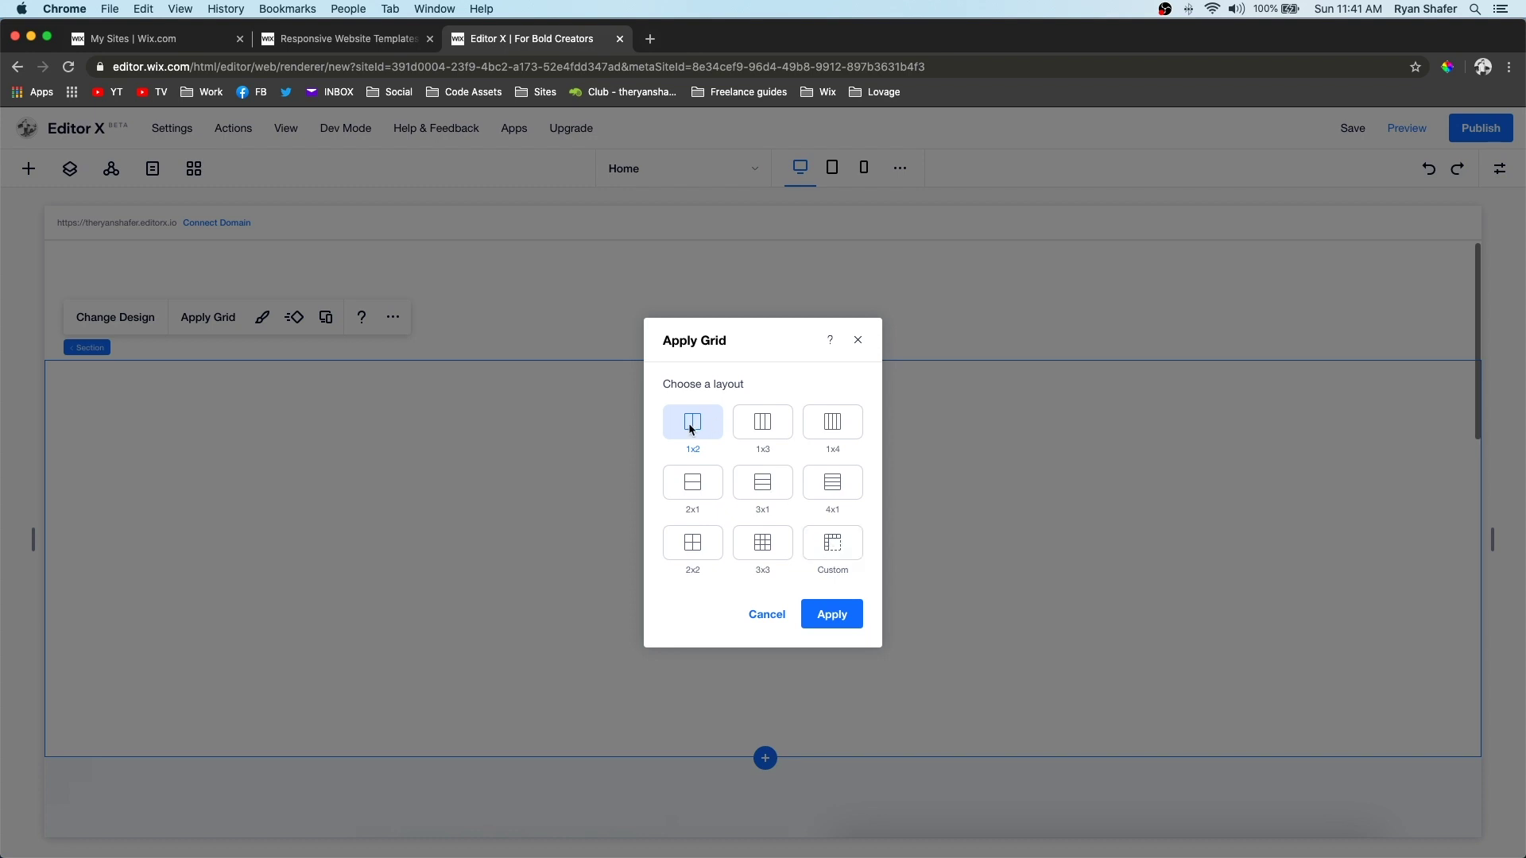
click(832, 615)
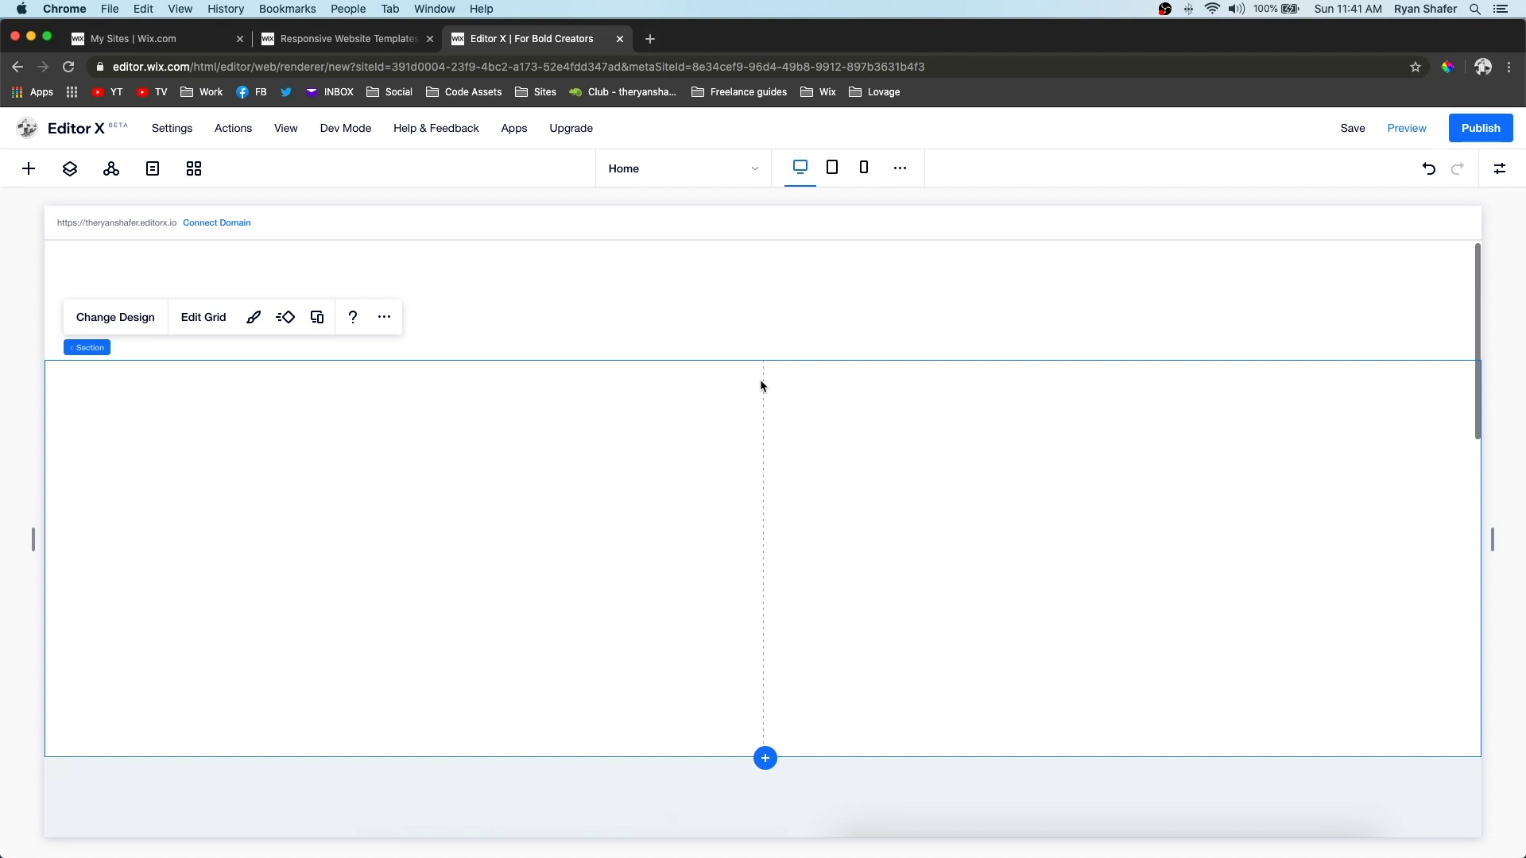
key(super+v)
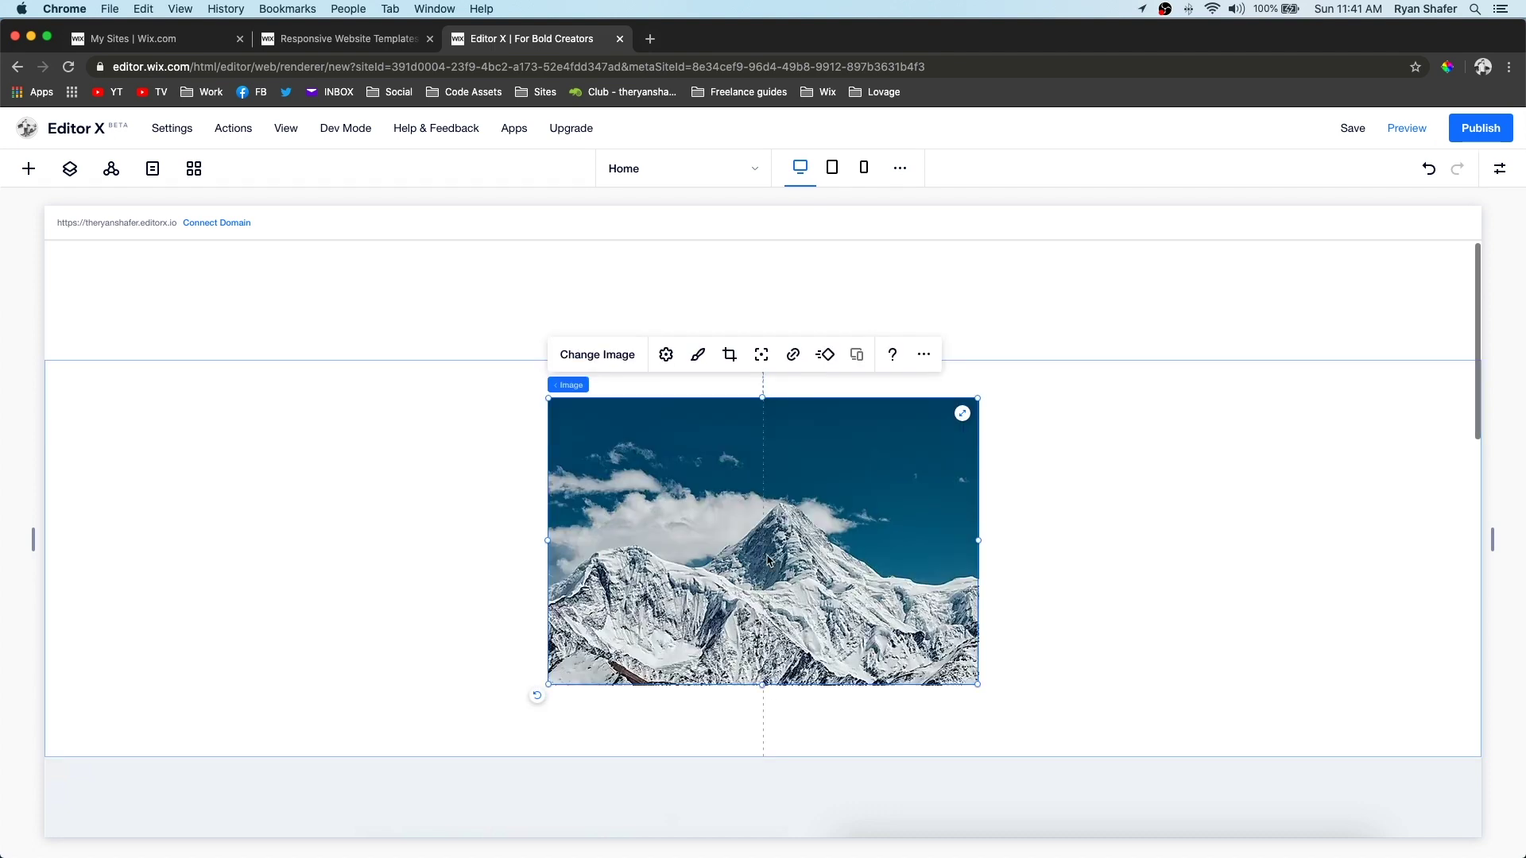
drag(768, 560, 441, 566)
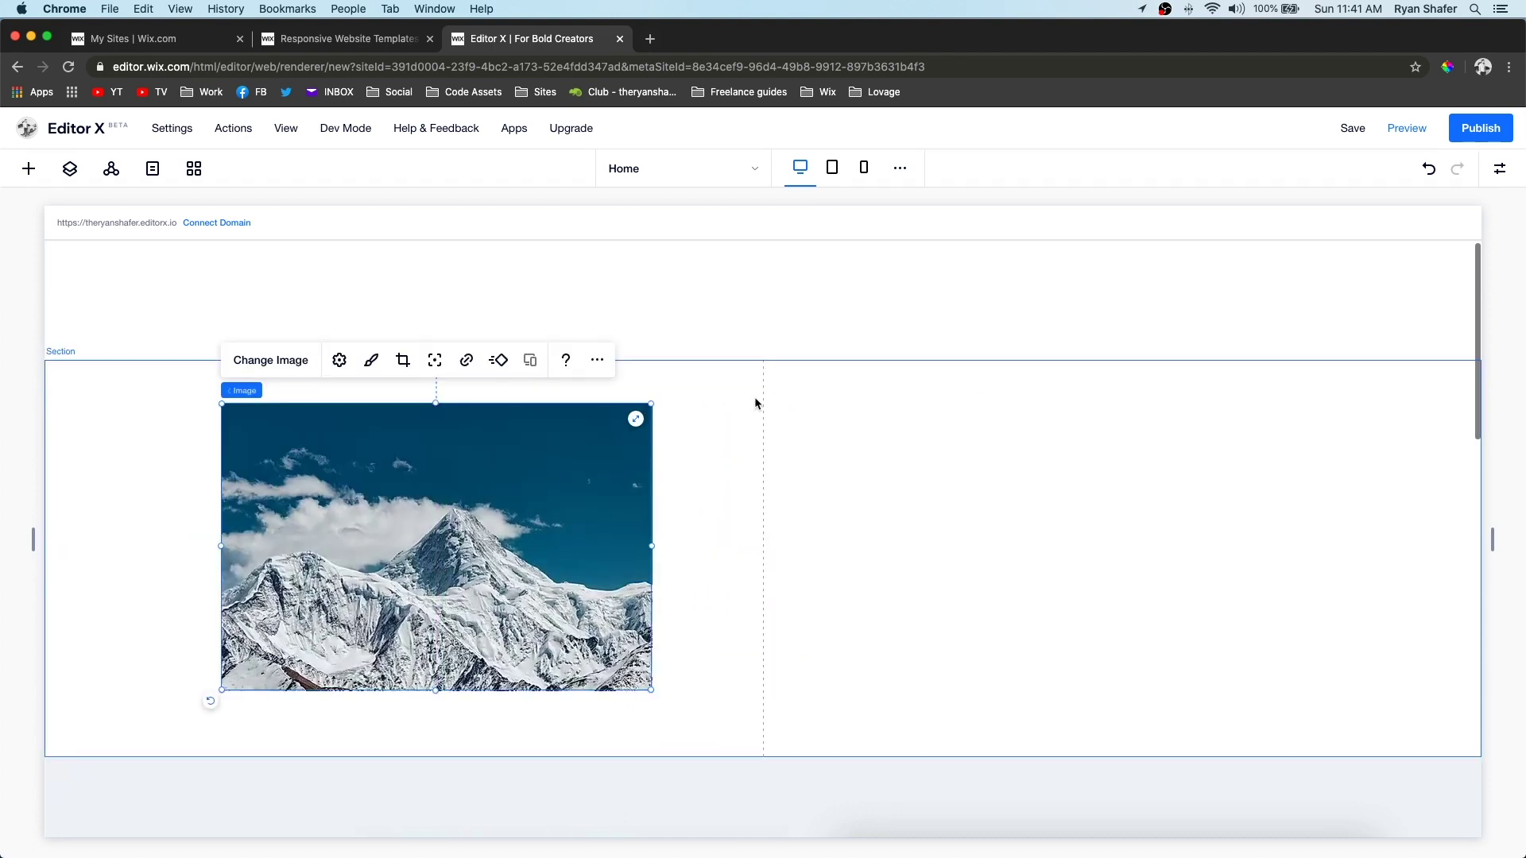
click(636, 420)
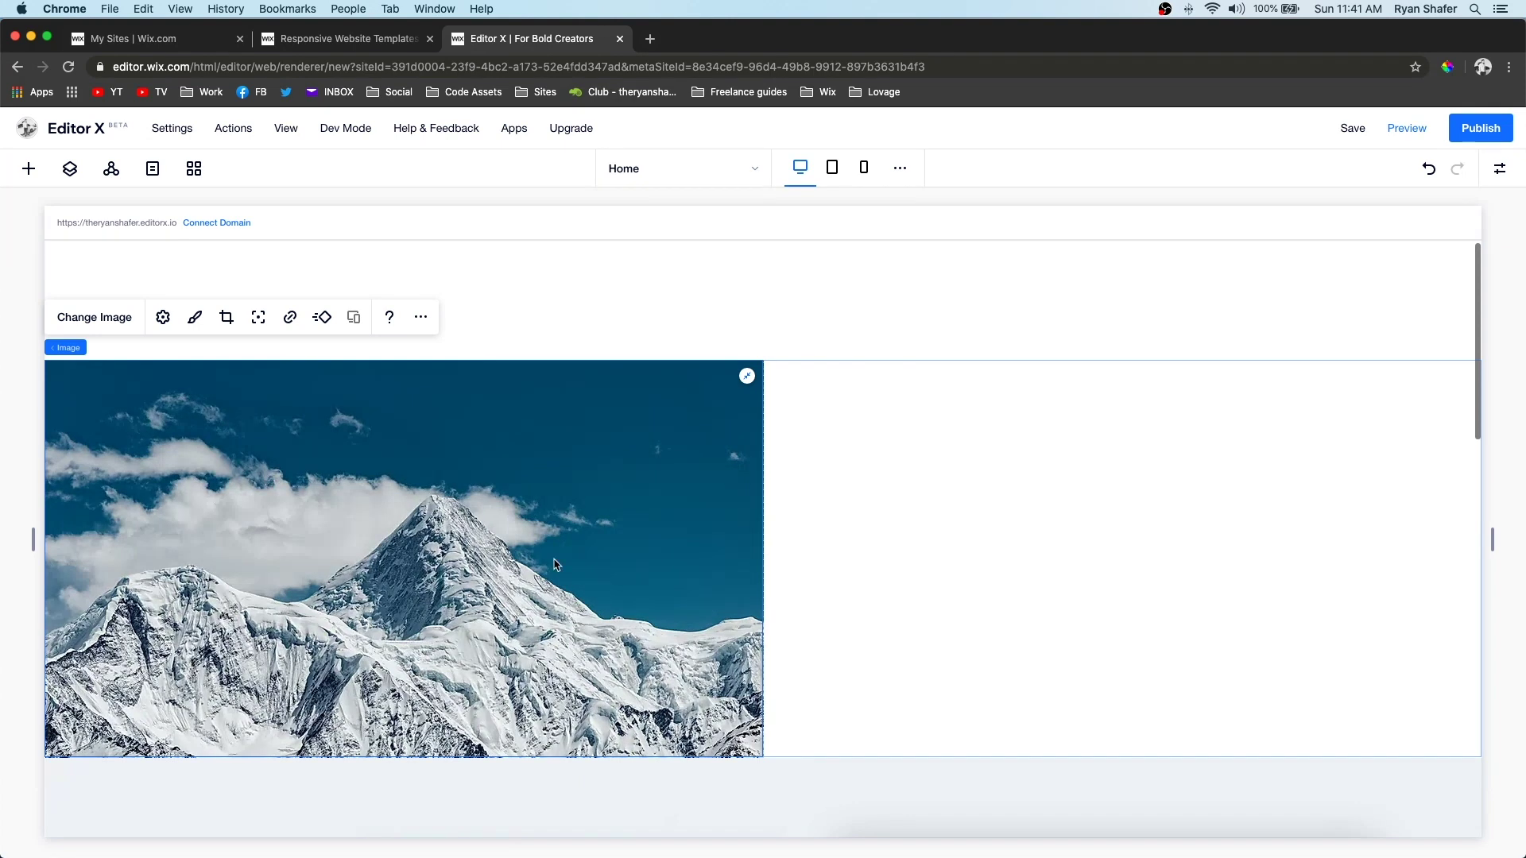
Select the grid section and open its grid for editing.
click(964, 506)
scroll(964, 505, down, 1)
click(199, 719)
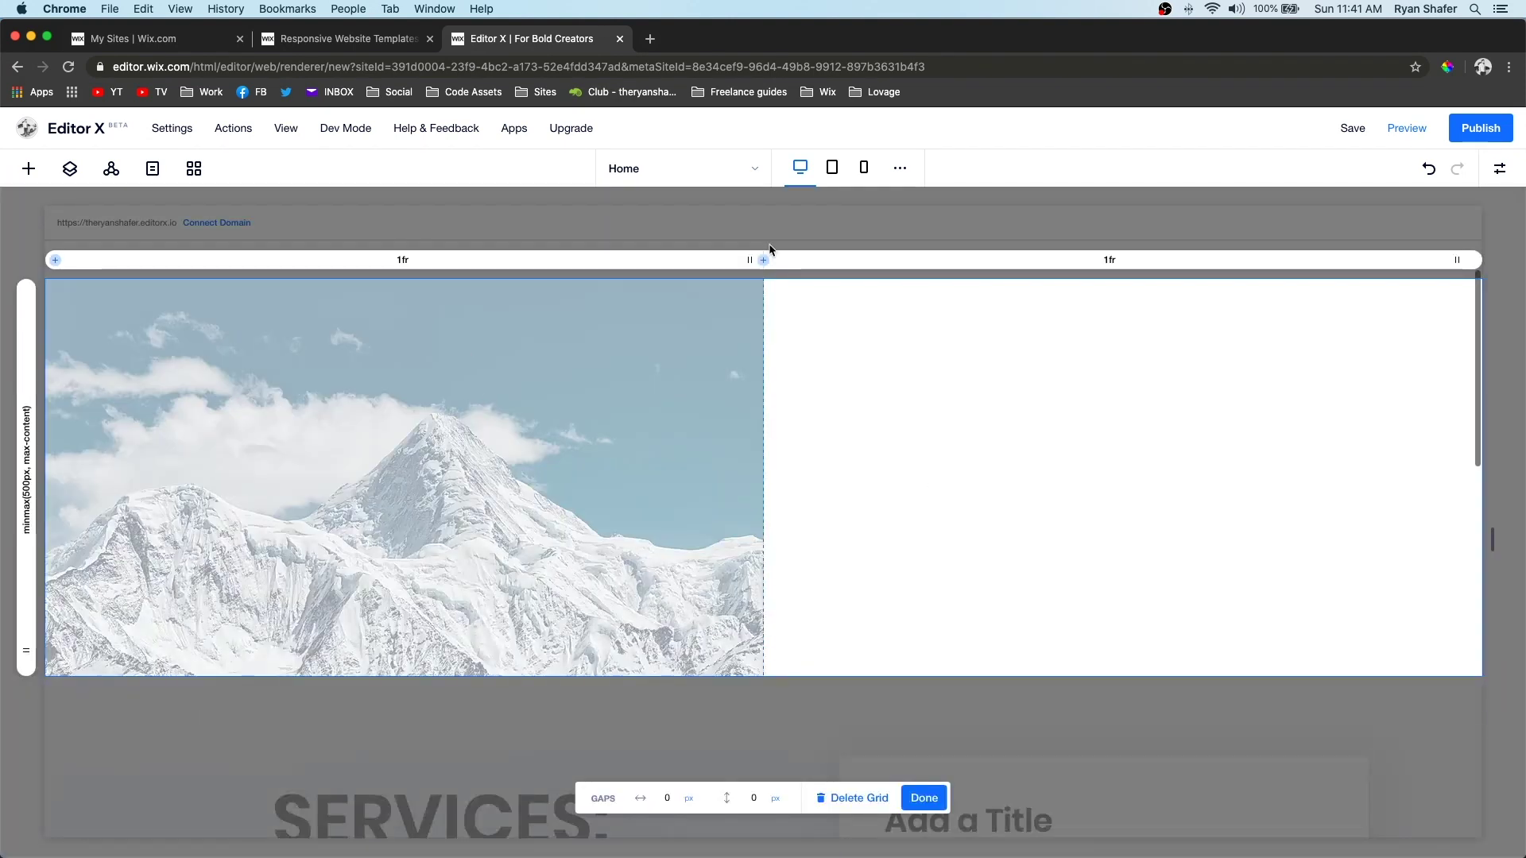
Widen the image column to 1.36fr, then add and delete a temporary third column.
drag(750, 260, 858, 271)
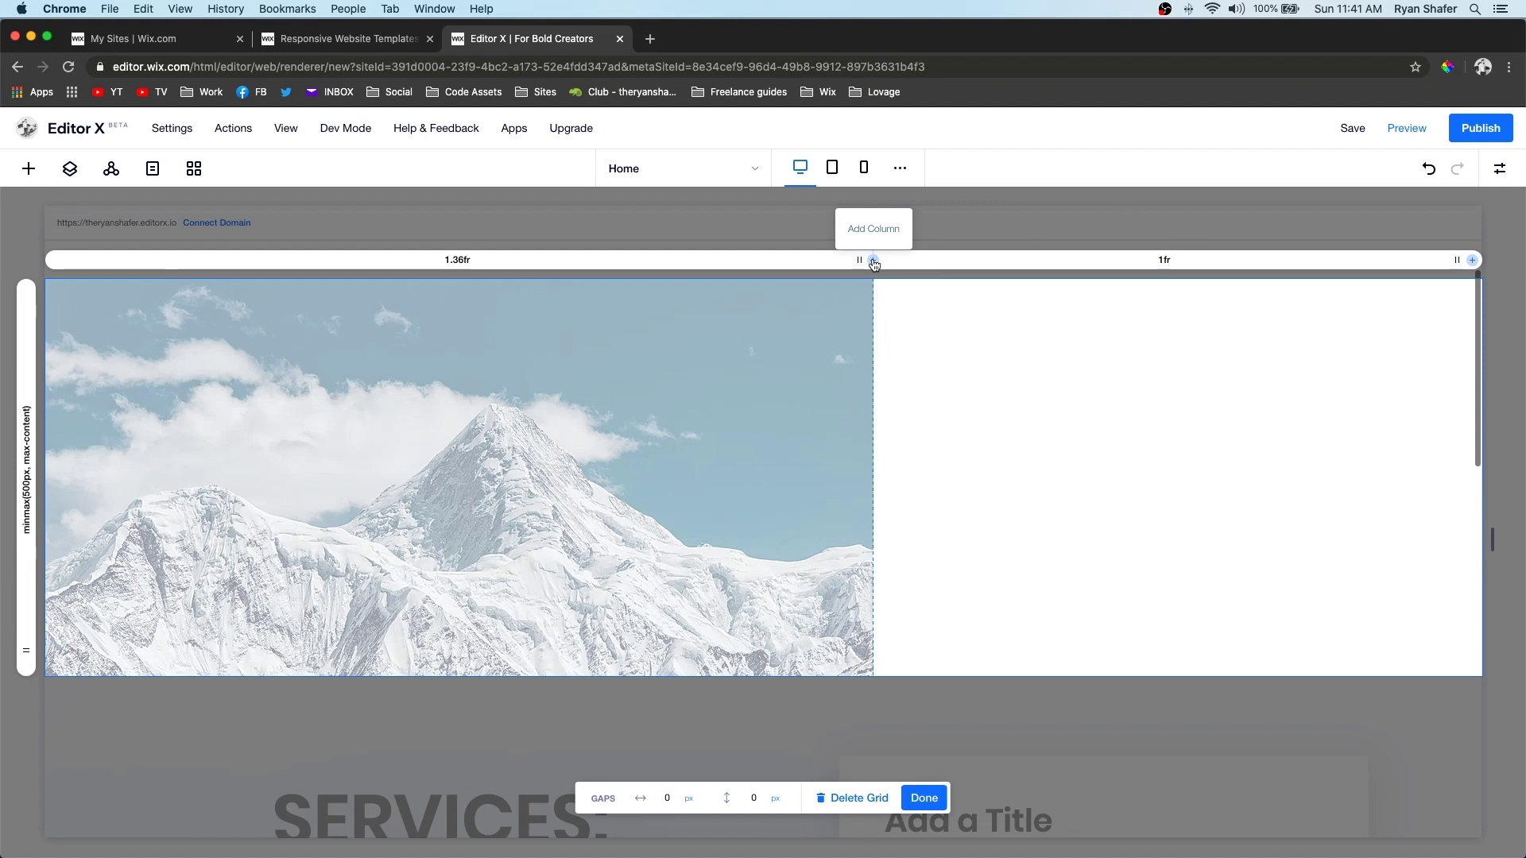
click(874, 260)
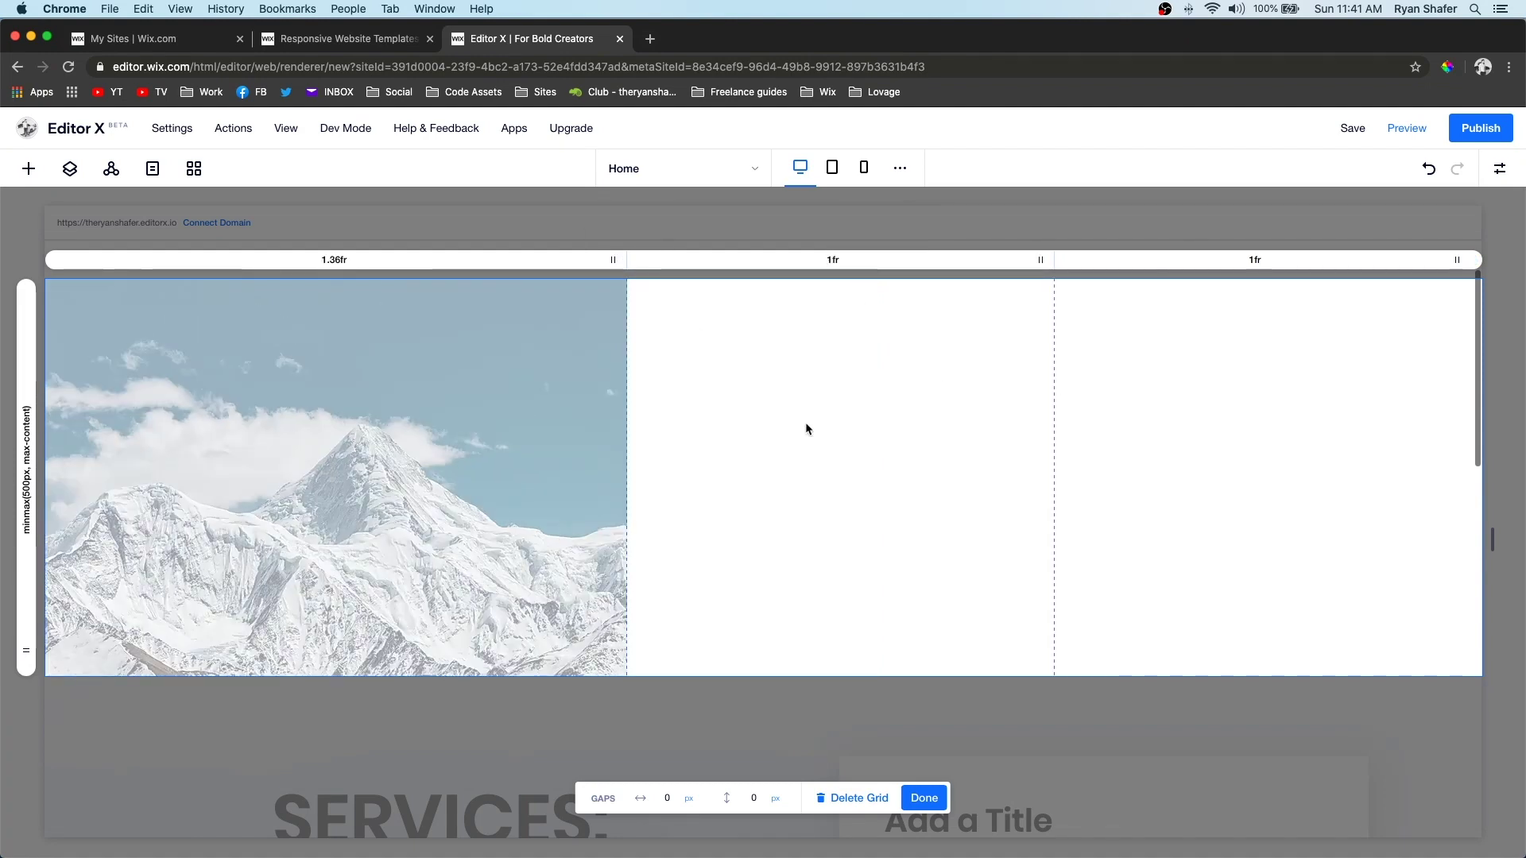
click(904, 263)
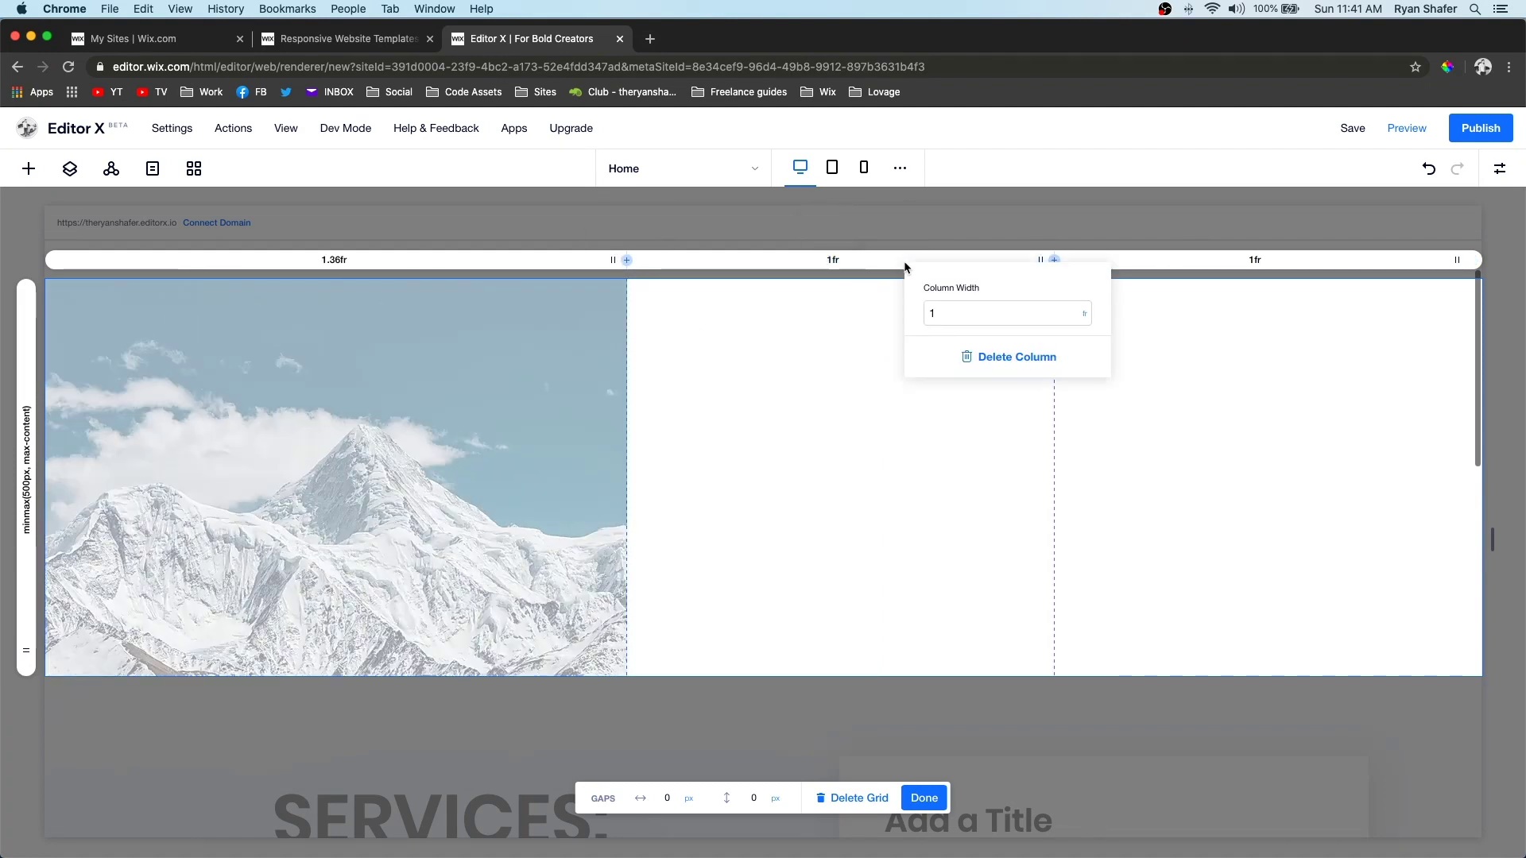
click(1017, 357)
click(28, 168)
Place a three-item layouter from the Layouters panel onto the page.
click(102, 328)
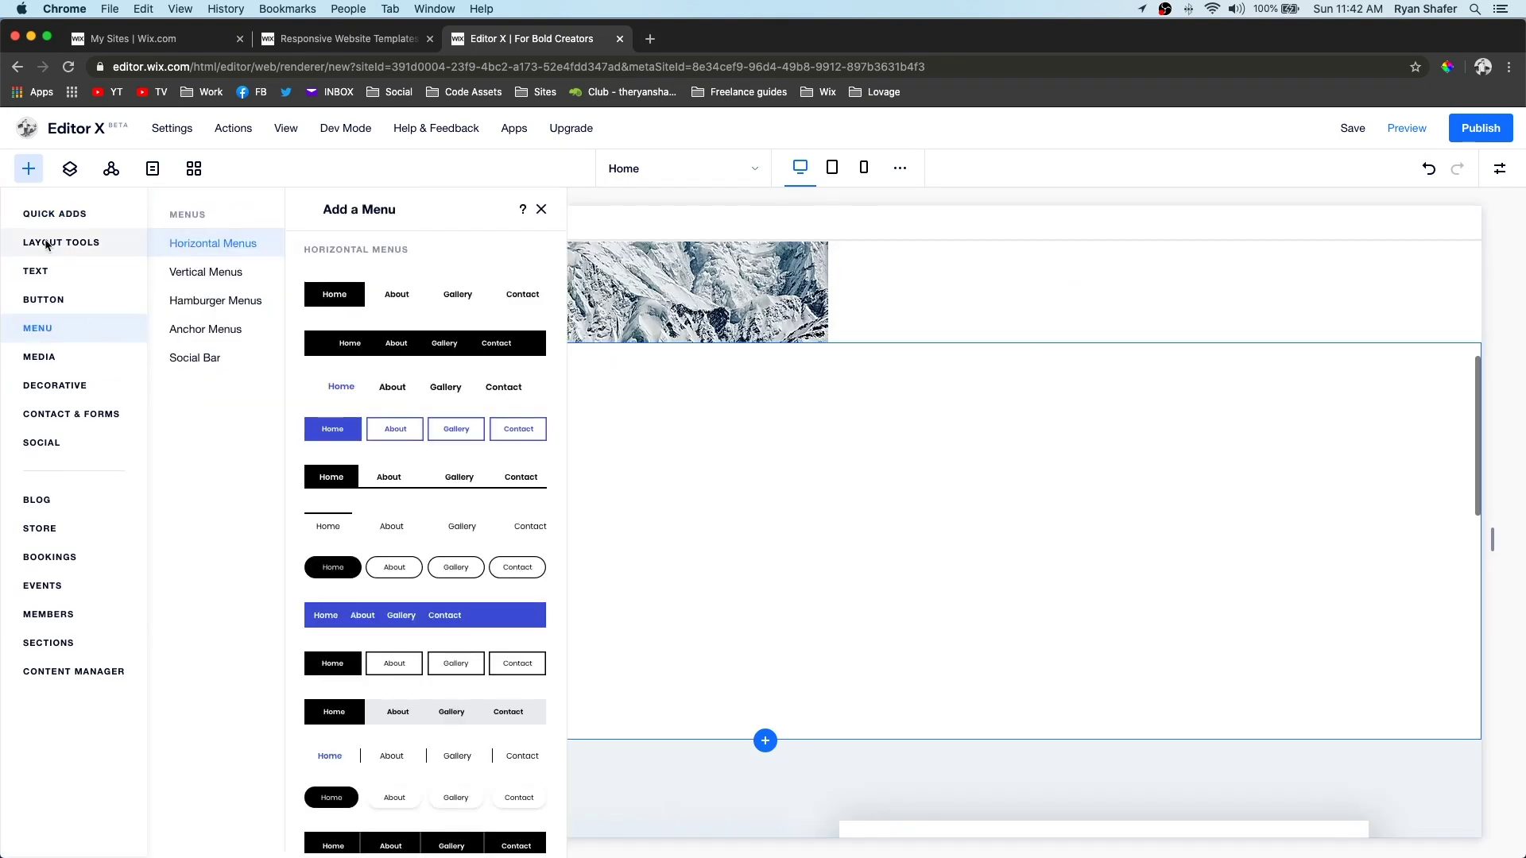
click(46, 243)
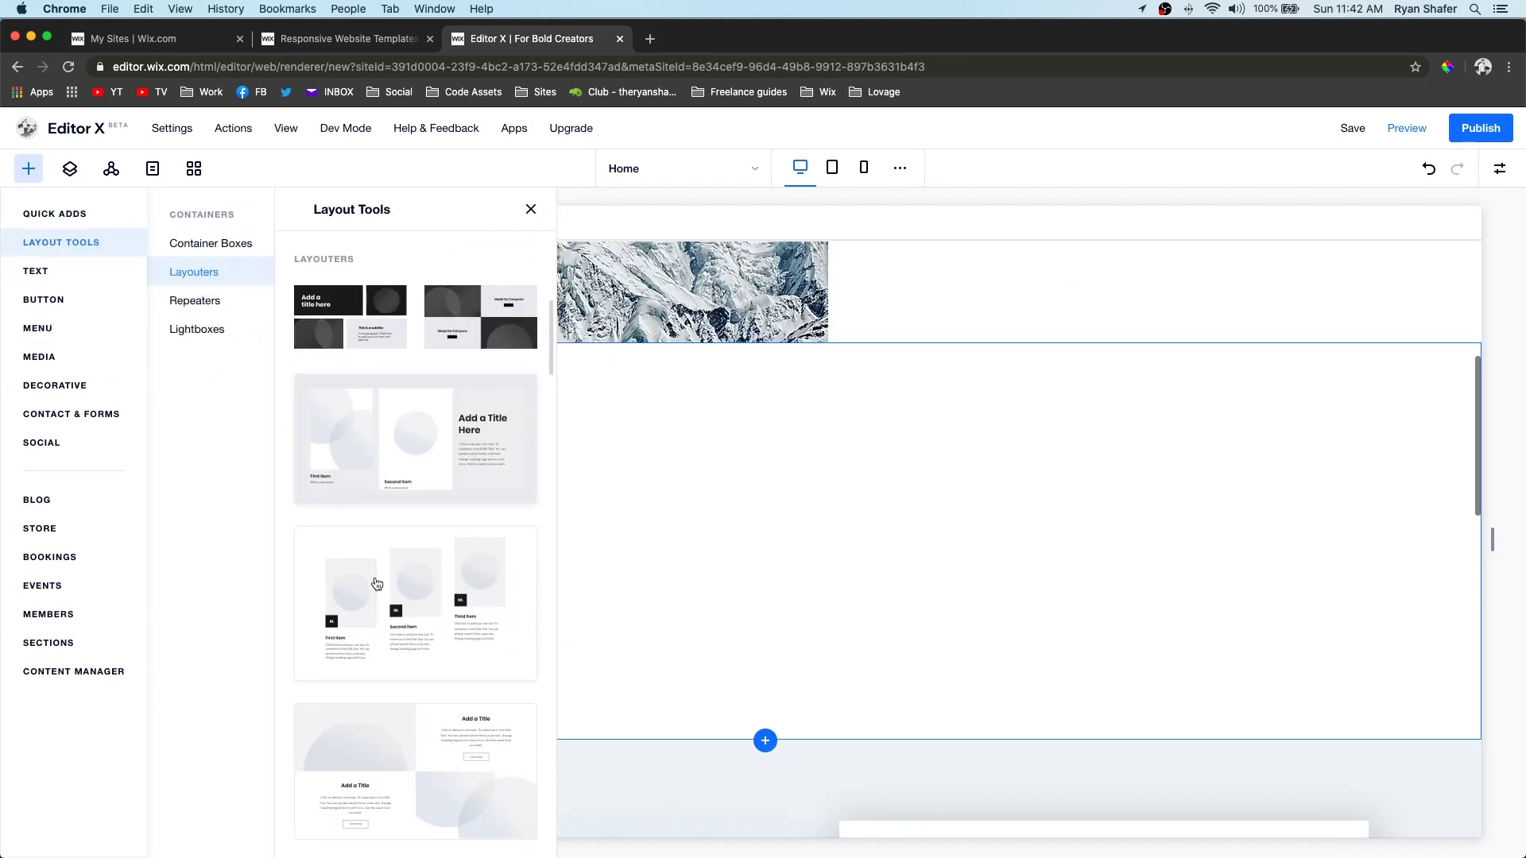
drag(377, 585, 694, 508)
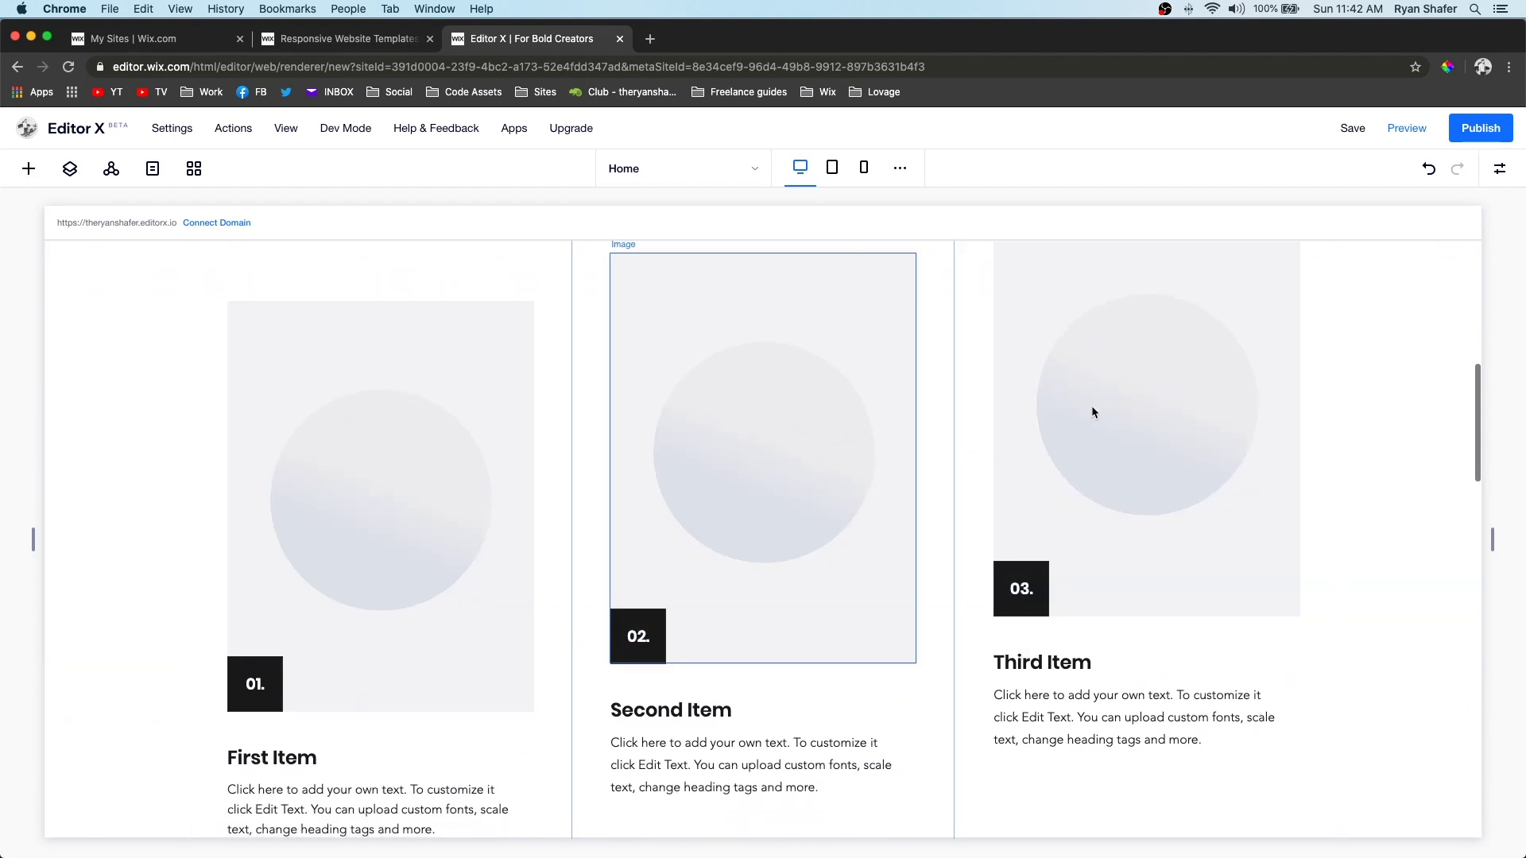
Open the First Item container's grid for editing, finish with Done, and select the second item.
click(335, 571)
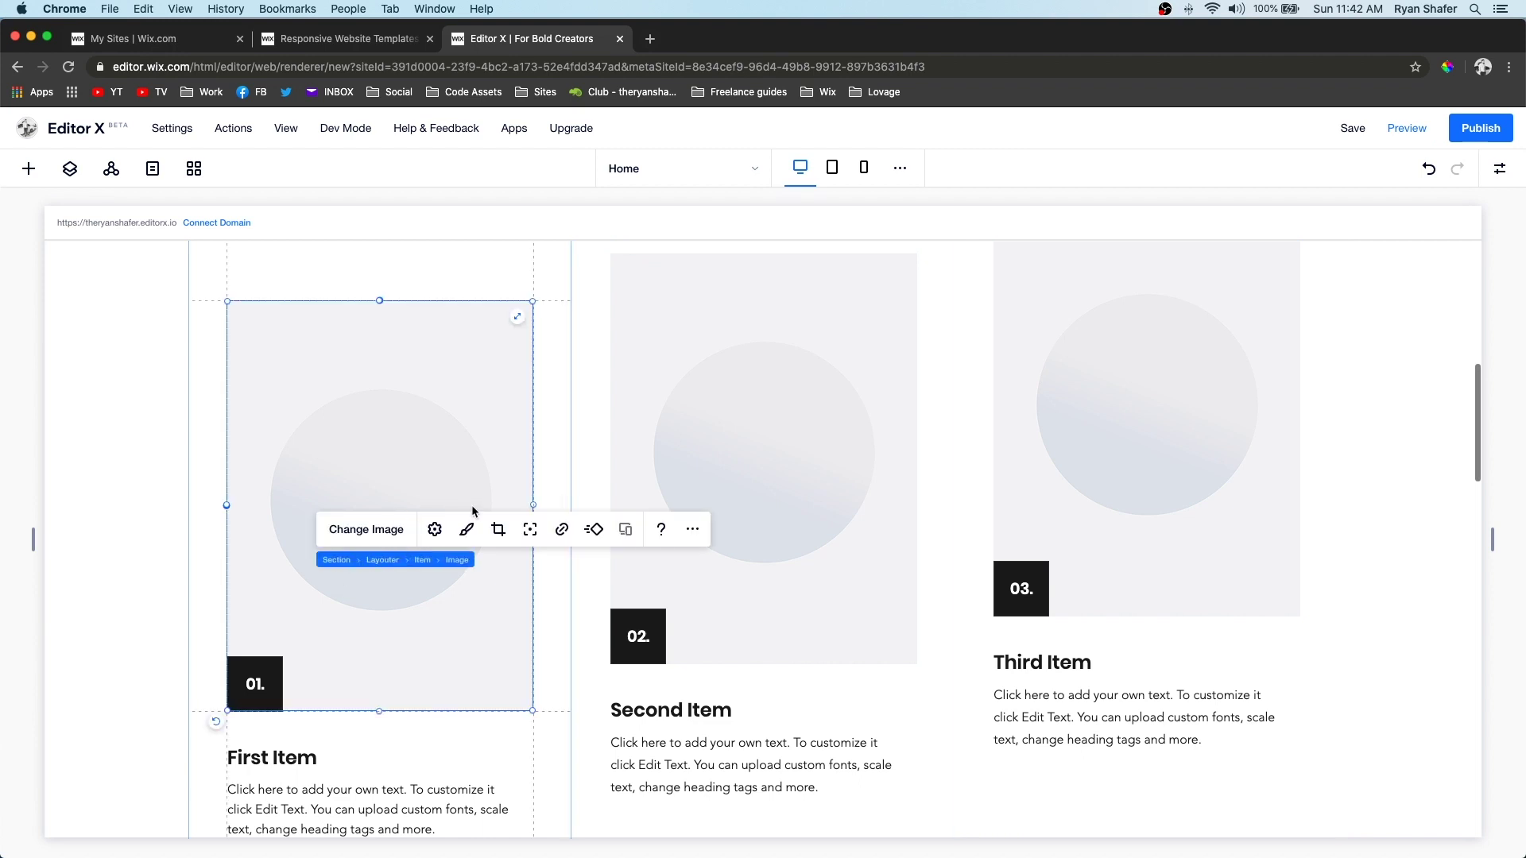
click(255, 278)
scroll(254, 270, up, 1)
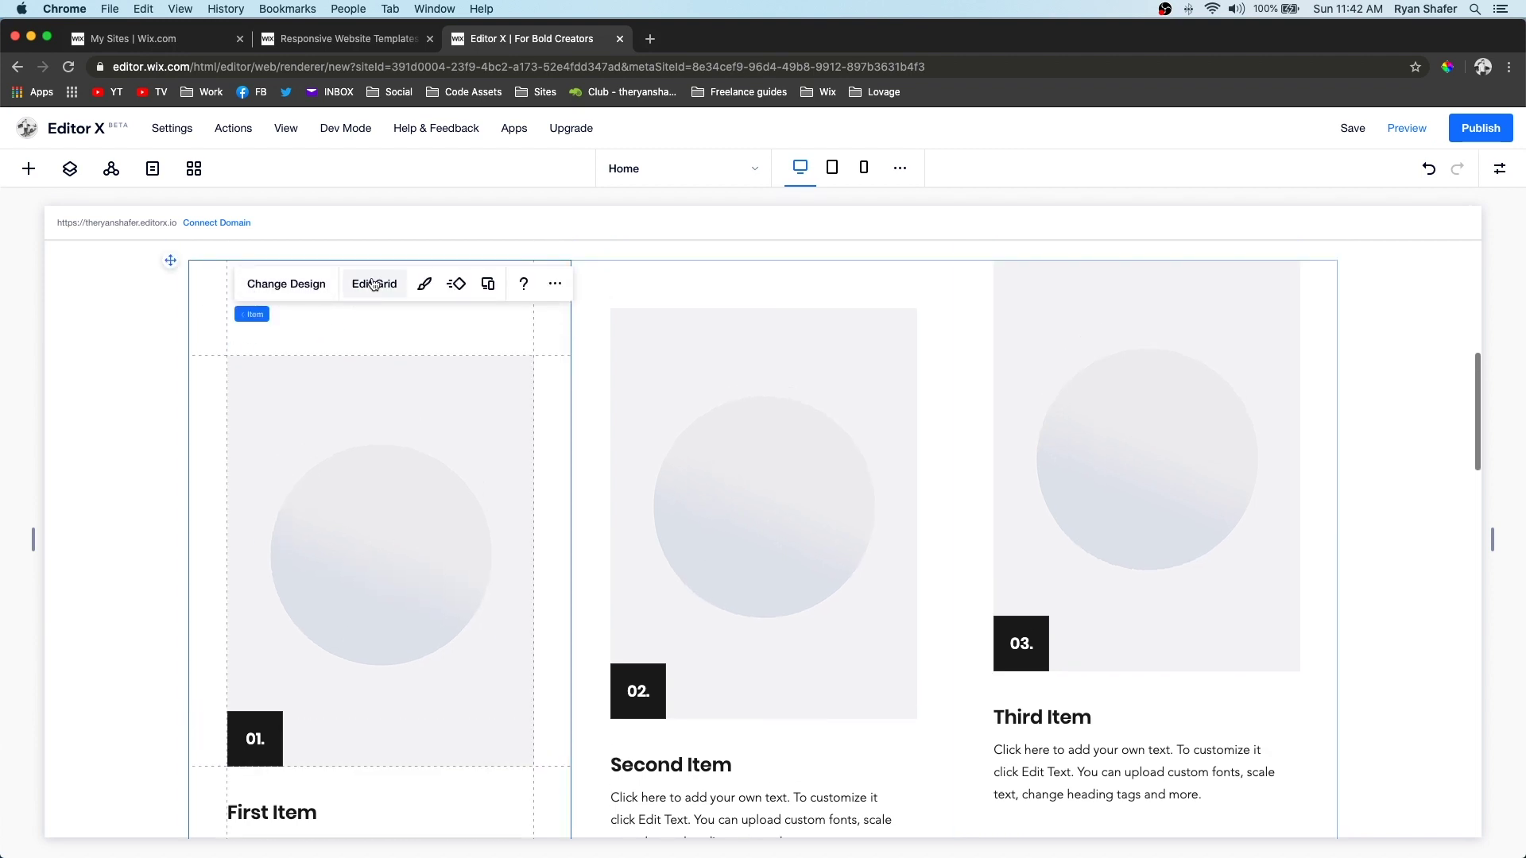
click(373, 284)
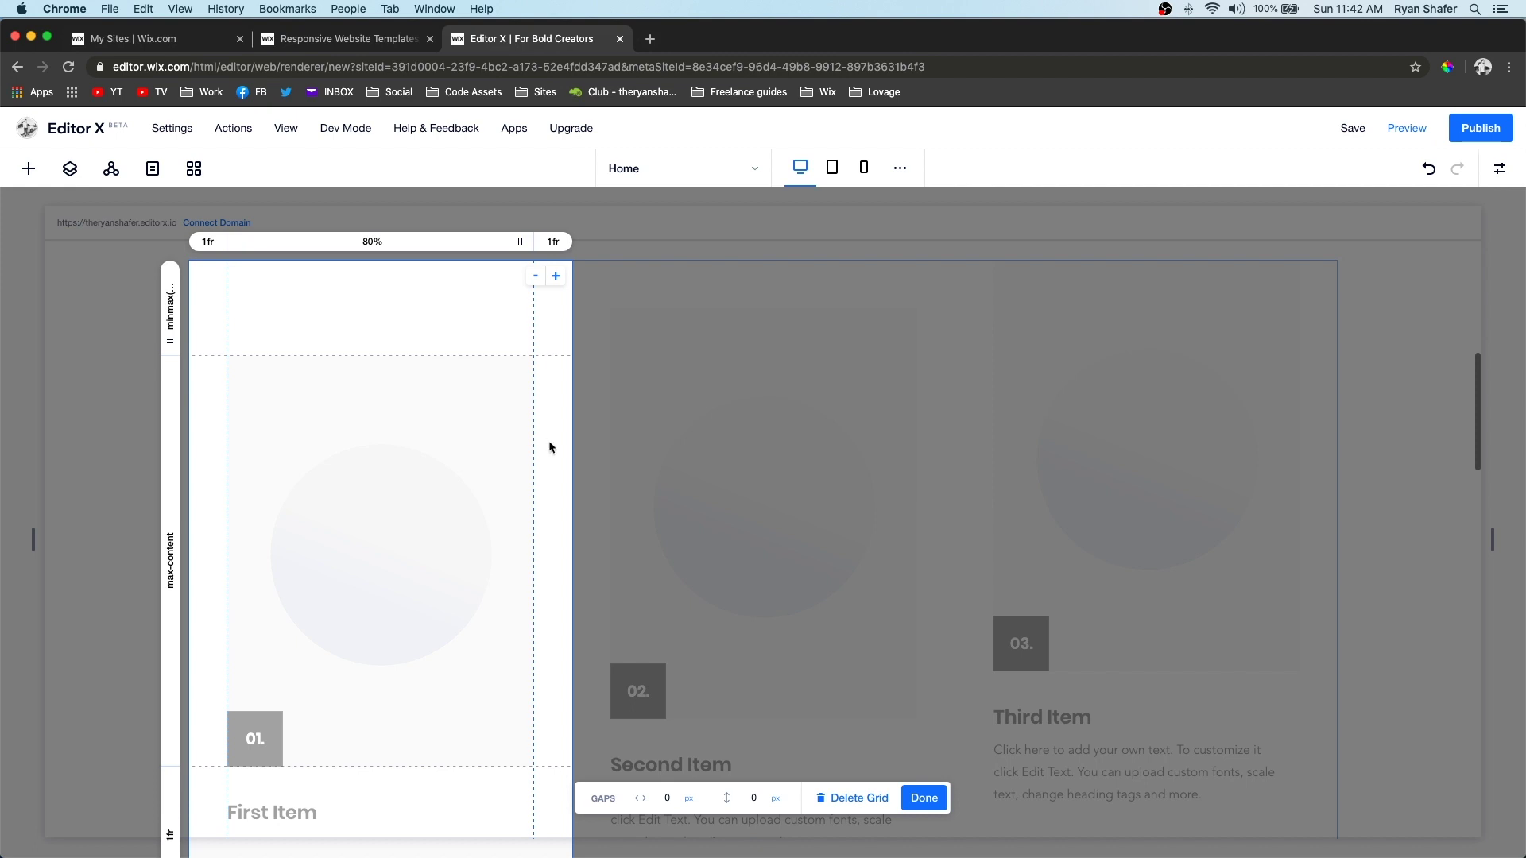
scroll(548, 447, down, 3)
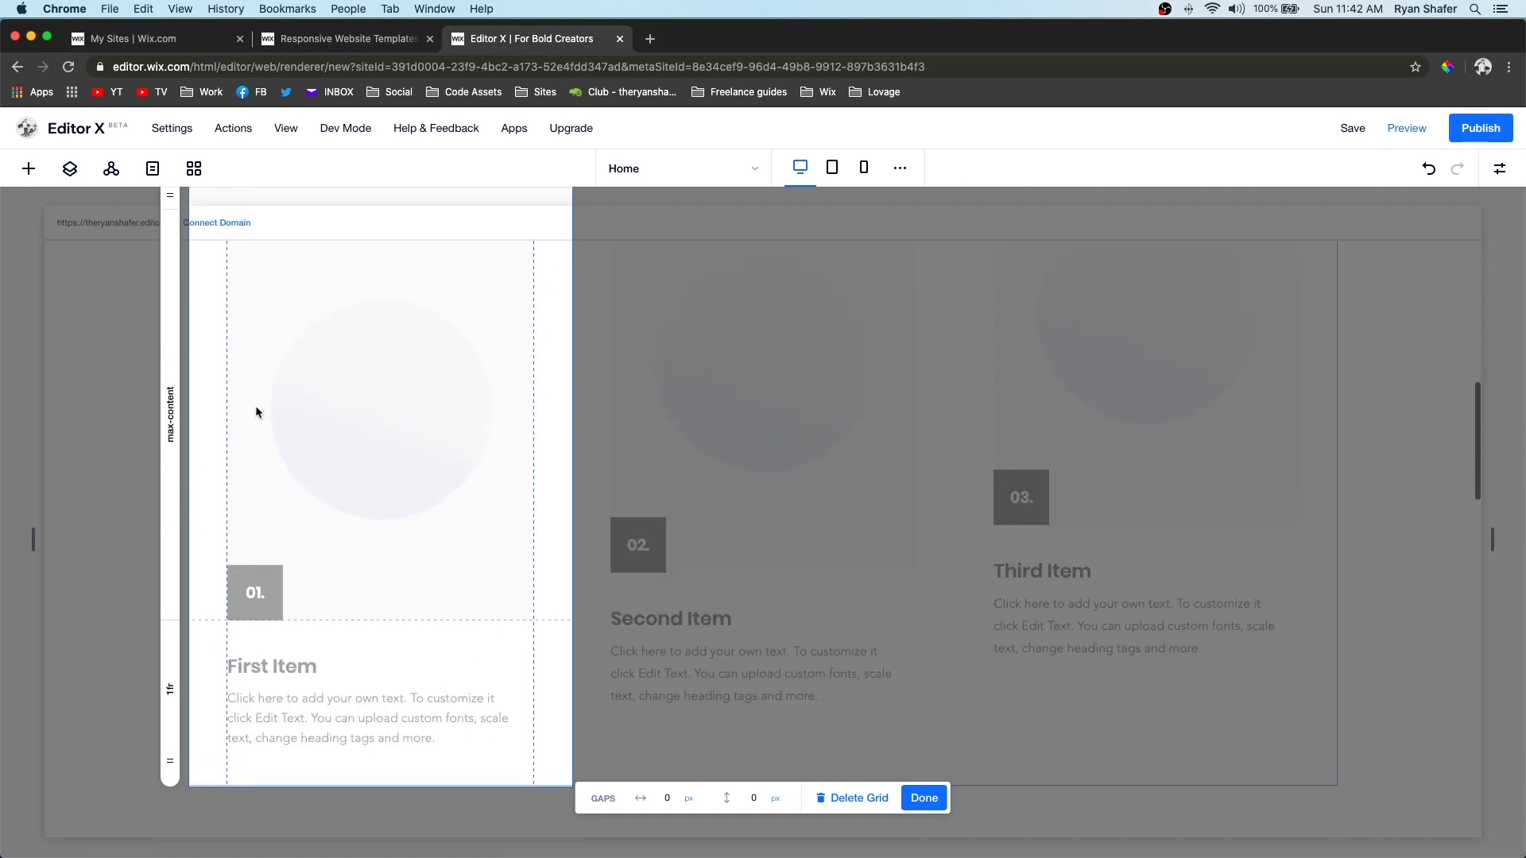
scroll(447, 310, up, 3)
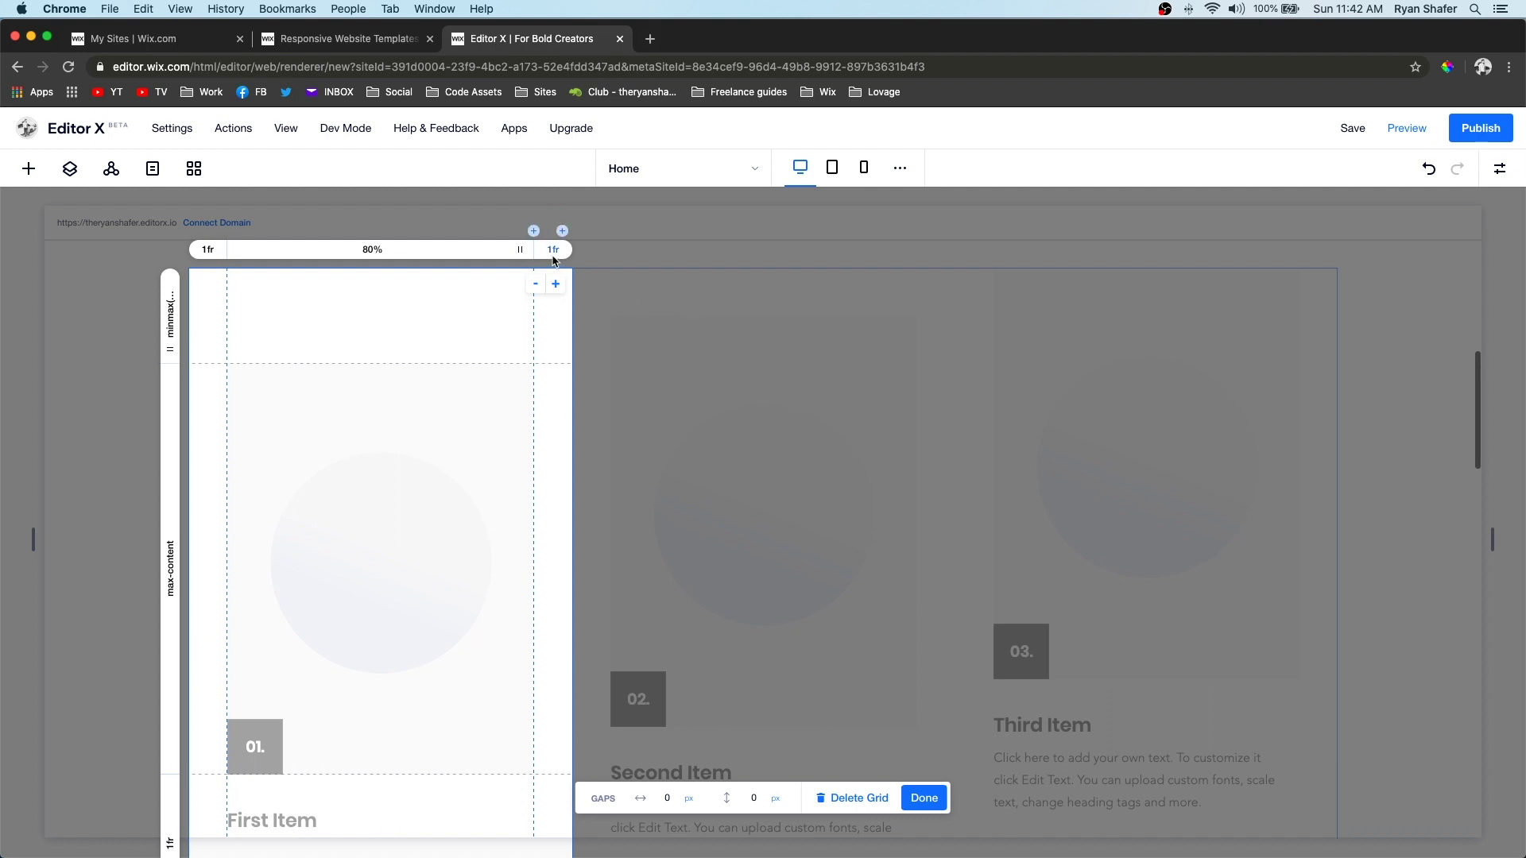
click(925, 797)
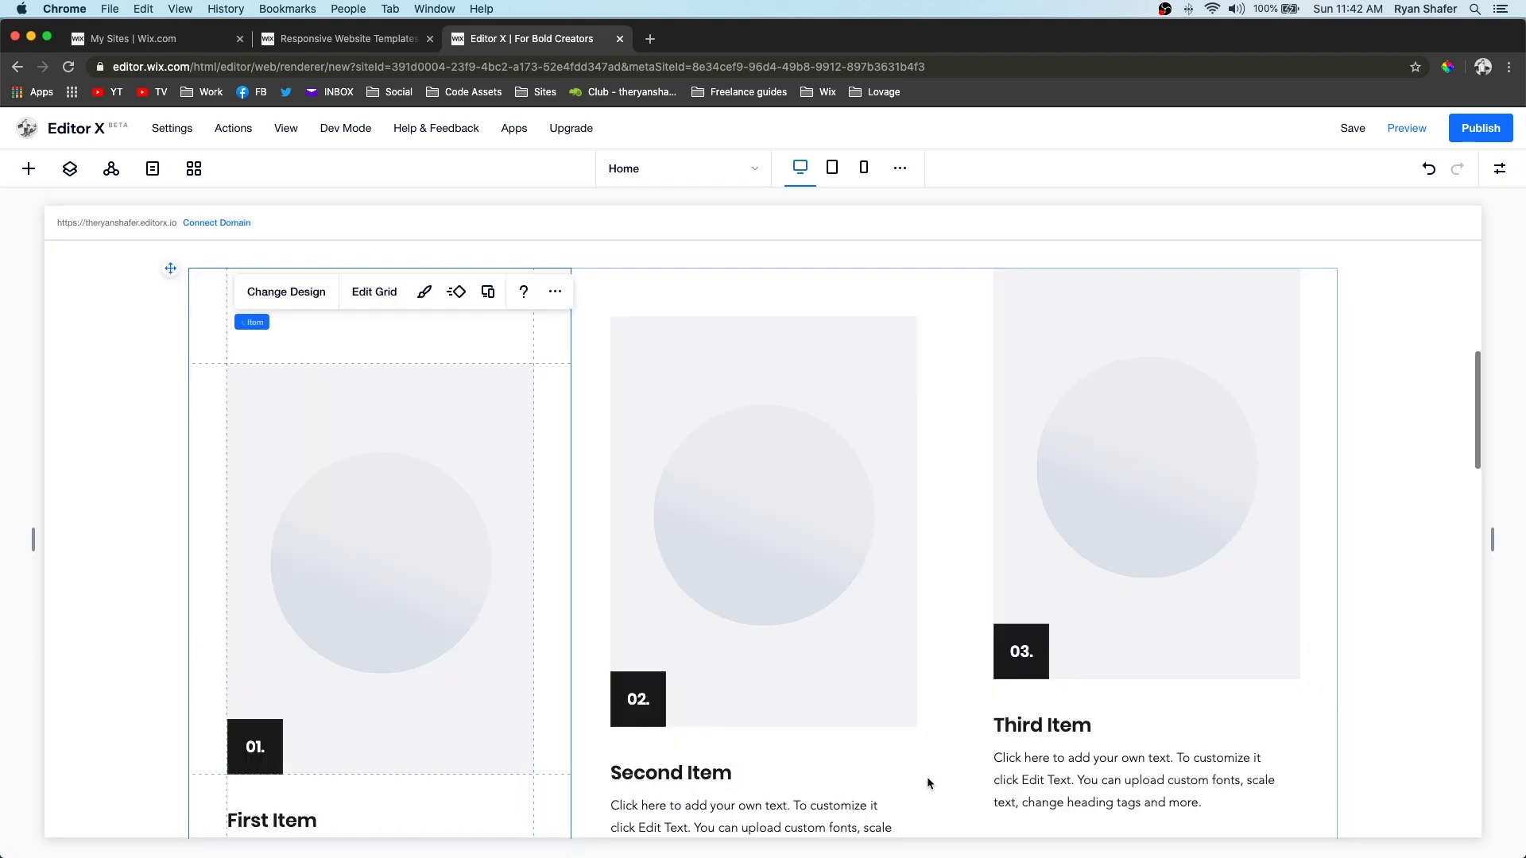
click(927, 478)
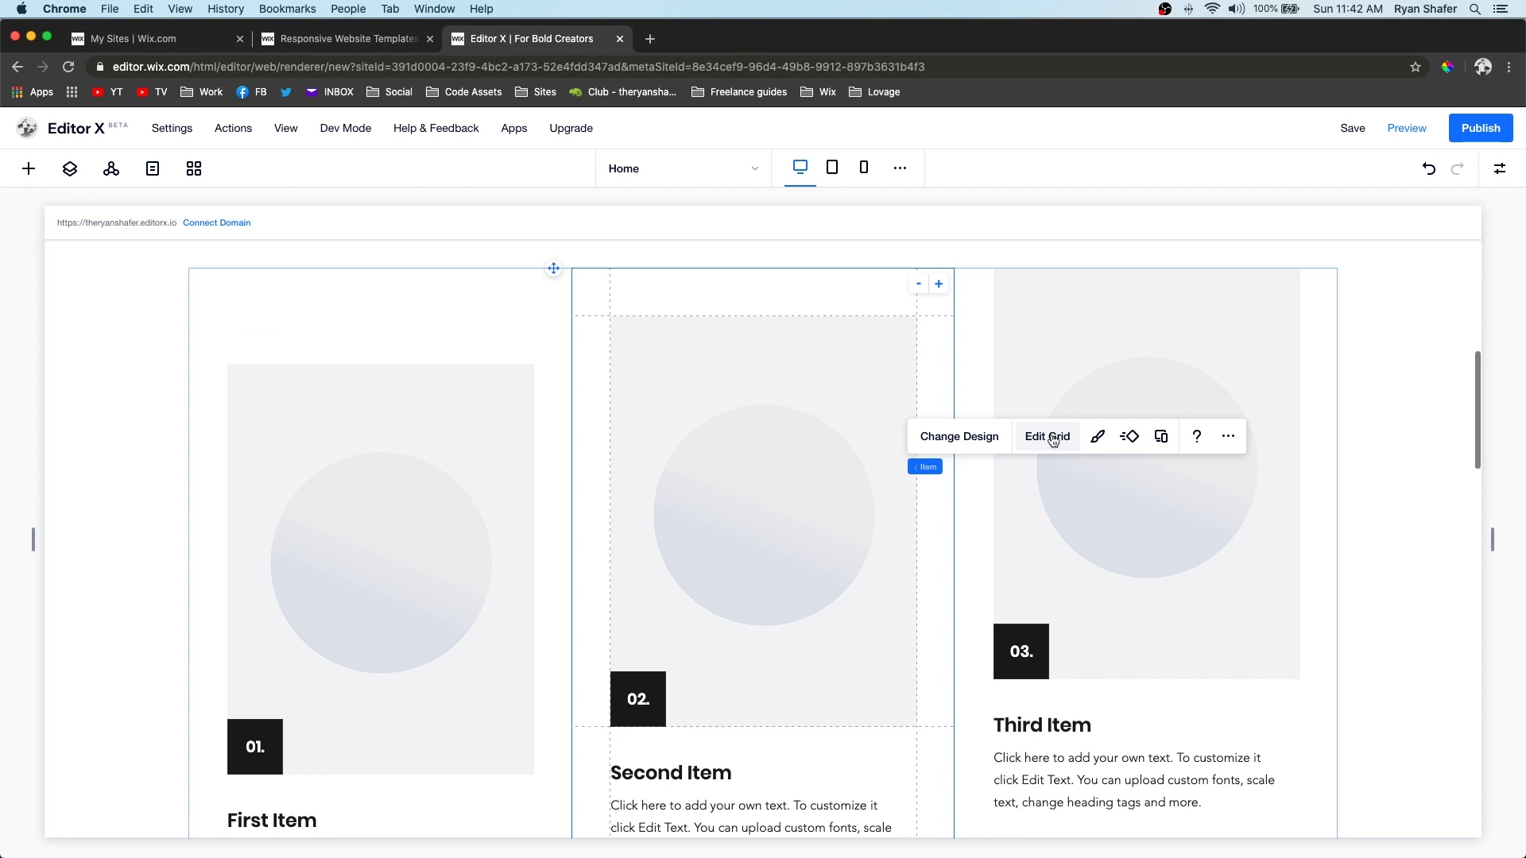